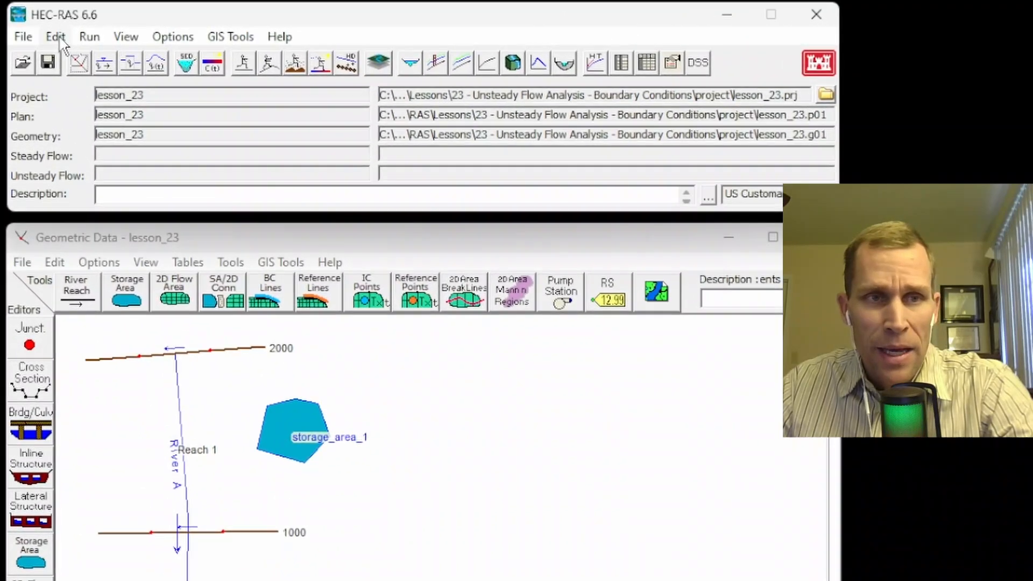
- Open the unsteady flow data editor and place it beside the river schematic
left_click(45, 27)
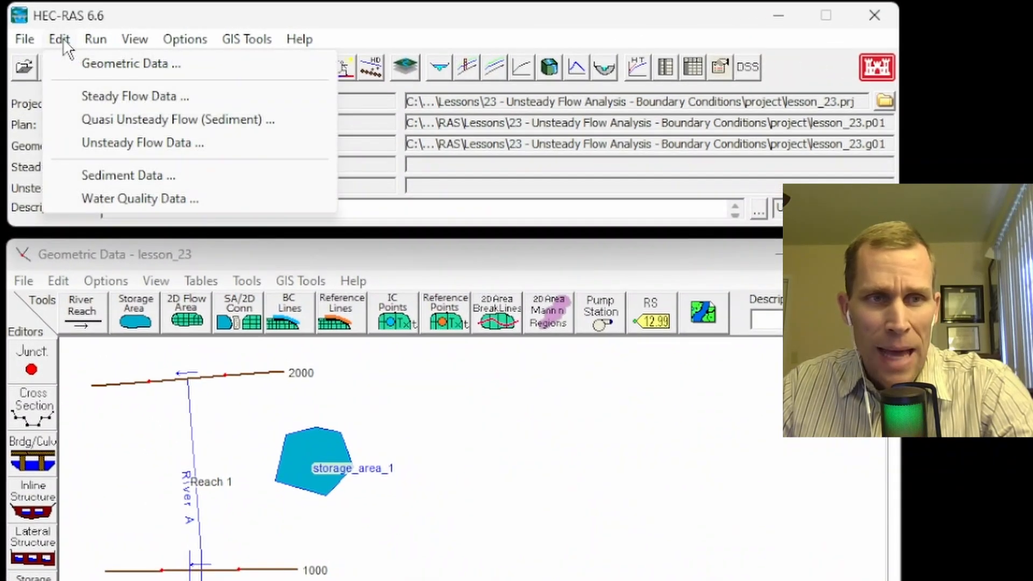
left_click(108, 141)
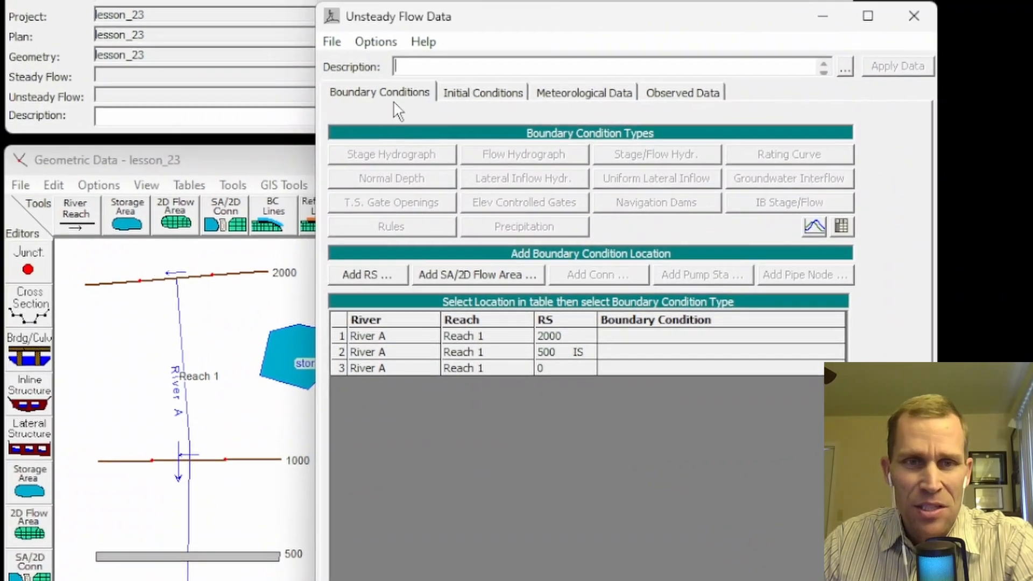
left_click(353, 81)
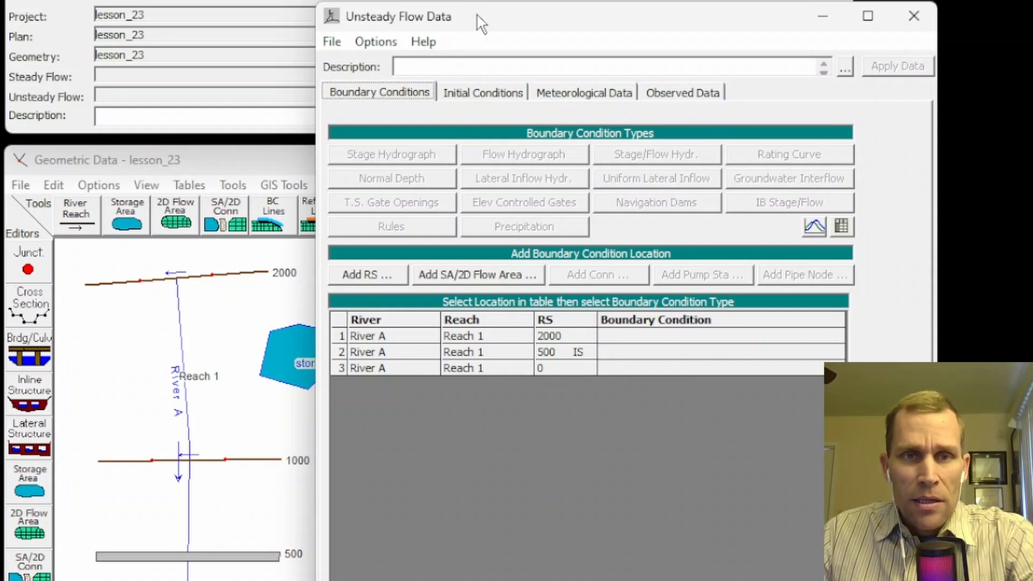
left_click_drag(482, 23, 581, 12)
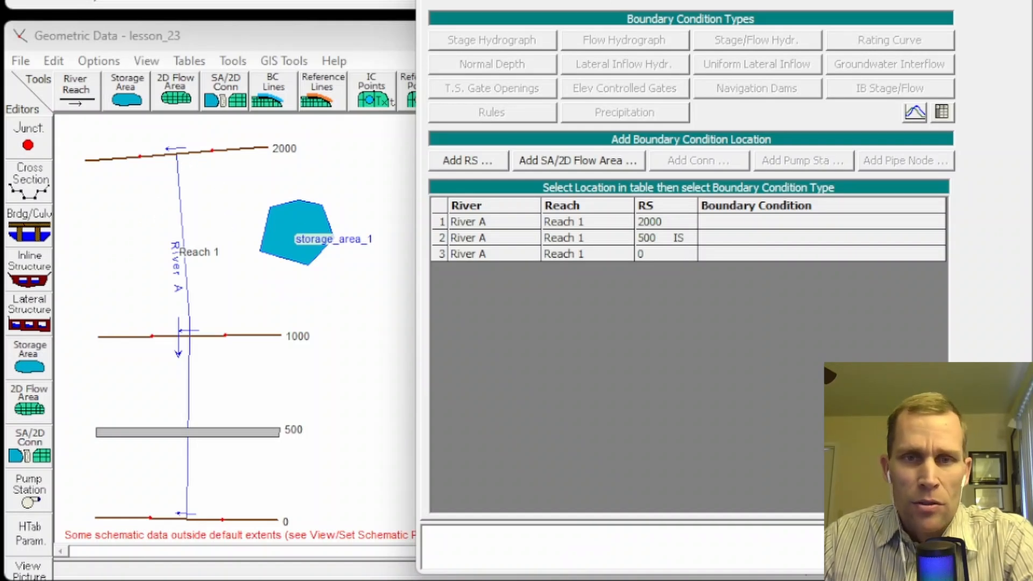
left_click_drag(689, 0, 642, 2)
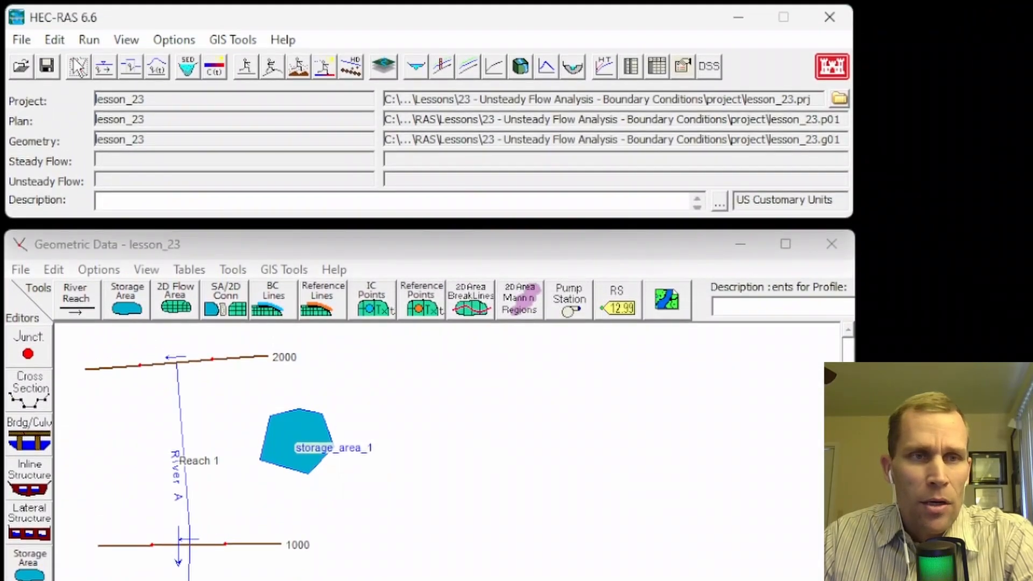
left_click(56, 45)
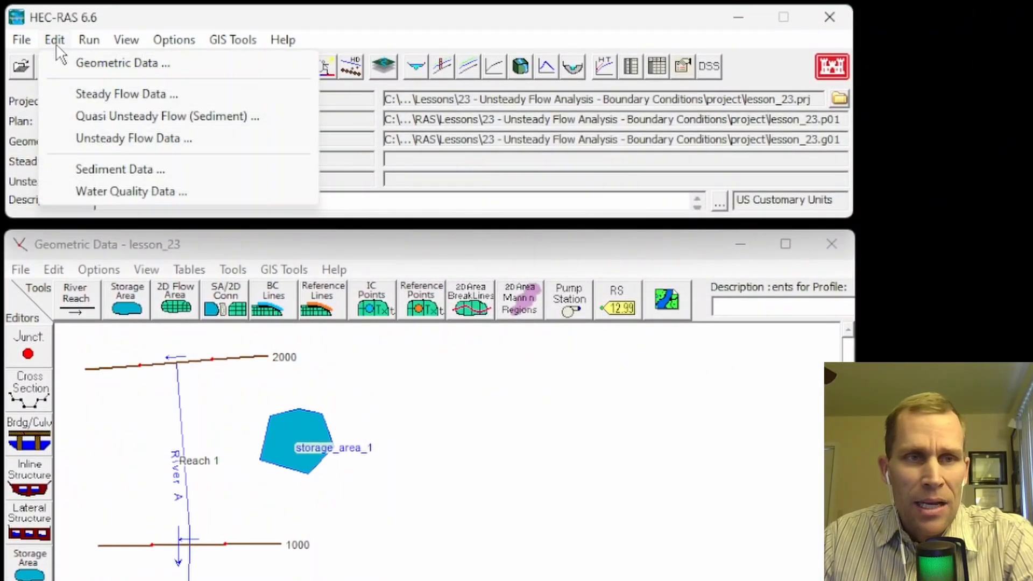
left_click(104, 141)
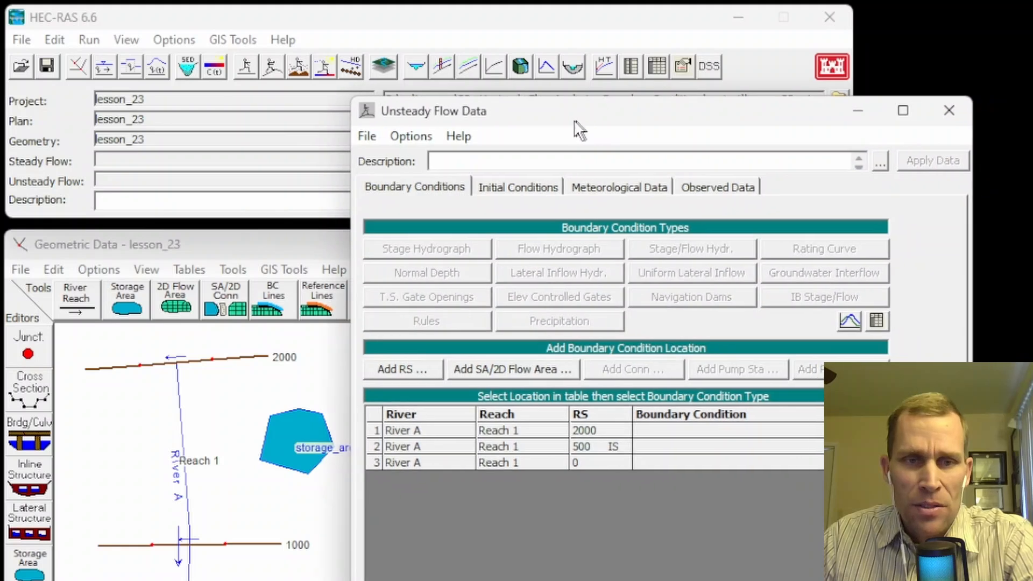
left_click_drag(574, 120, 536, 120)
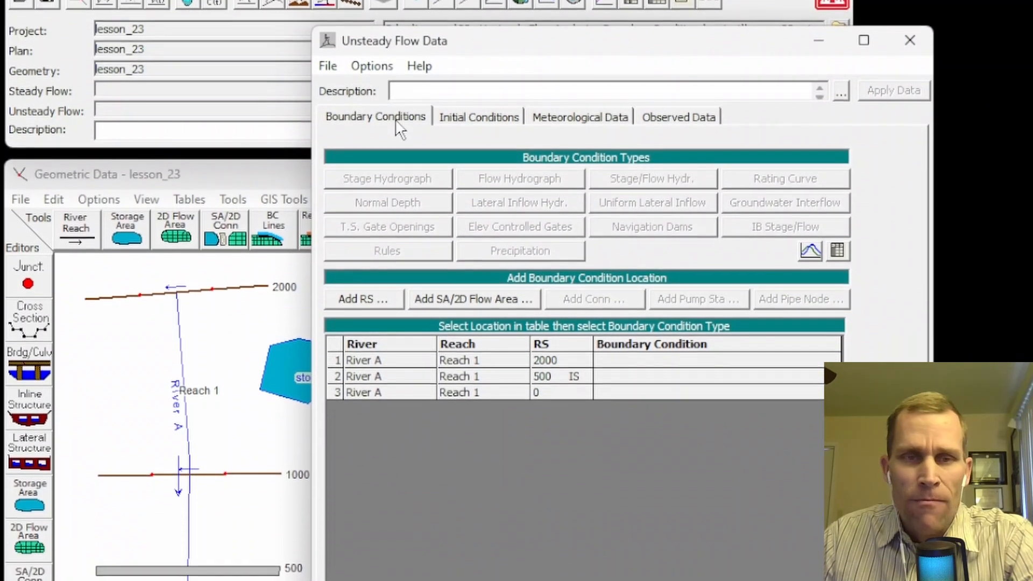
- Look through the initial conditions, meteorological data and observed data settings, and return to the boundary conditions
left_click(484, 117)
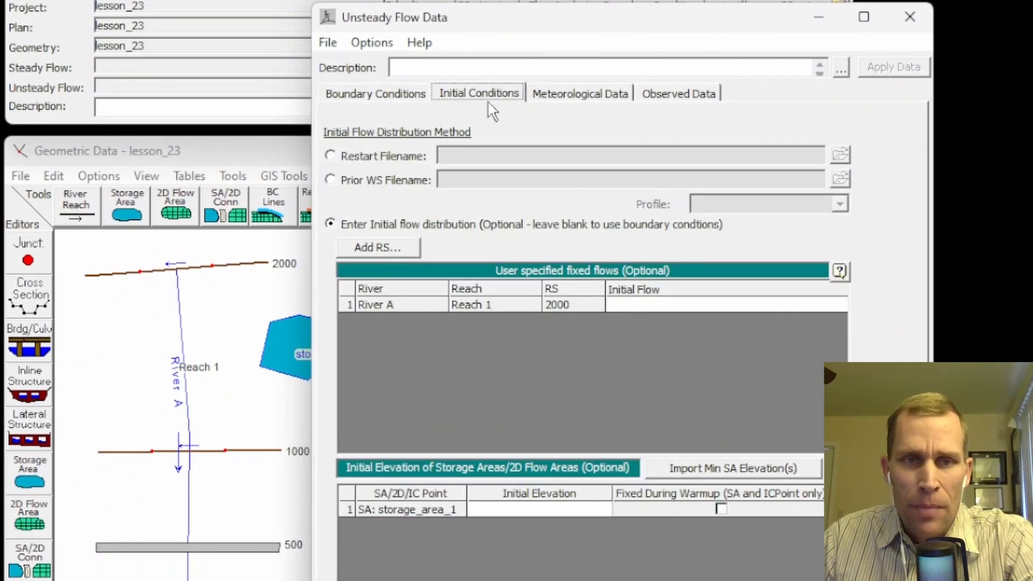
left_click(580, 95)
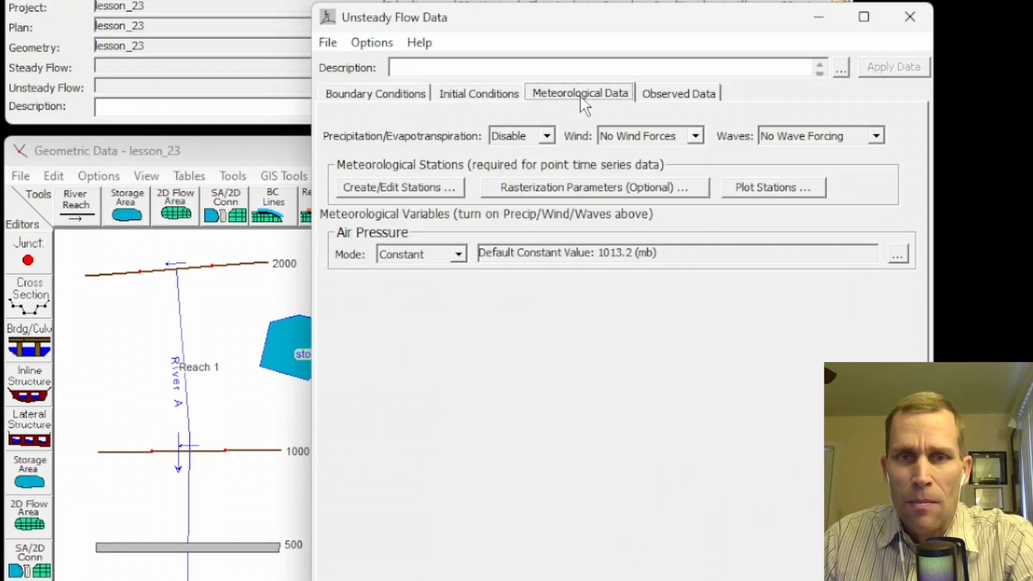
left_click(681, 97)
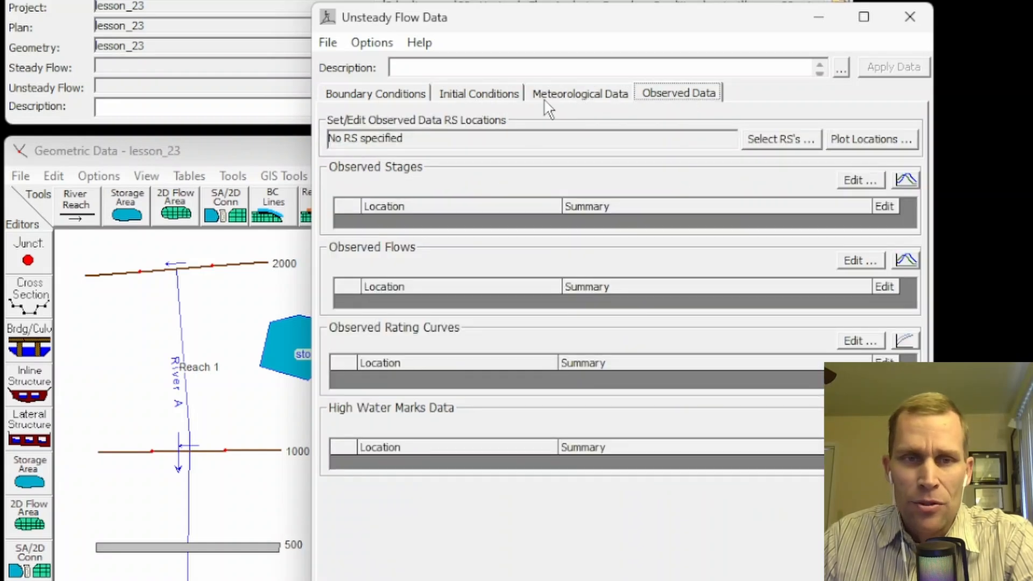
left_click(393, 98)
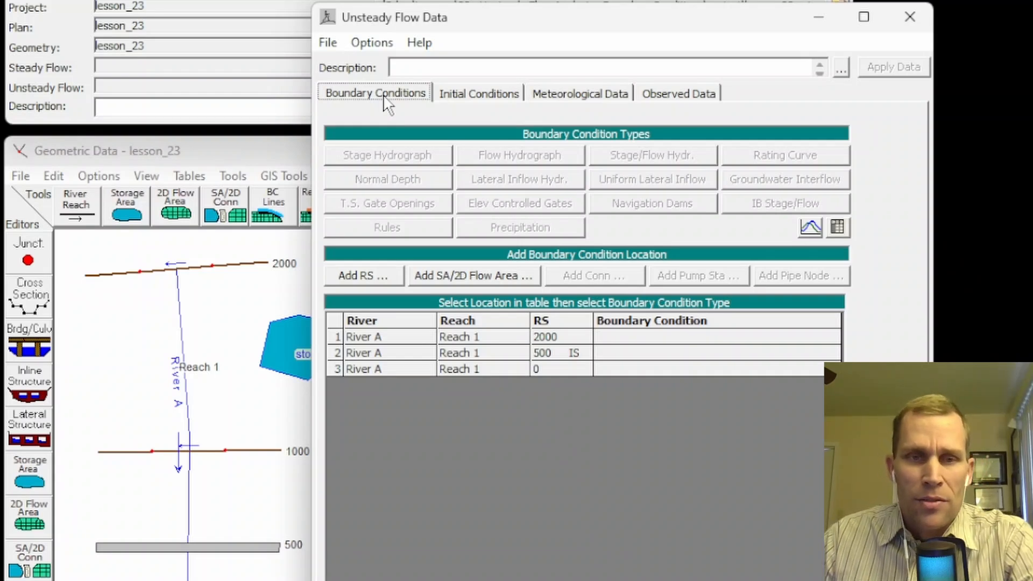
left_click(409, 73)
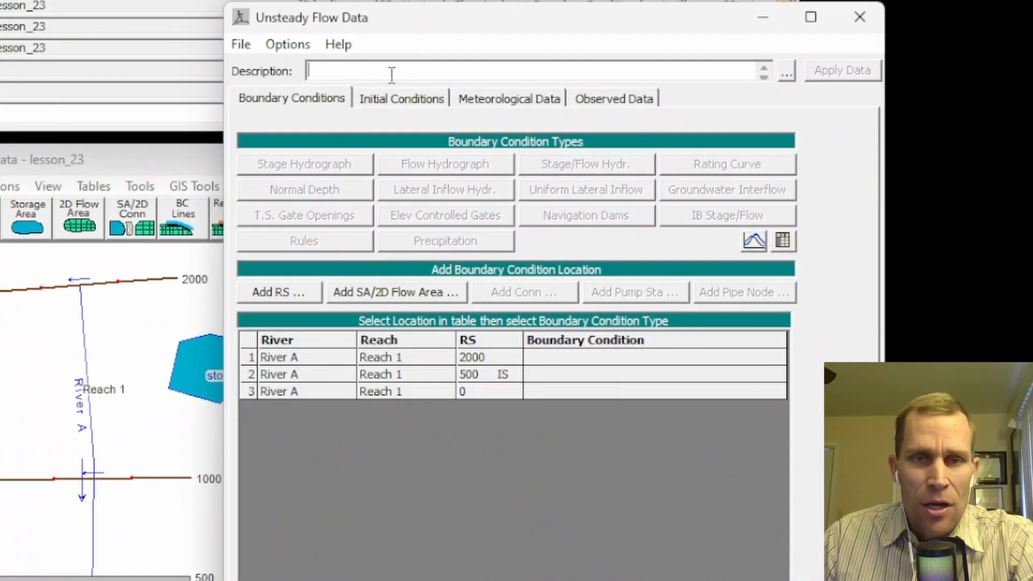
- Compare which boundary condition types are available for River A stations 2000, 500 IS and 0
left_click(326, 356)
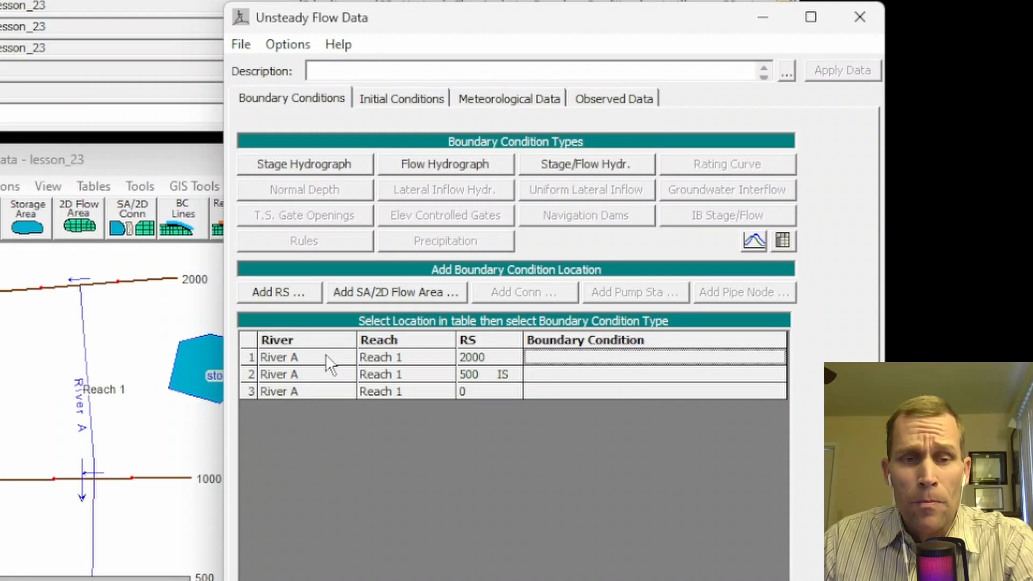
left_click(338, 377)
left_click(342, 391)
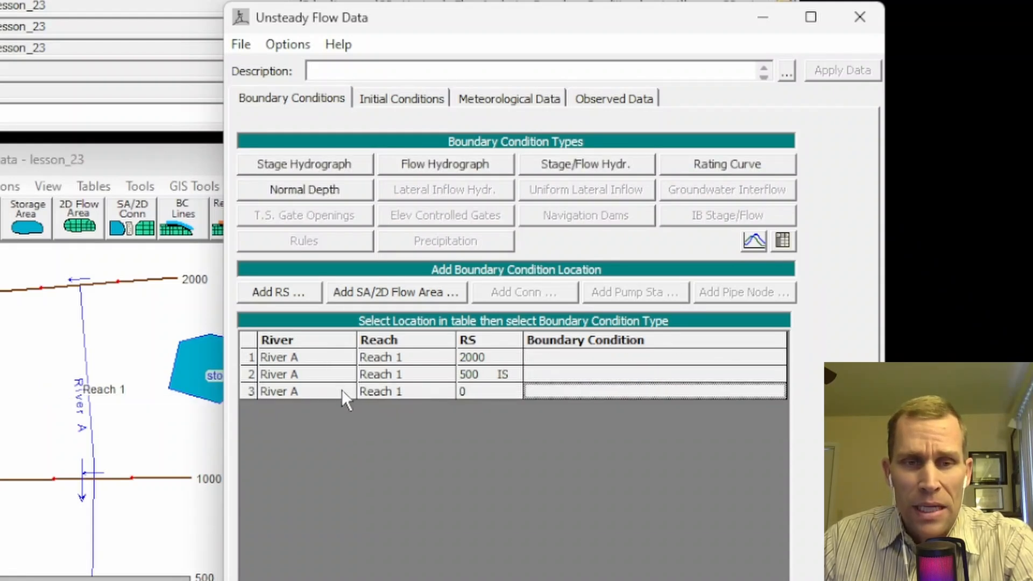
left_click(332, 357)
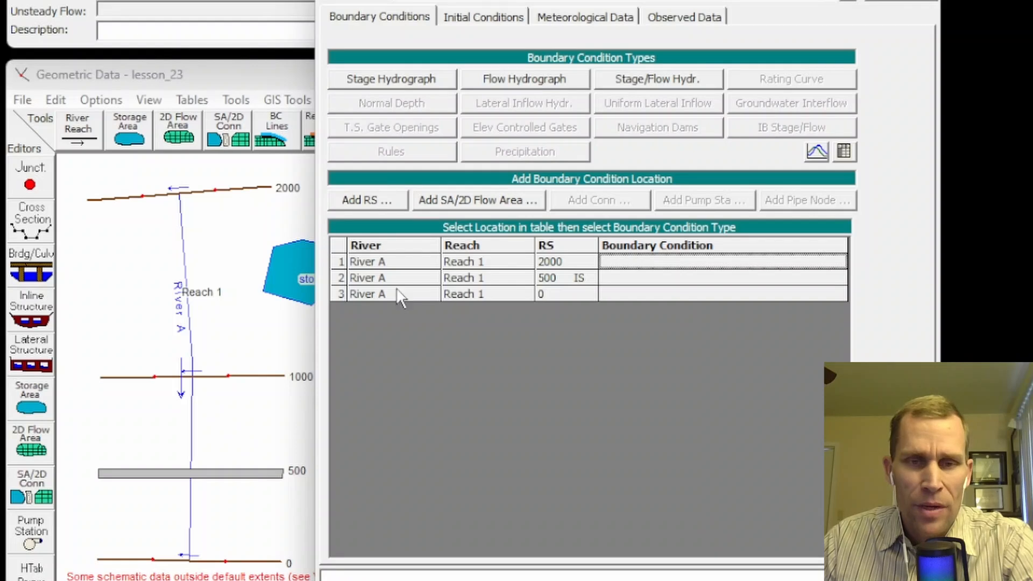
left_click(515, 296)
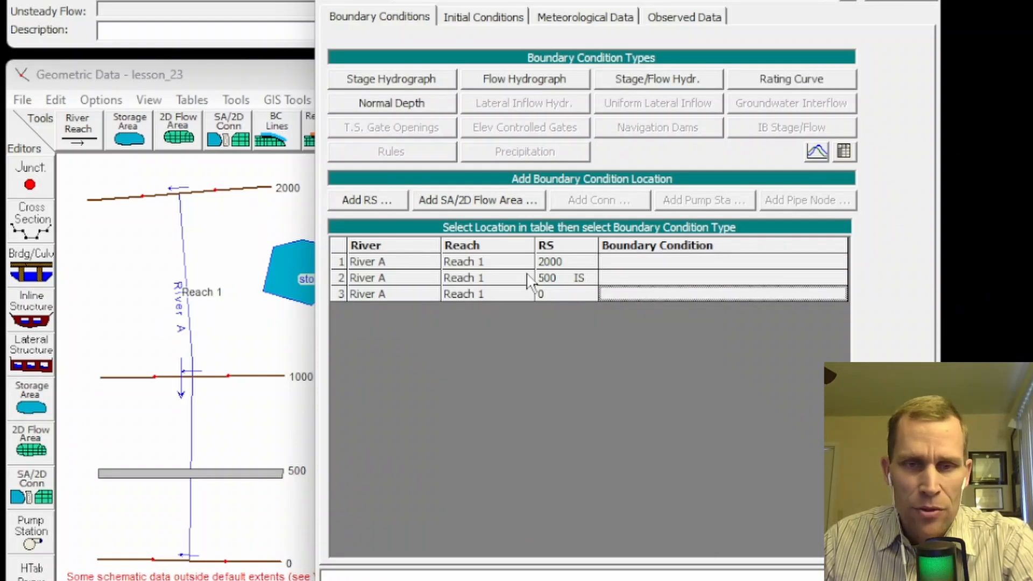
left_click(553, 280)
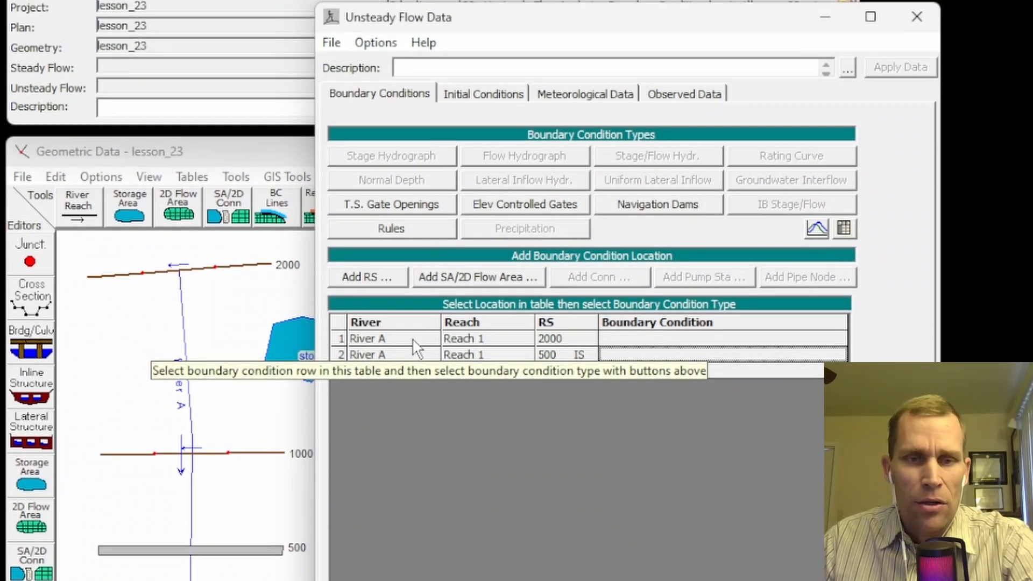
left_click(413, 340)
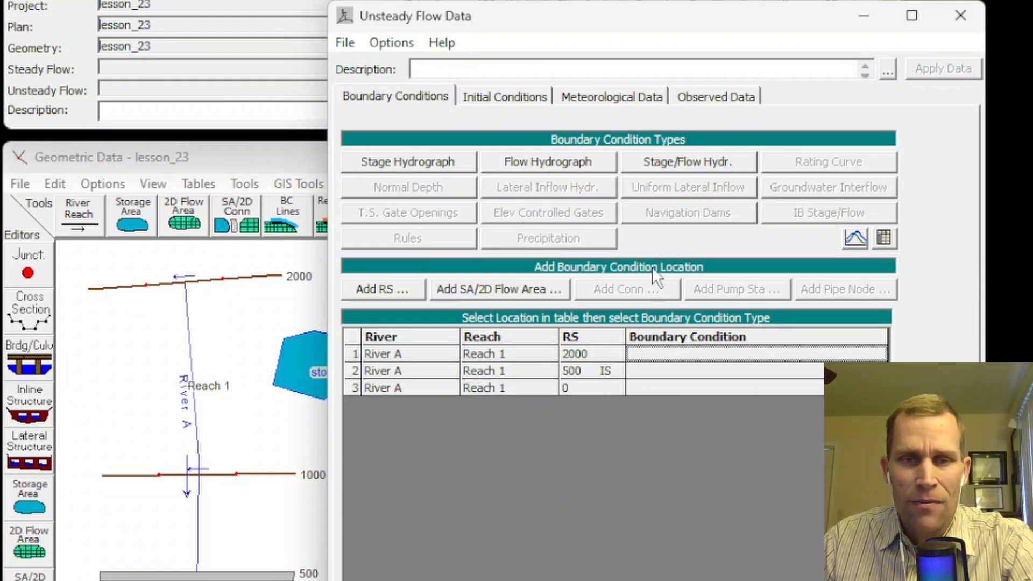
left_click(420, 391)
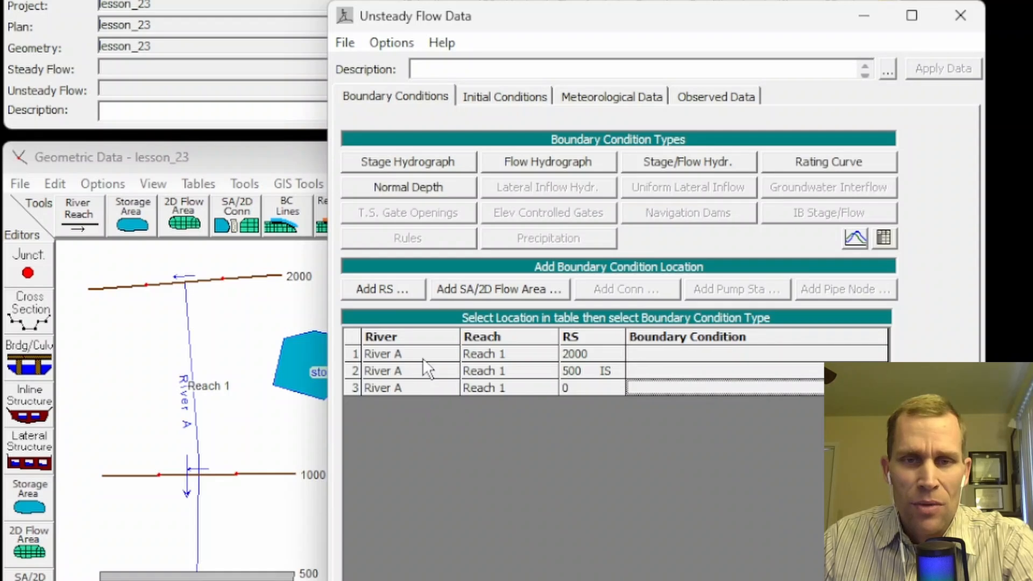
left_click(493, 370)
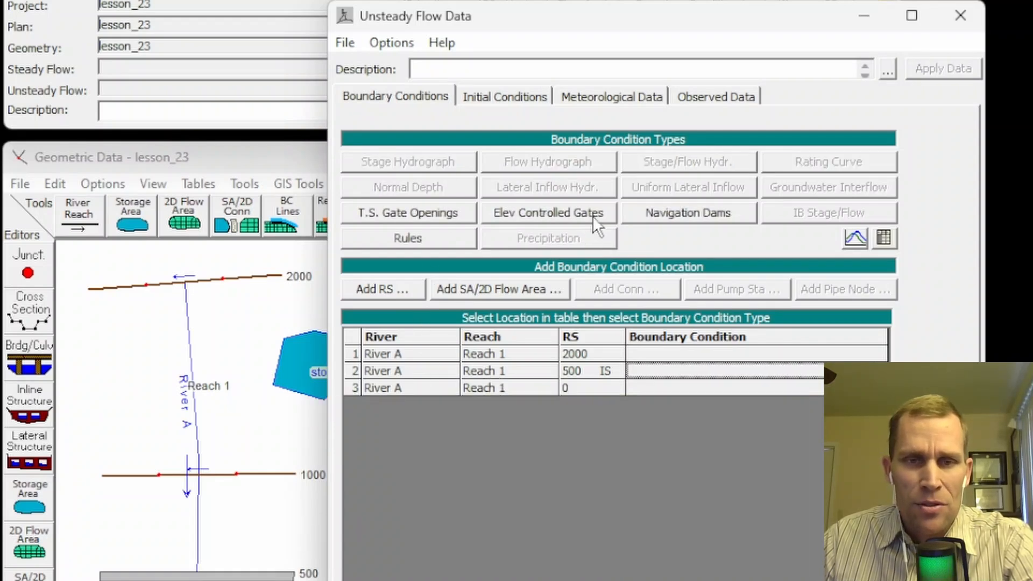
- Add River A, Reach 1, river station 1000 as a boundary condition location
left_click(371, 289)
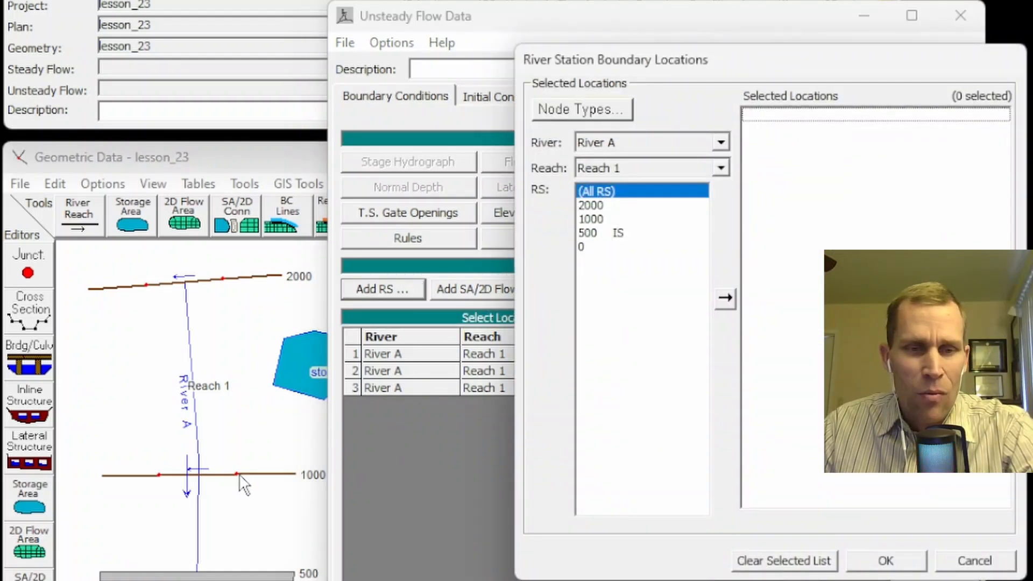
double_click(593, 218)
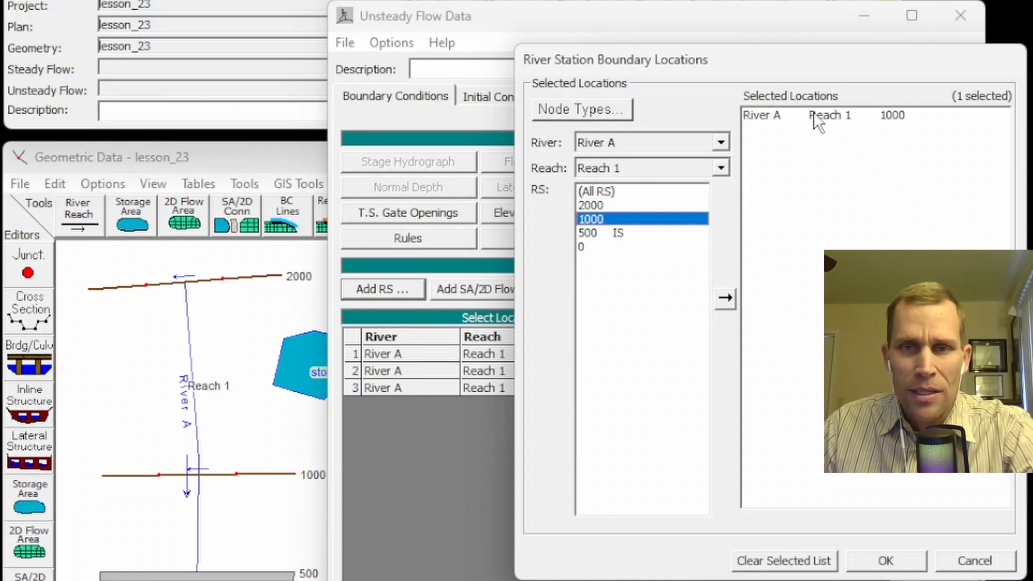
left_click(887, 560)
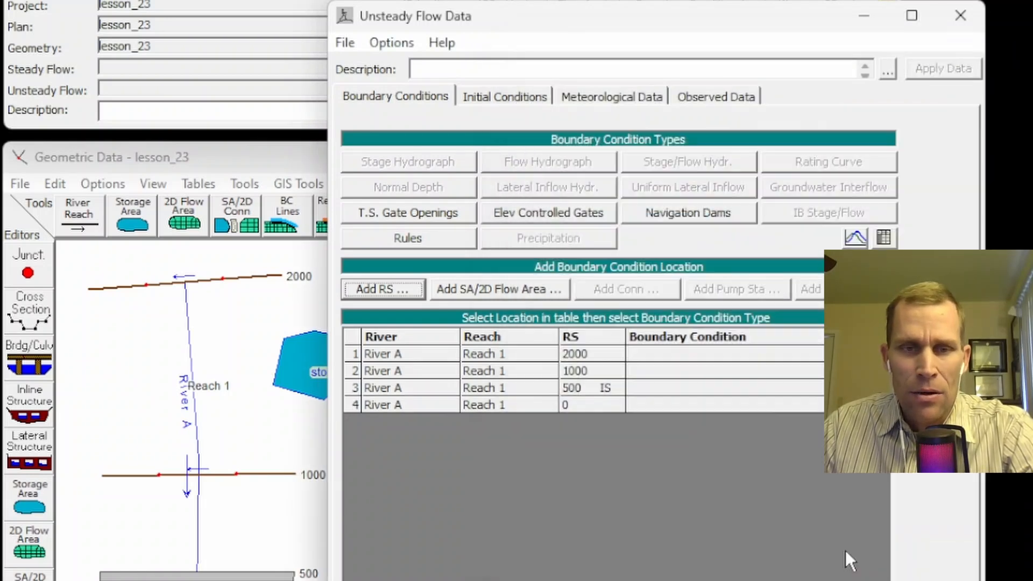
- Check the available boundary condition types for river stations 1000, 2000 and 0
left_click(504, 371)
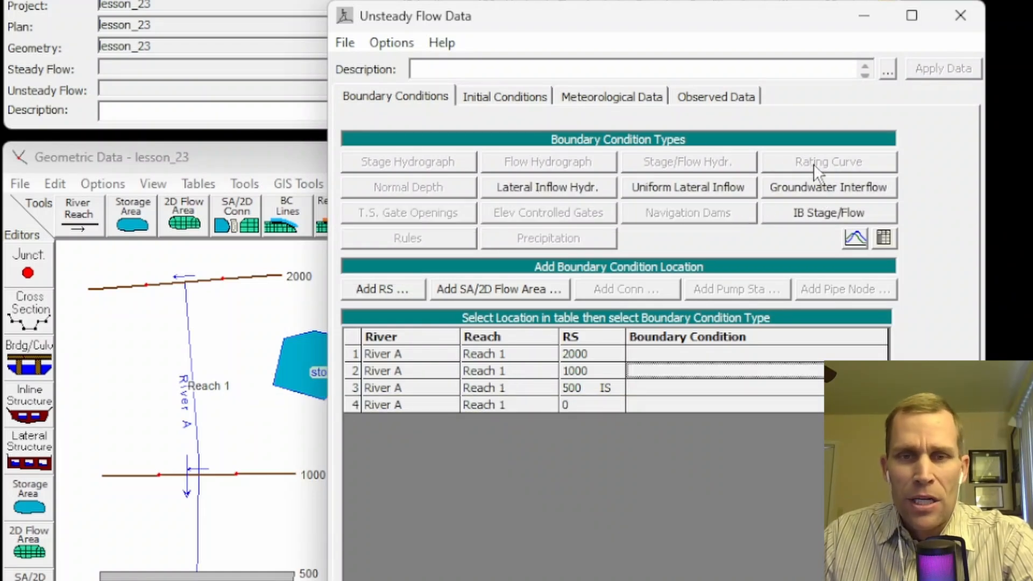
left_click(428, 351)
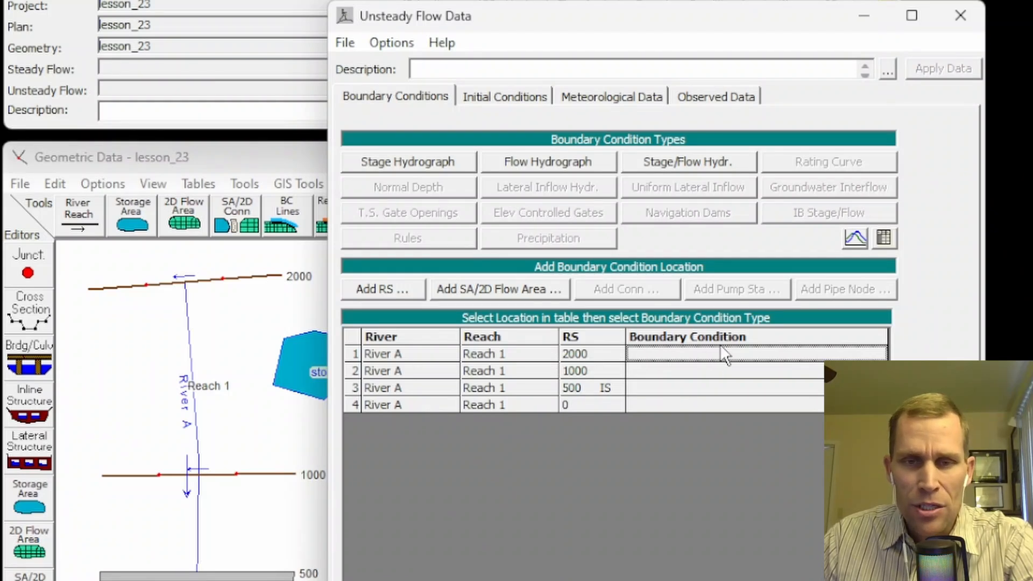
left_click(639, 405)
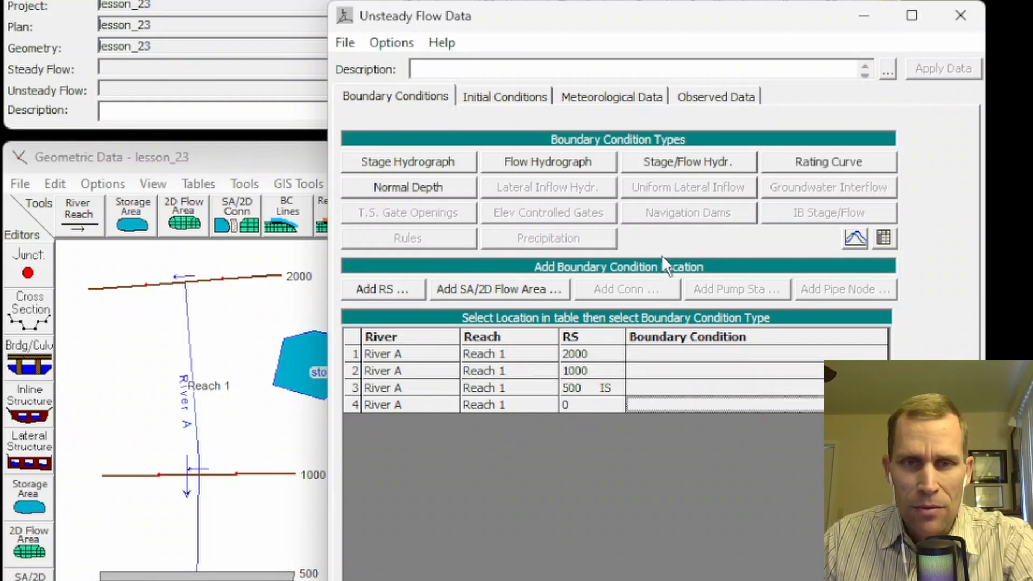
- Assign a flow hydrograph to river station 2000 and set its source to read from DSS before simulation
left_click(679, 351)
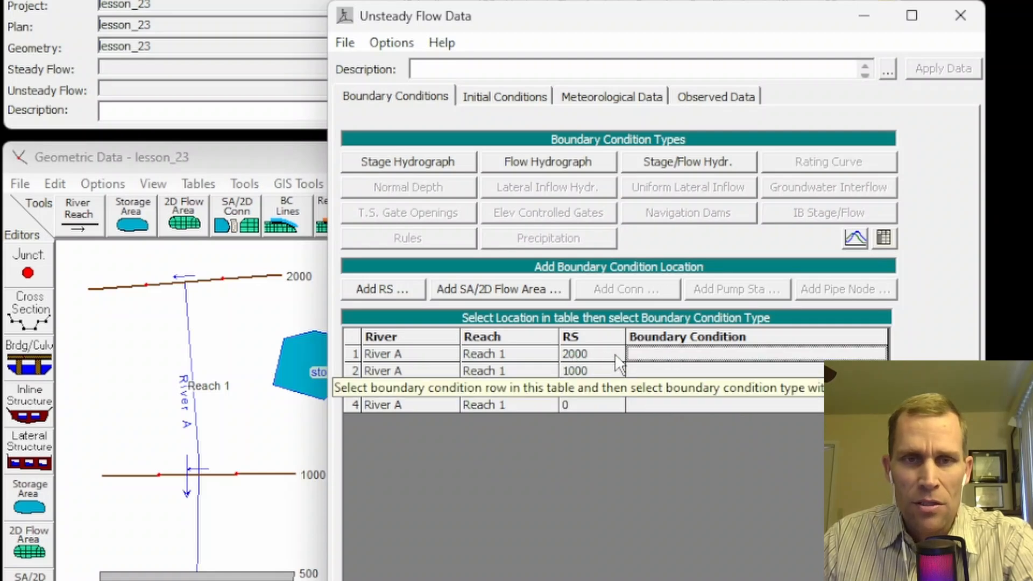
left_click(553, 160)
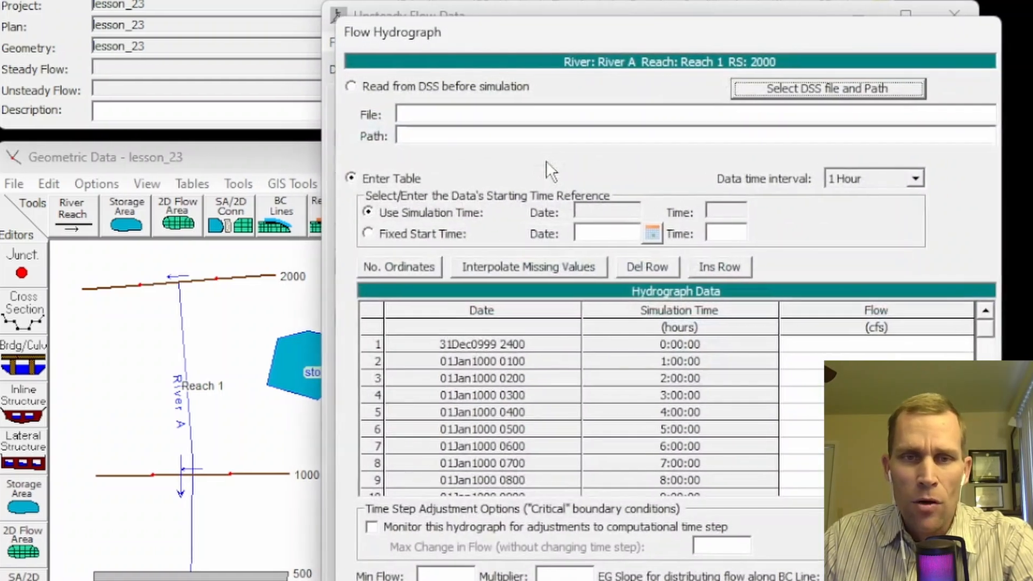
left_click_drag(477, 31, 463, 20)
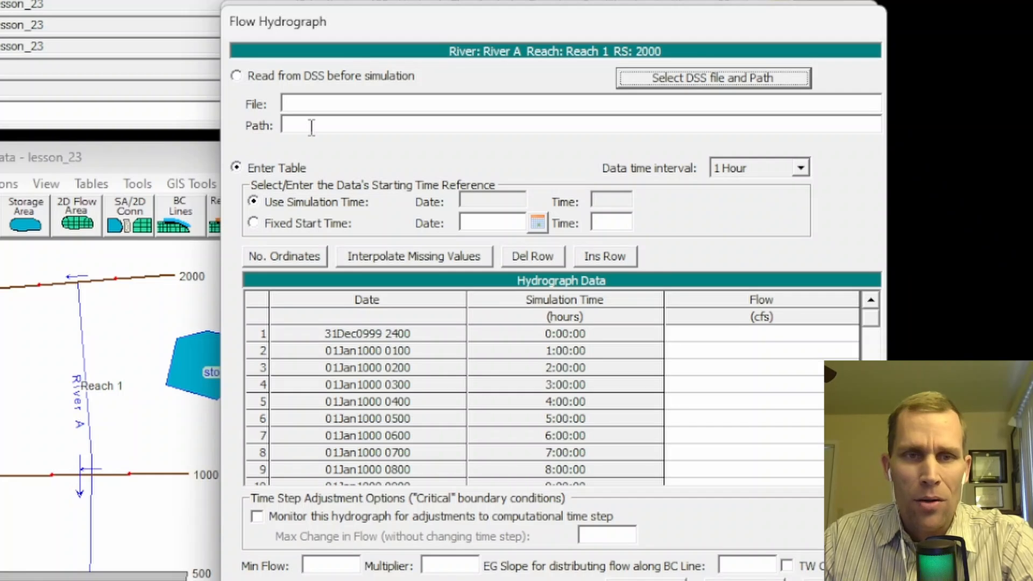
left_click(237, 78)
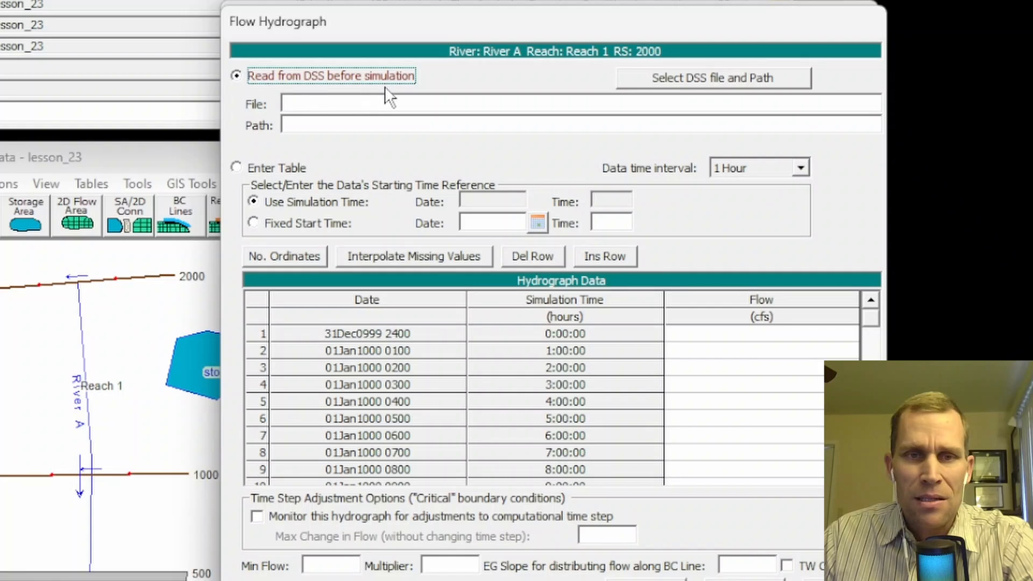
left_click(236, 169)
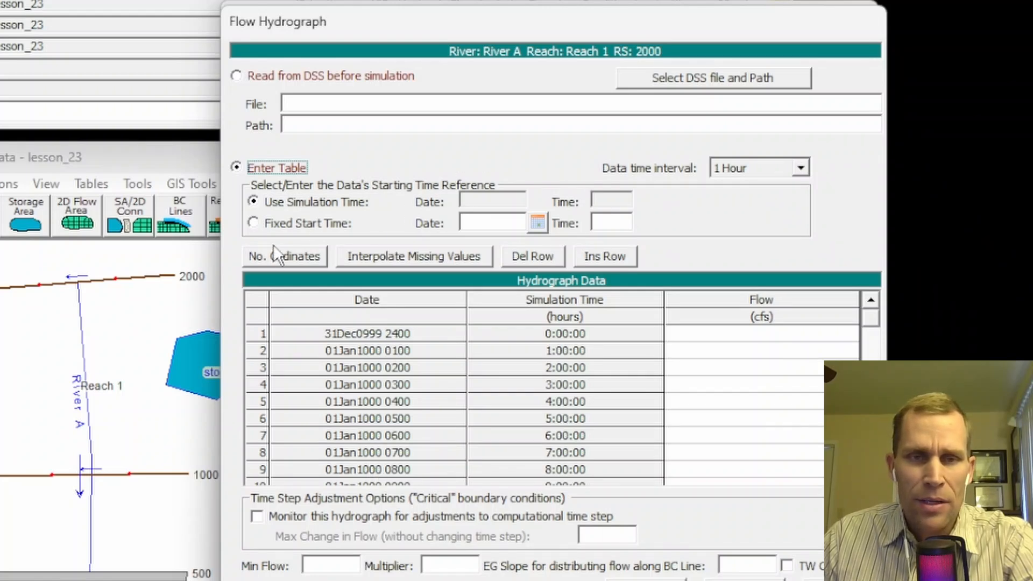
left_click(236, 76)
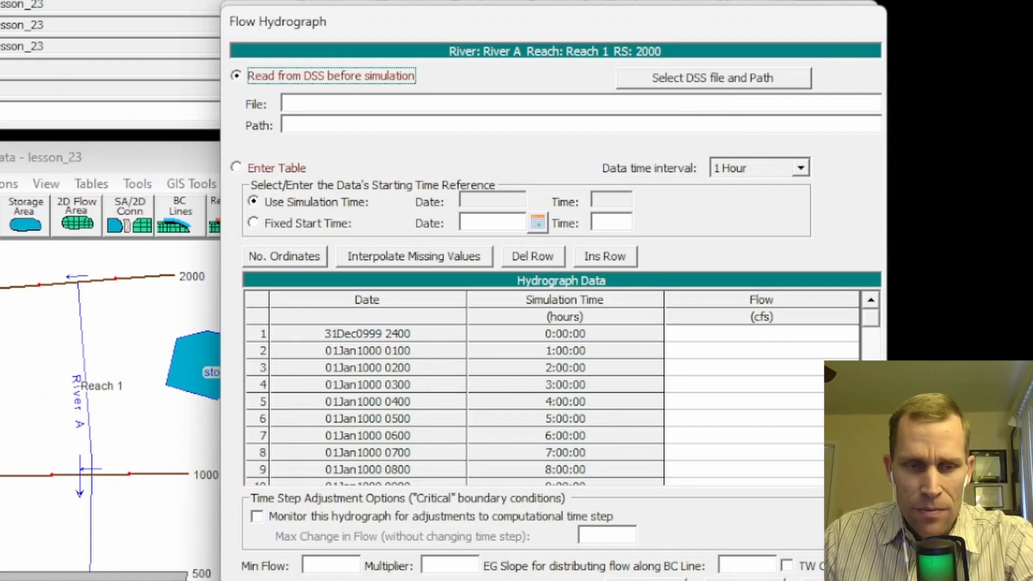
- Launch HEC-DSSVue and open the data.dss file from the video folder
key("super")
left_click(189, 296)
left_click(26, 352)
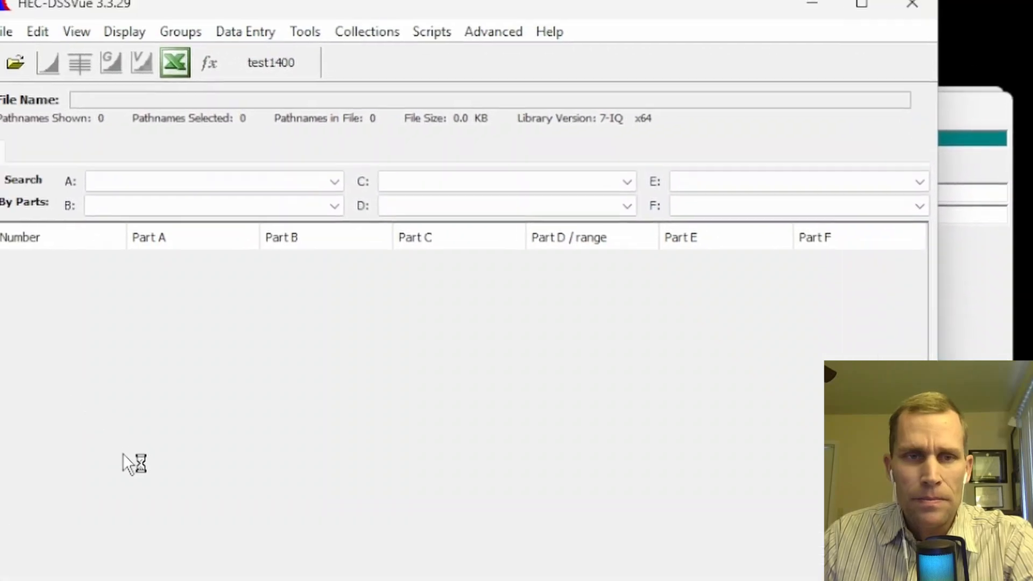
left_click(33, 79)
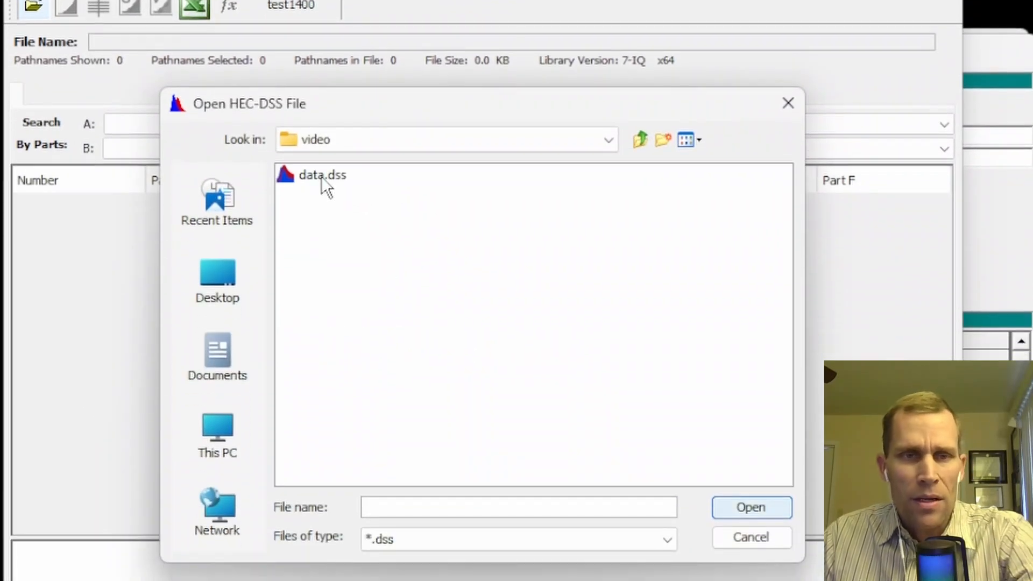
left_click(316, 177)
left_click(735, 507)
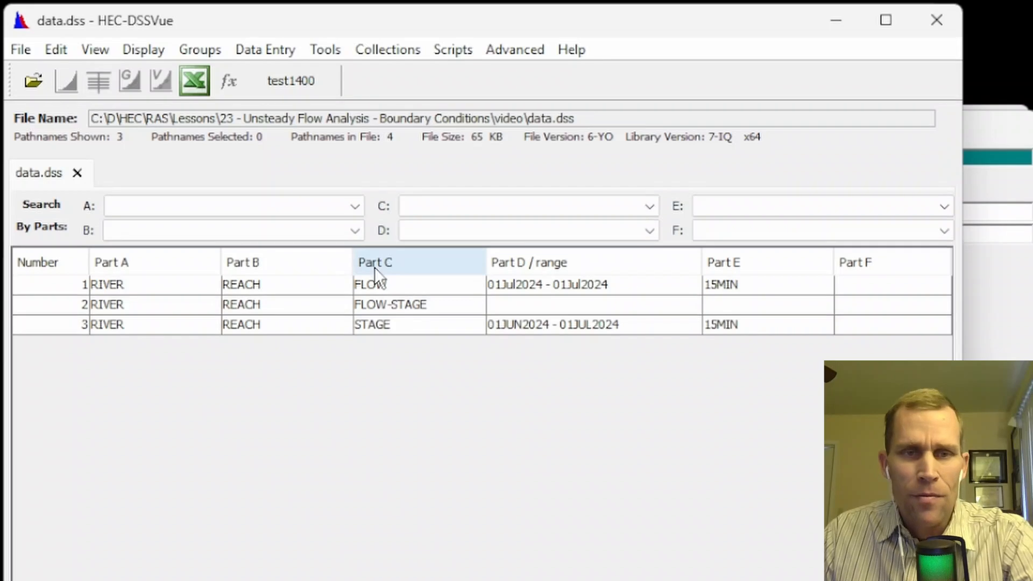
- Review the FLOW, FLOW-STAGE and STAGE records in data.dss
left_click(287, 286)
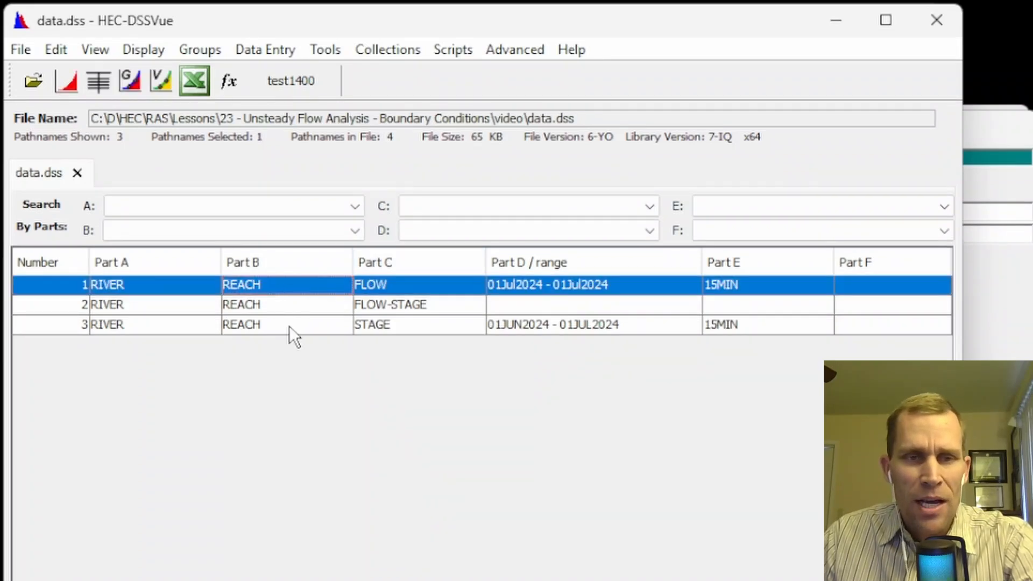
left_click(289, 325)
left_click(299, 310)
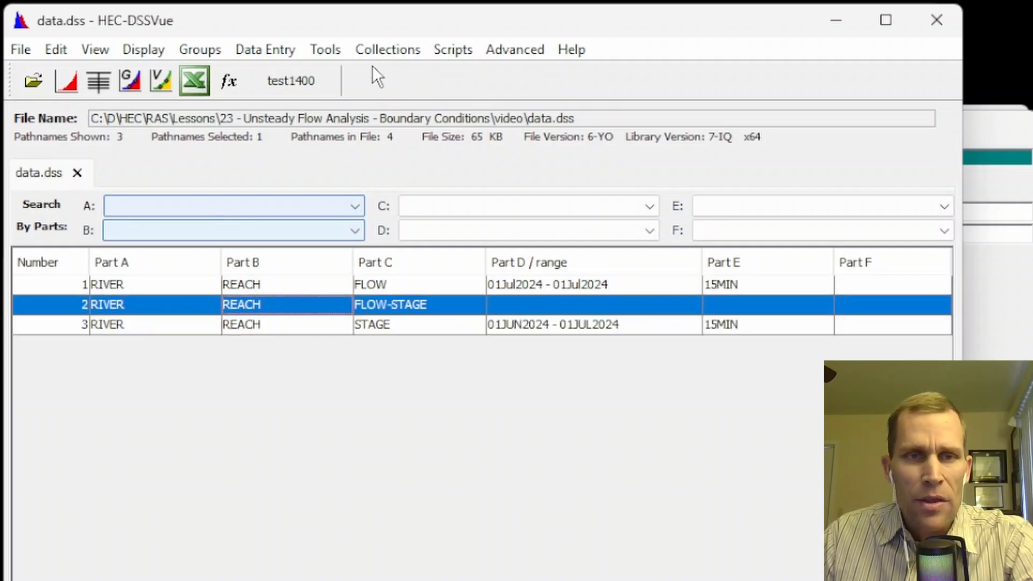
left_click_drag(376, 21, 396, 40)
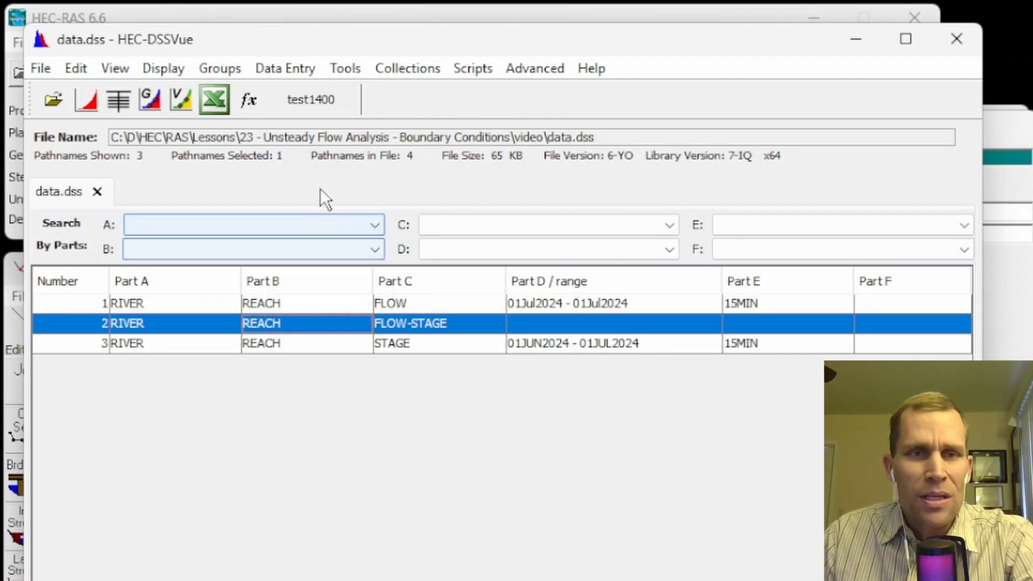
left_click_drag(379, 39, 364, 28)
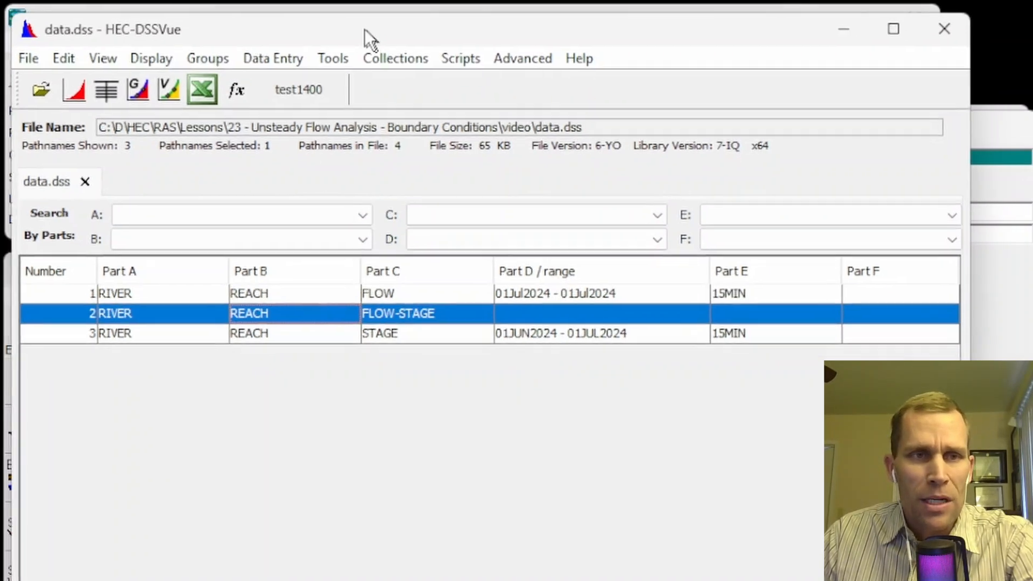
- Tabulate the FLOW record and examine its 15-minute flow values, closing the table when done
left_click(383, 291)
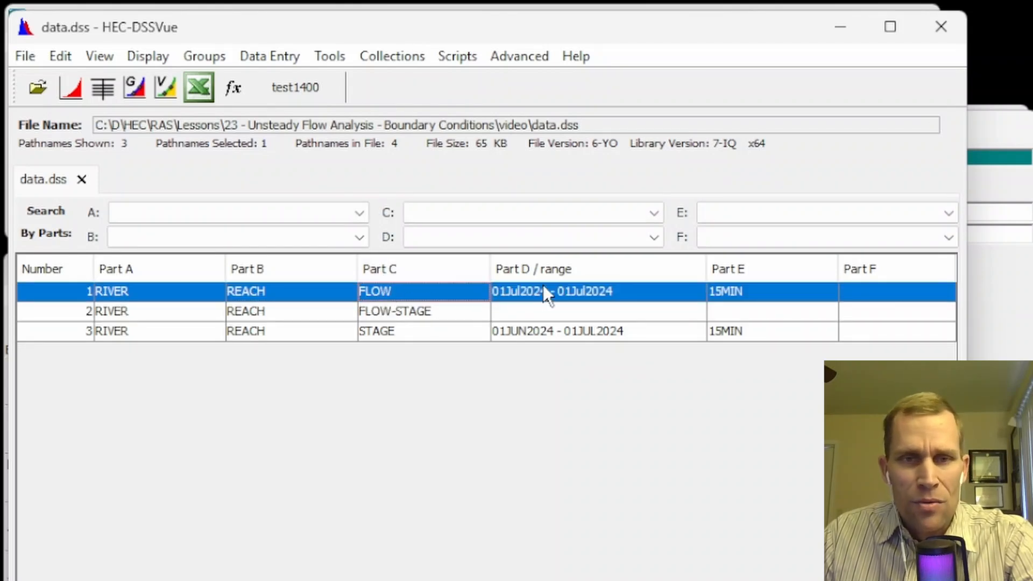
left_click(102, 87)
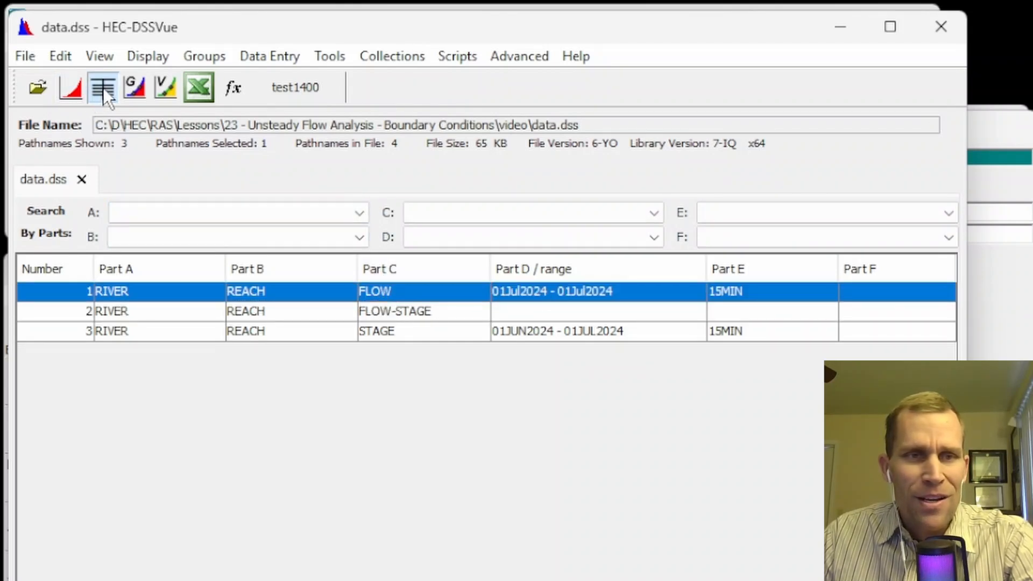
left_click_drag(145, 80, 374, 154)
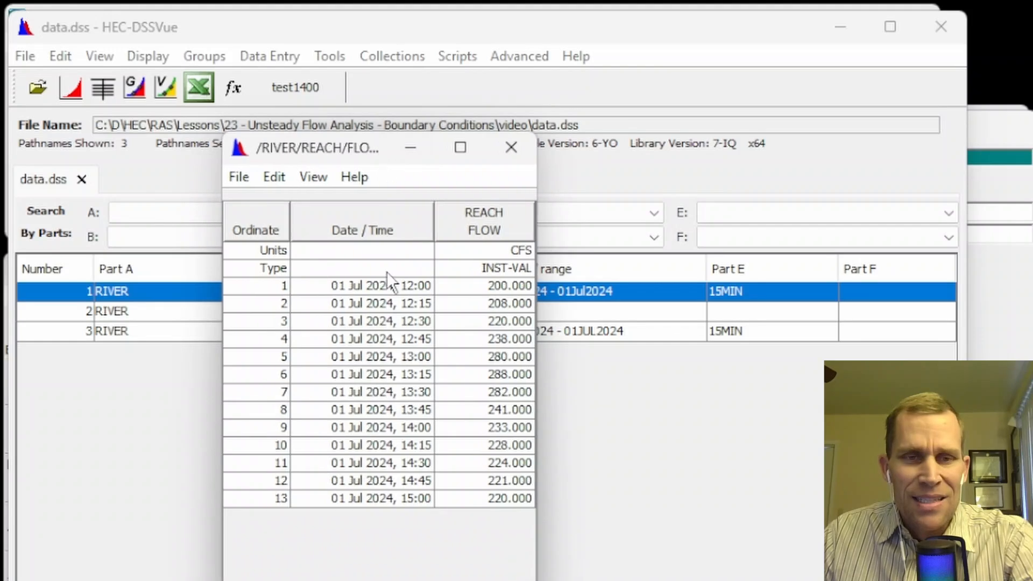
left_click_drag(502, 286, 509, 505)
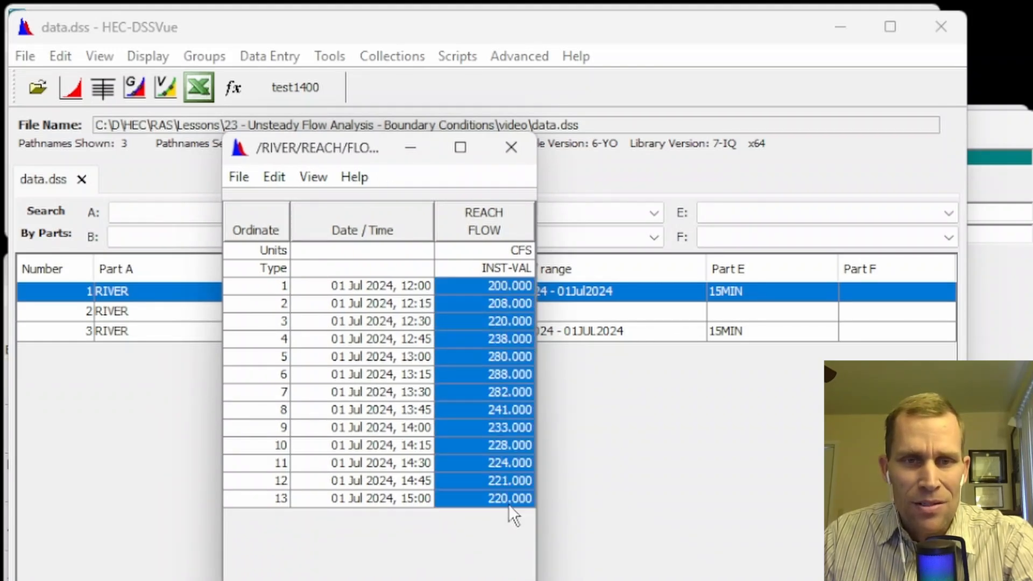
left_click(516, 147)
- Plot the FLOW record to view the hydrograph shape, close the plot and return to the HEC-RAS Flow Hydrograph editor
left_click(75, 95)
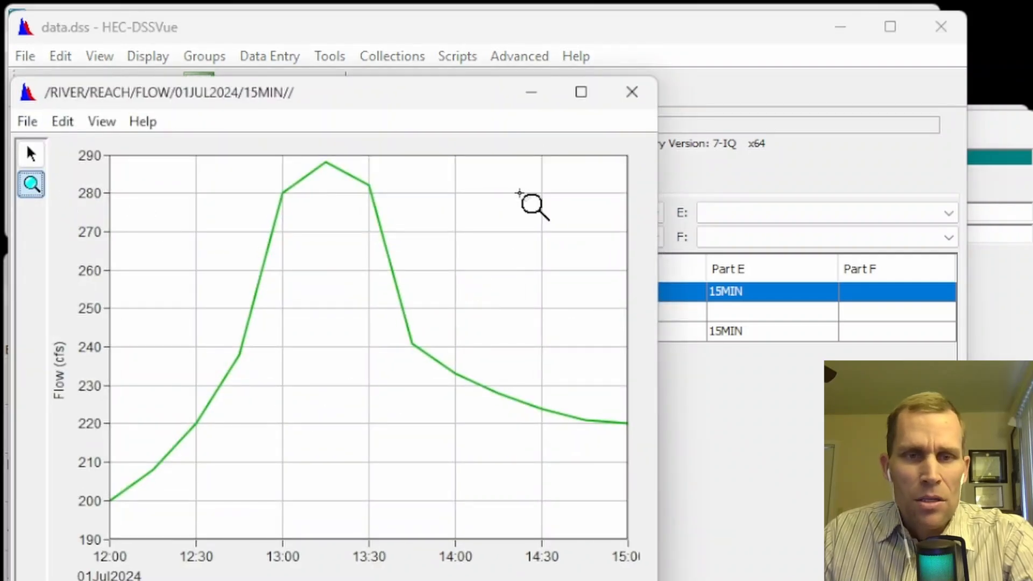
left_click(633, 97)
left_click(837, 29)
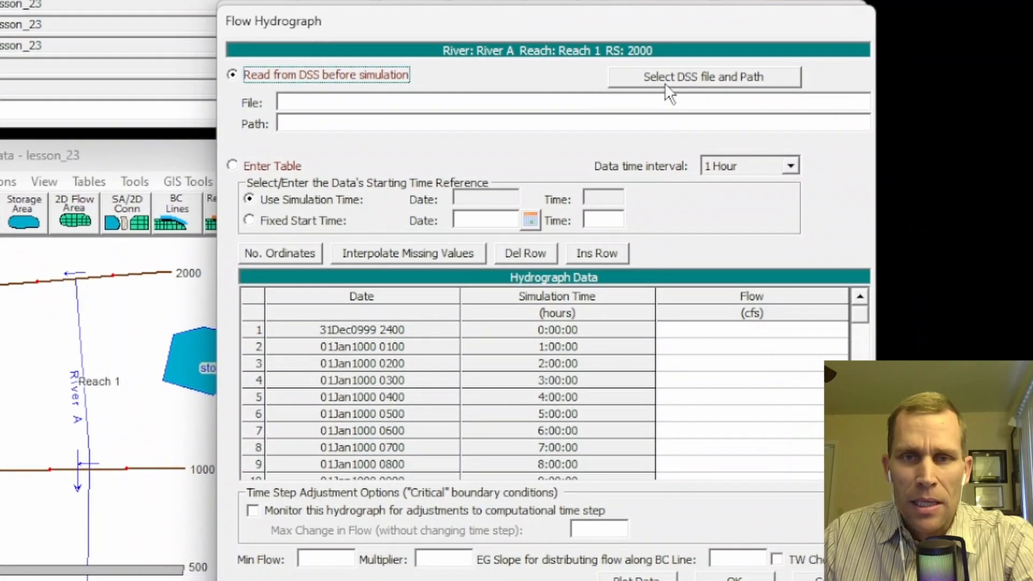
- Open the DSS file and path selection for river station 2000 and remove the listed data.dss file
left_click(721, 107)
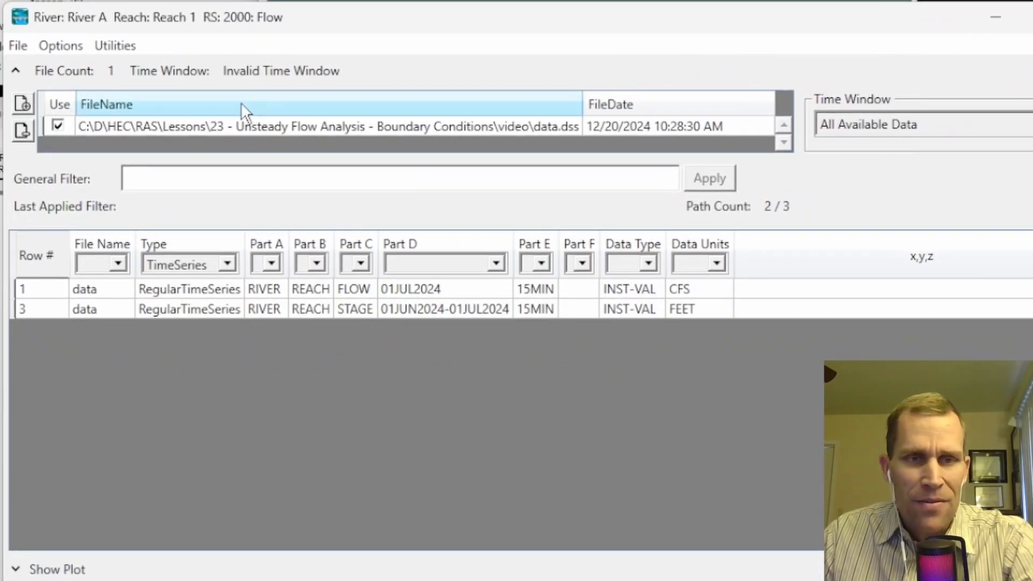
left_click(23, 132)
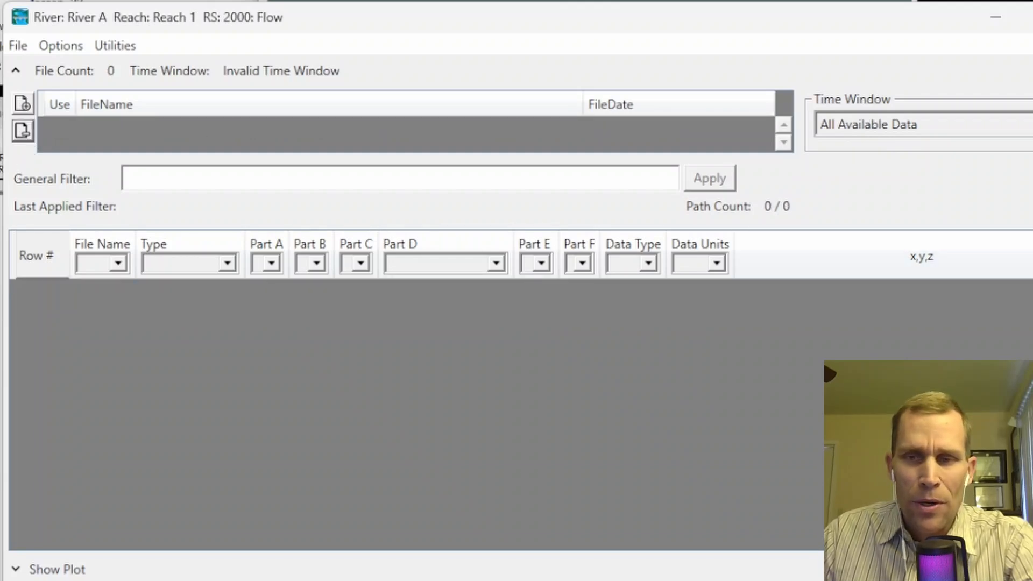
left_click_drag(1031, 315, 954, 336)
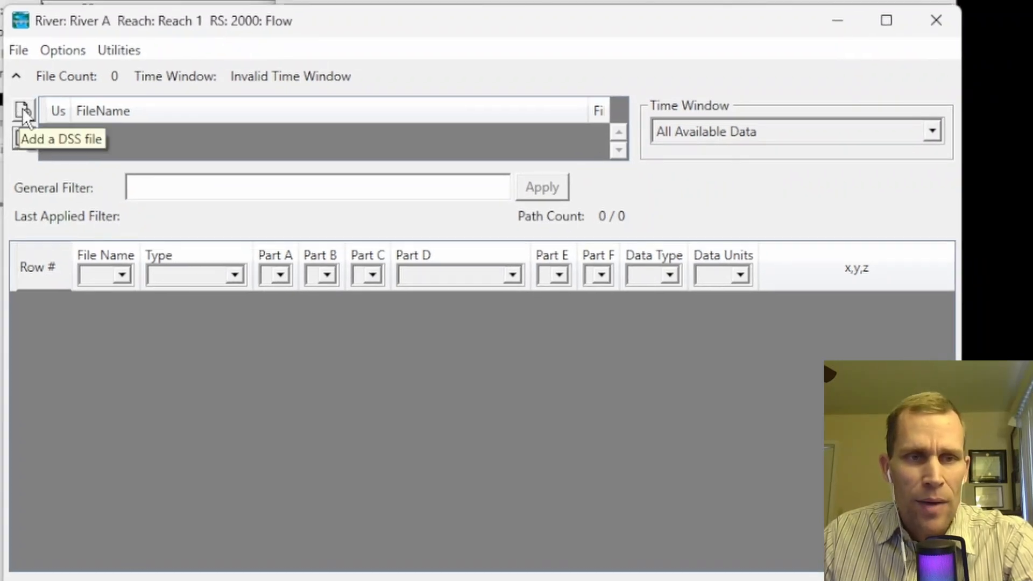
- Add data.dss as the DSS file and assign the path /RIVER/REACH/FLOW/01JUL2024/15MIN// to the flow hydrograph
left_click(24, 109)
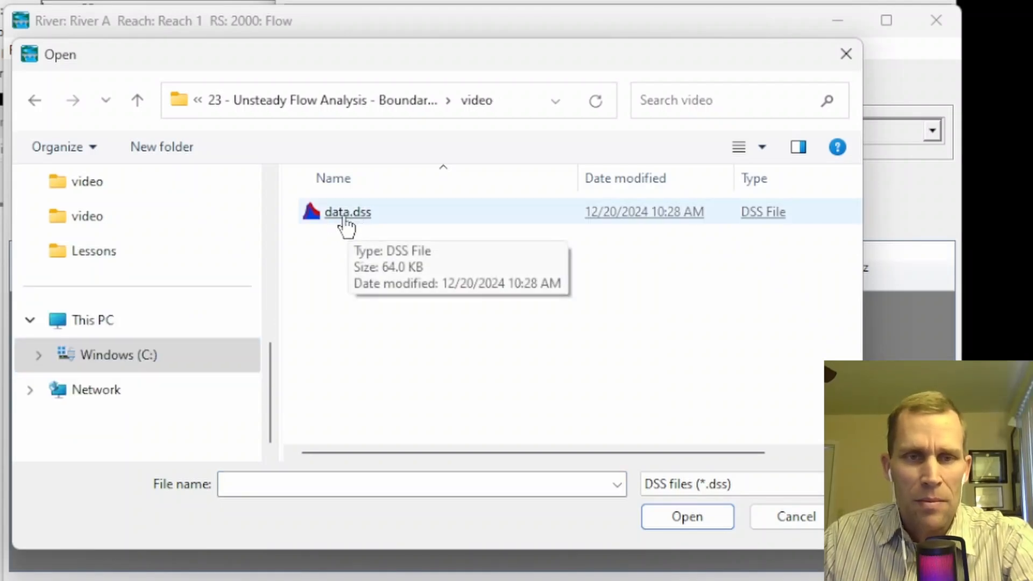
left_click(342, 218)
double_click(343, 221)
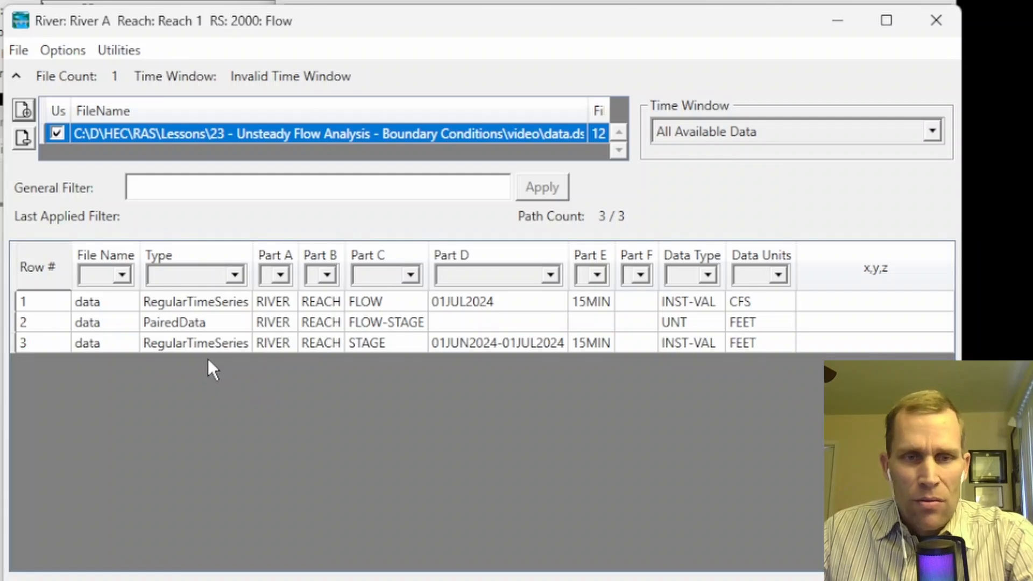
left_click(222, 299)
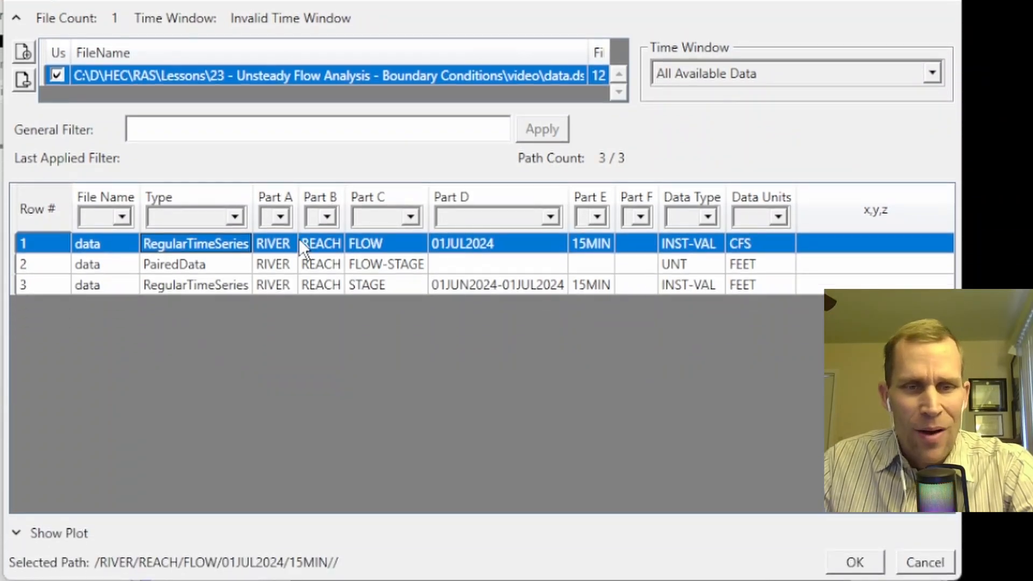
left_click(855, 563)
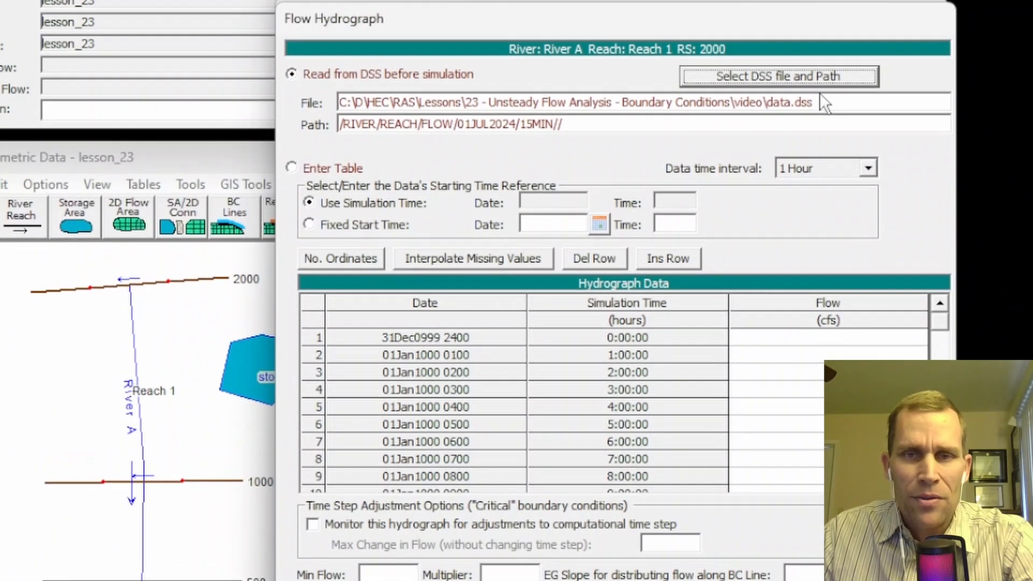
- Check the hydrograph's assigned DSS file and path, and try to plot its data
left_click_drag(832, 102, 259, 105)
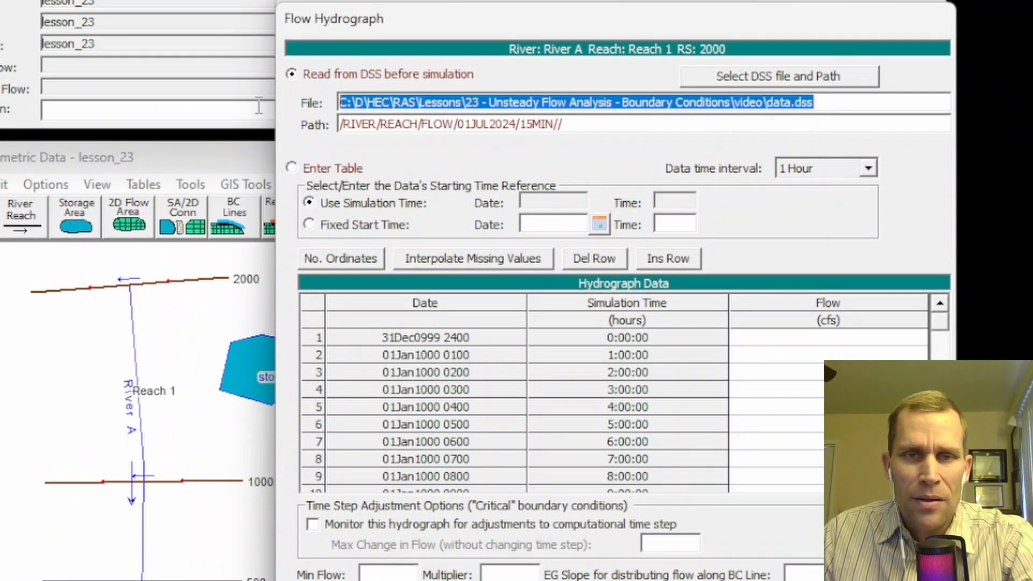
left_click_drag(574, 126, 289, 135)
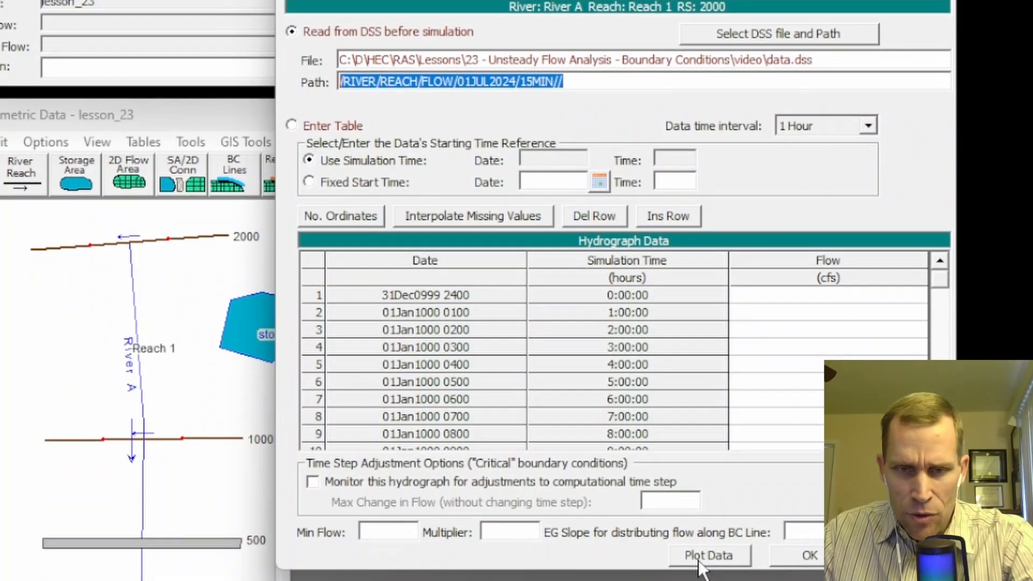
left_click(699, 560)
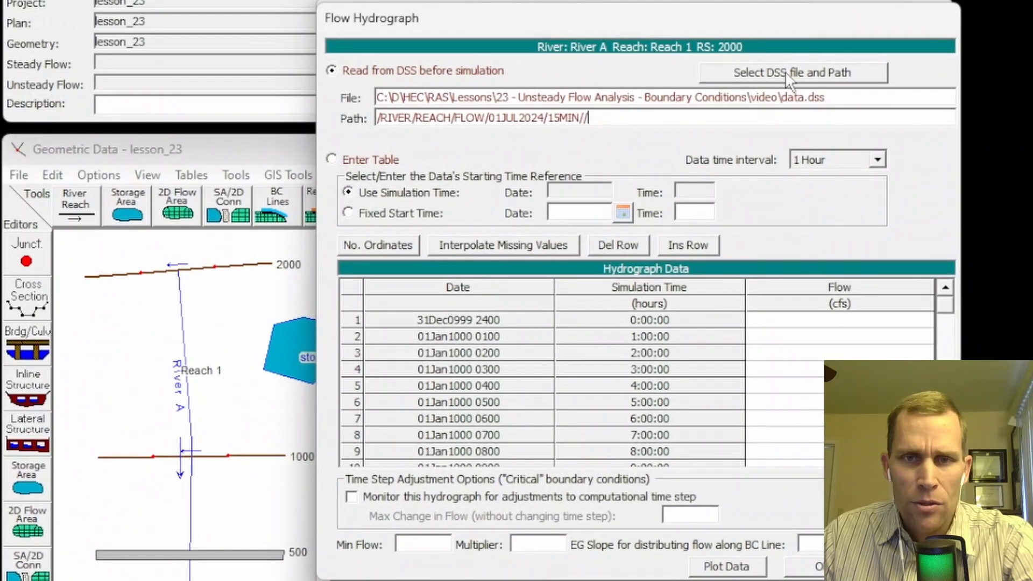
- Preview the FLOW record's plot in the DSS path selection, close it and accept the flow hydrograph for river station 2000
left_click(786, 84)
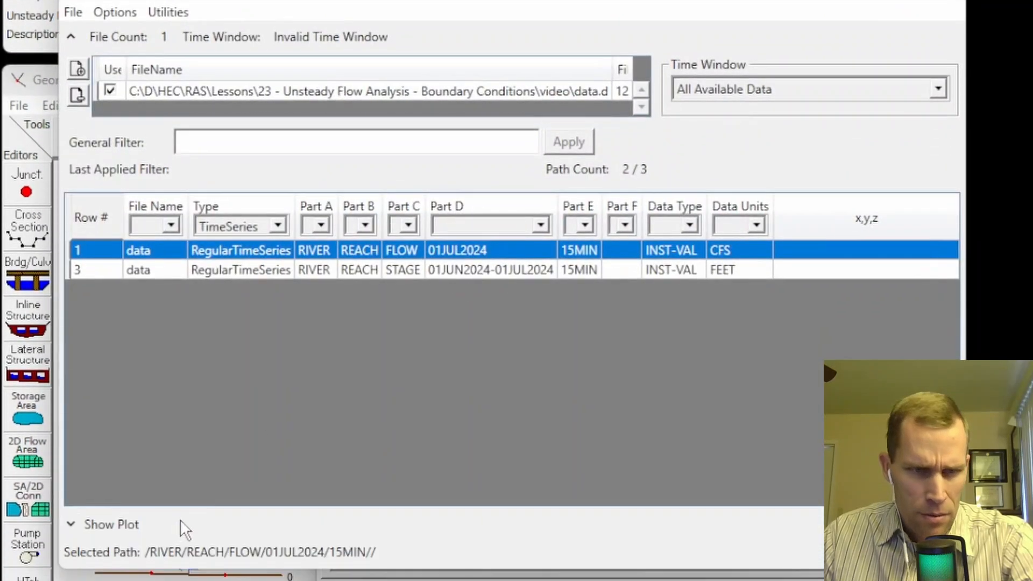
left_click(121, 523)
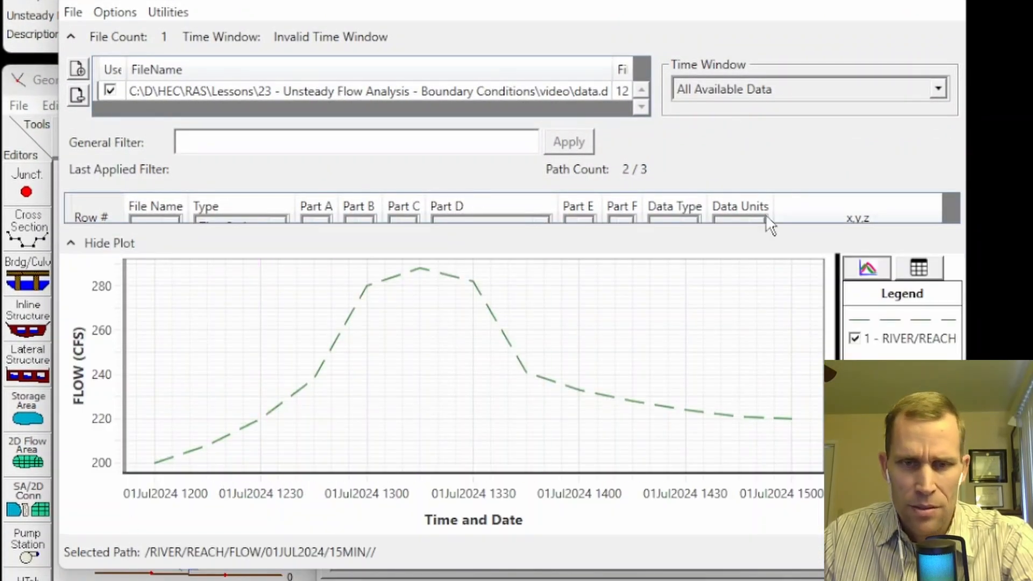
left_click(958, 2)
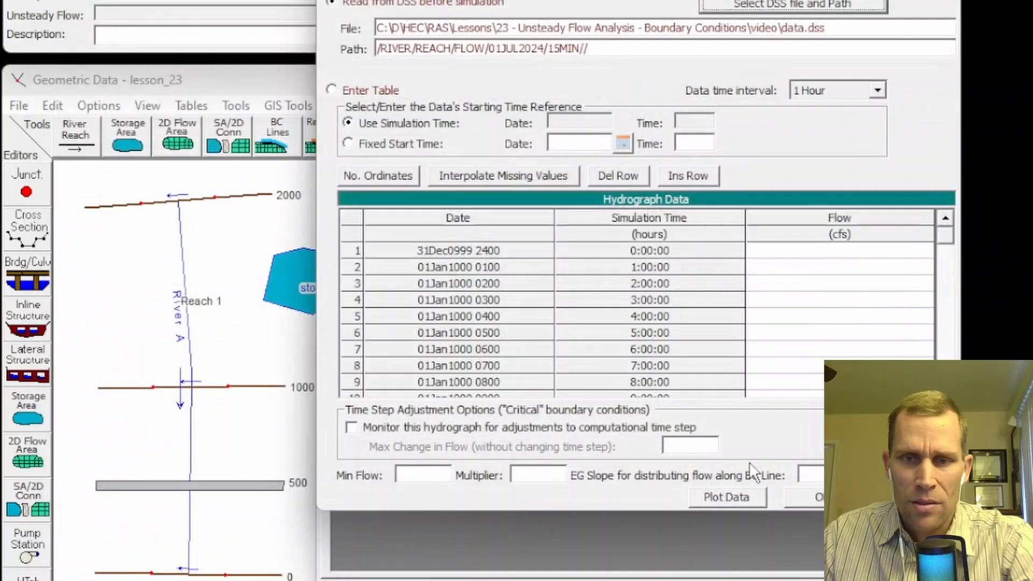
left_click(807, 499)
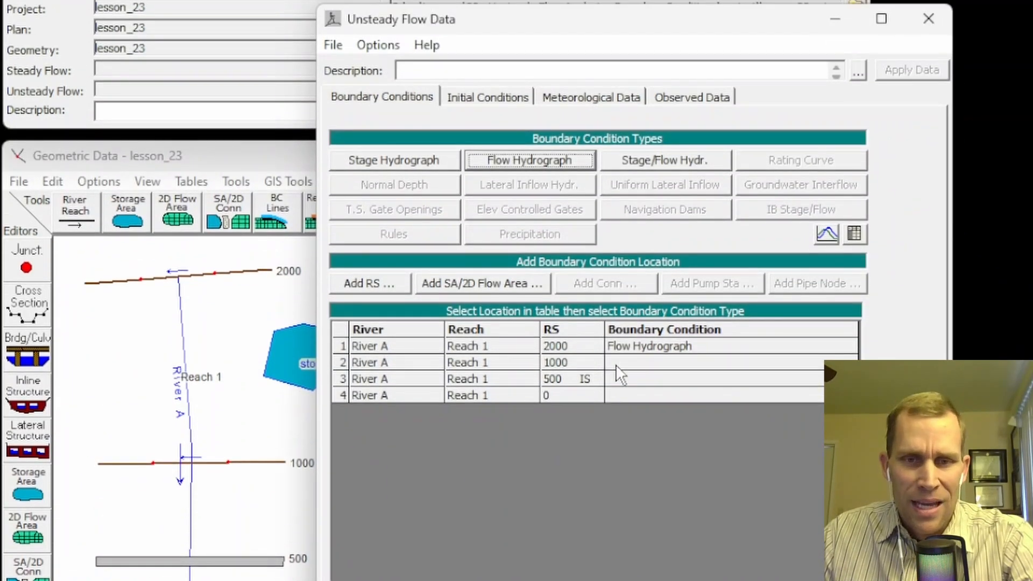
- Reopen the flow hydrograph at river station 2000 and set its source to Enter Table, with Use Simulation Time as the starting reference
left_click(615, 350)
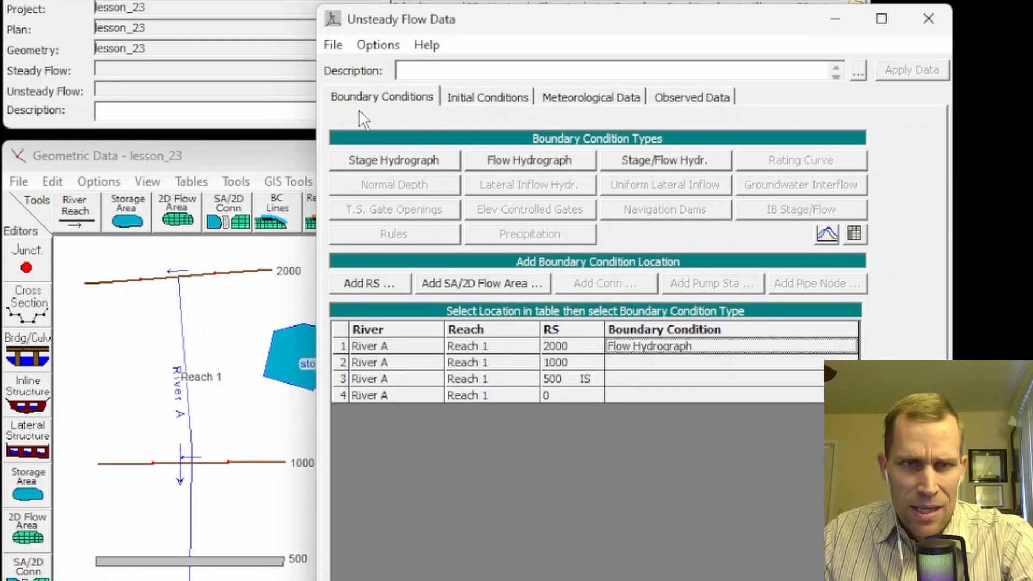
left_click(489, 162)
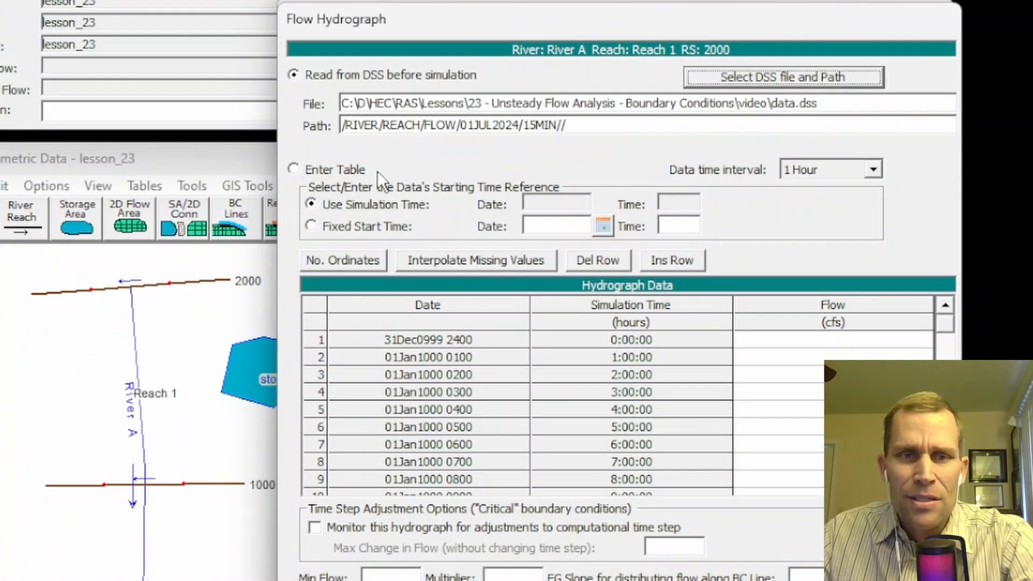
left_click(295, 172)
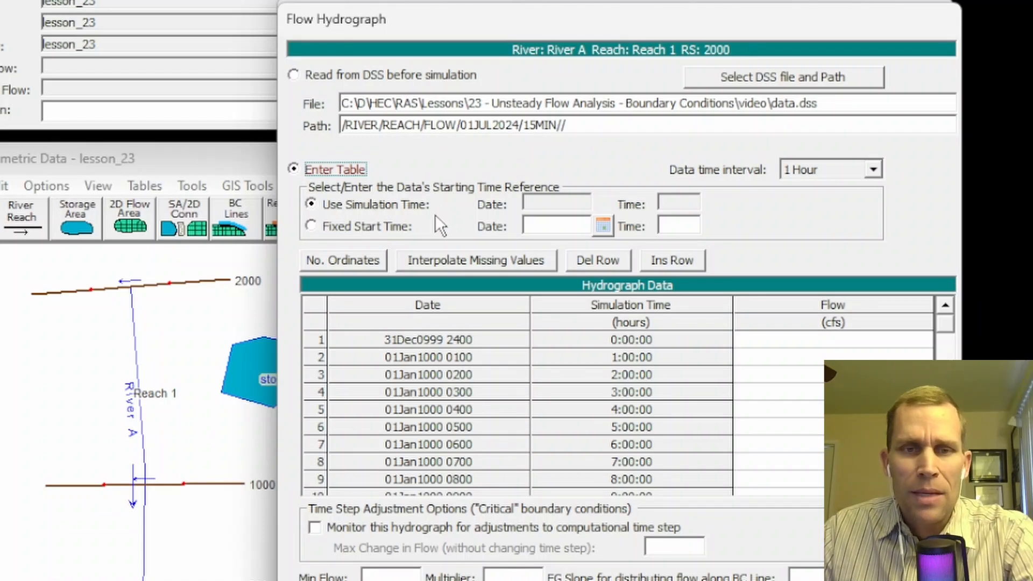
left_click(310, 204)
left_click(312, 224)
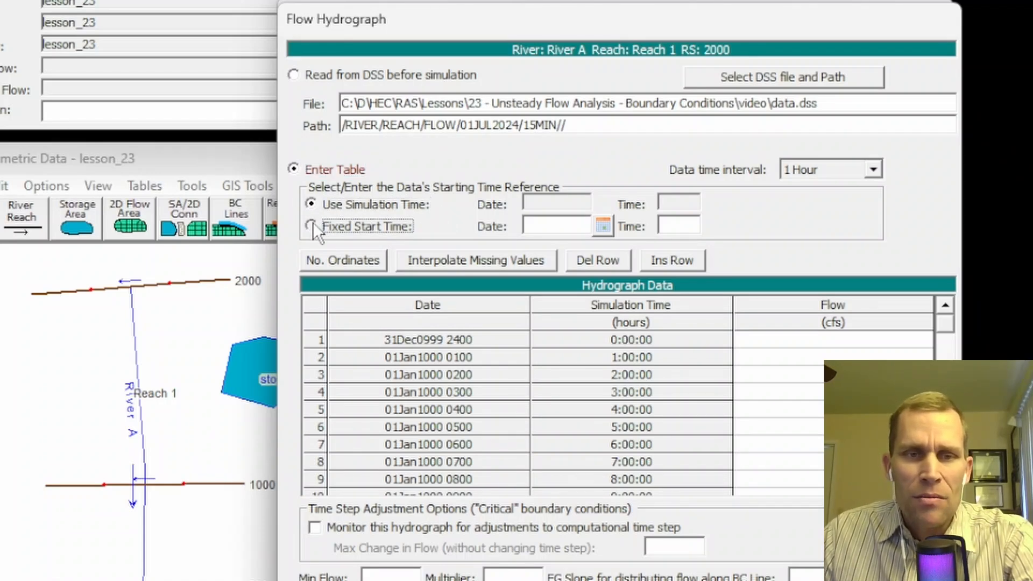
left_click(312, 205)
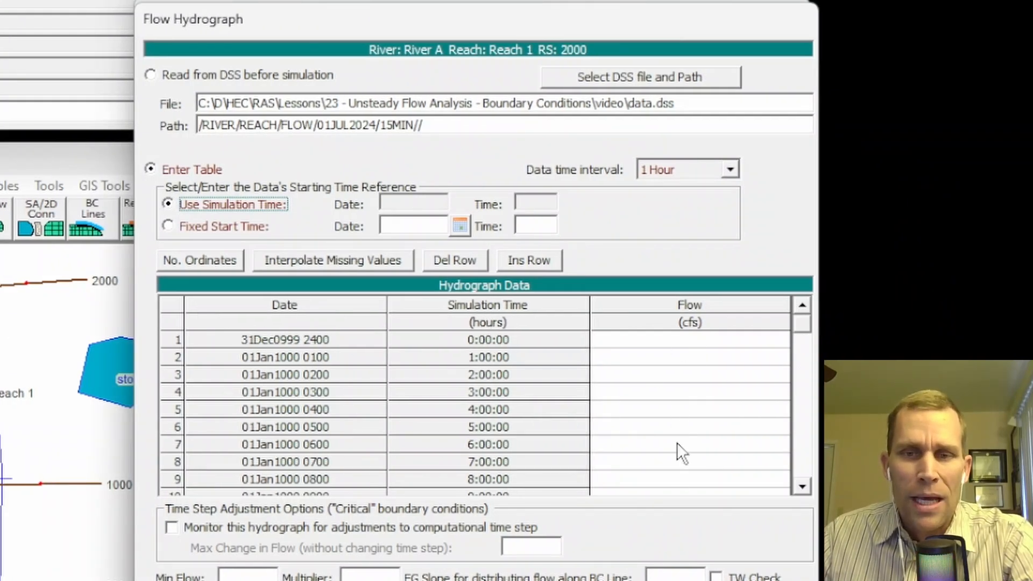
- Enter hydrograph flows of 200, 250, 280, 300, 310, 300 and 300 cfs for simulation hours 0 through 6
left_click(666, 340)
type("200")
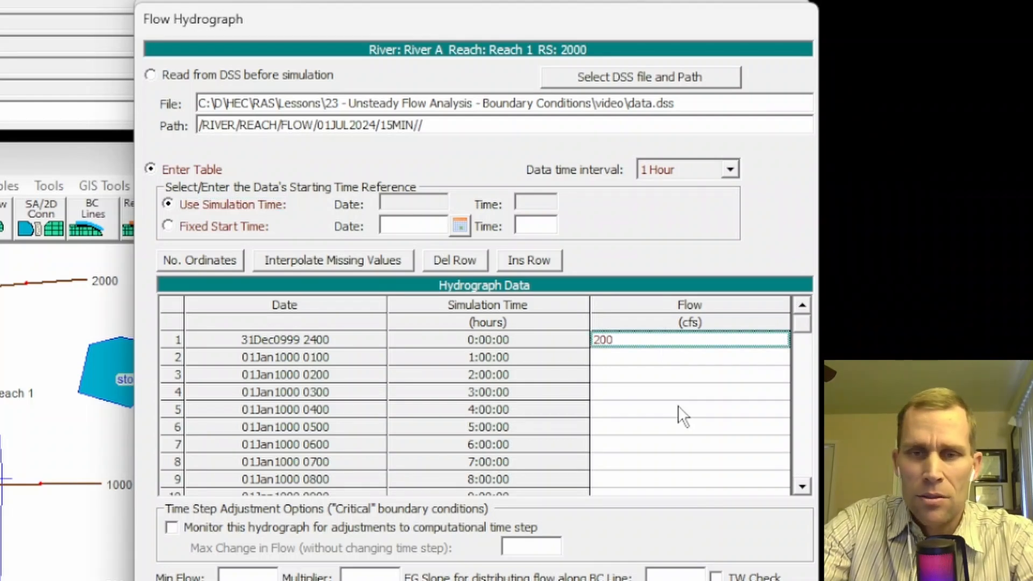
key("Return")
type("250")
key("Return")
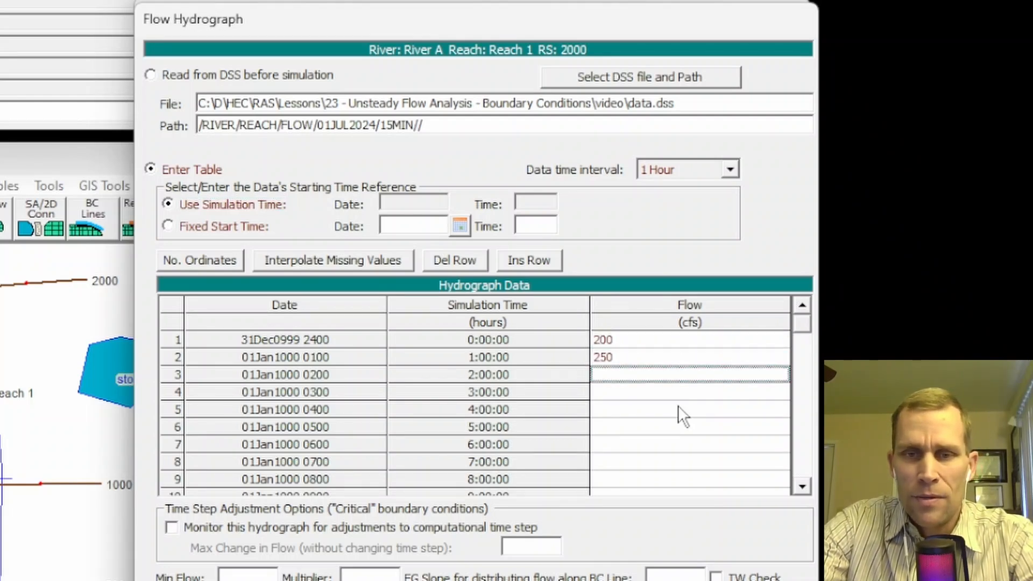
type("280")
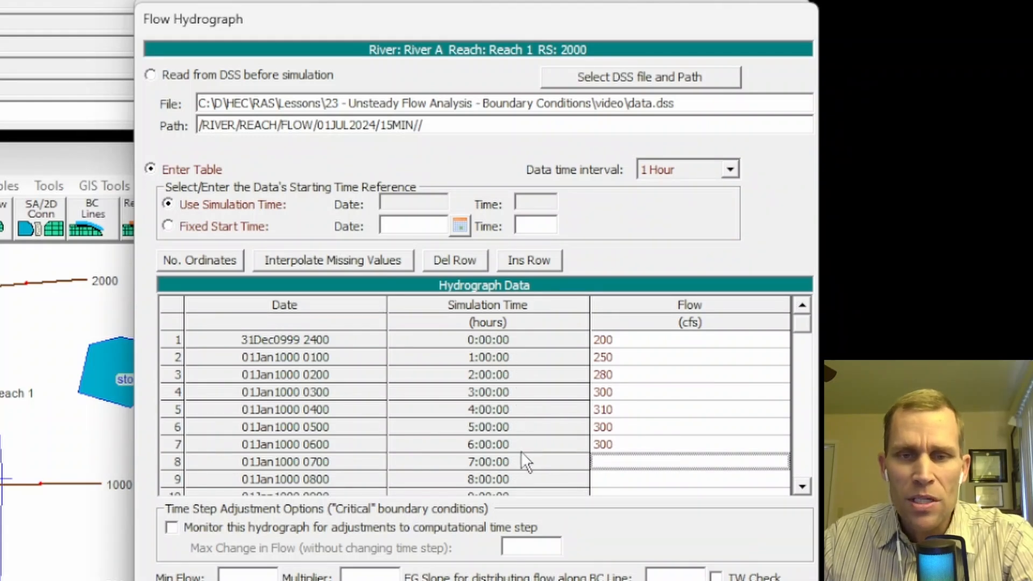
- Set the hydrograph table's data time interval to 6 Hour and switch its starting time reference to Fixed Start Time
left_click(721, 167)
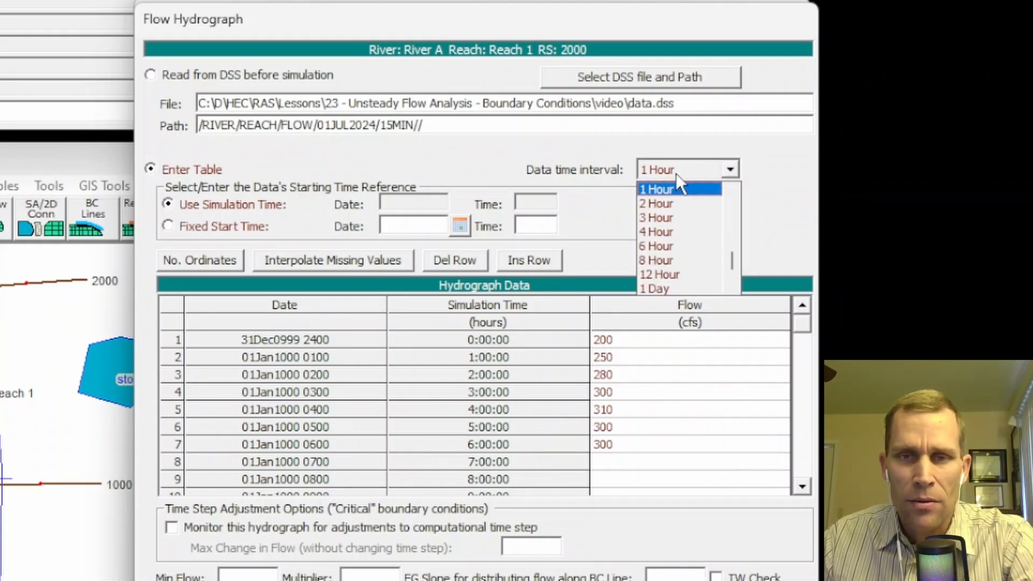
left_click(681, 203)
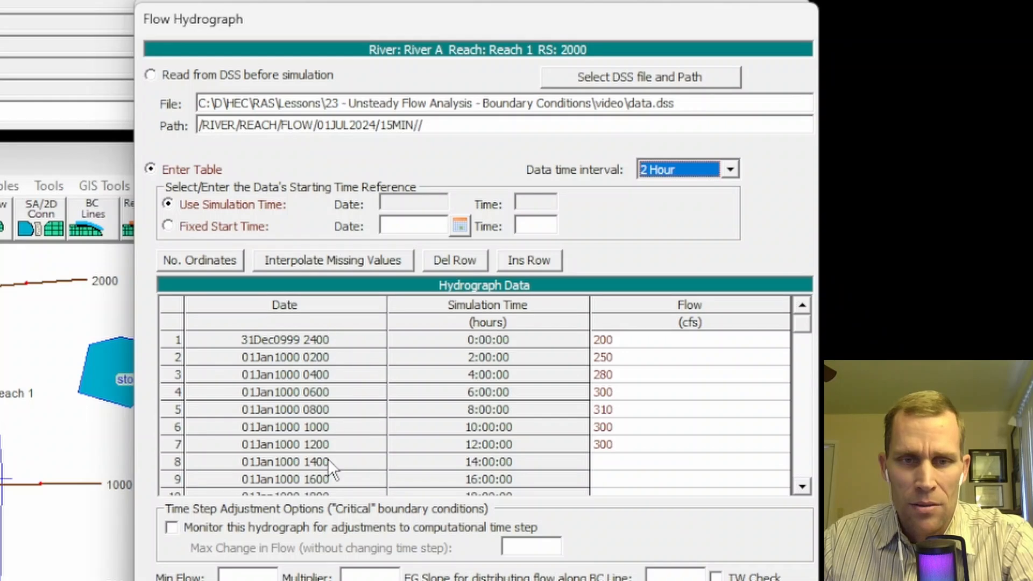
left_click(691, 169)
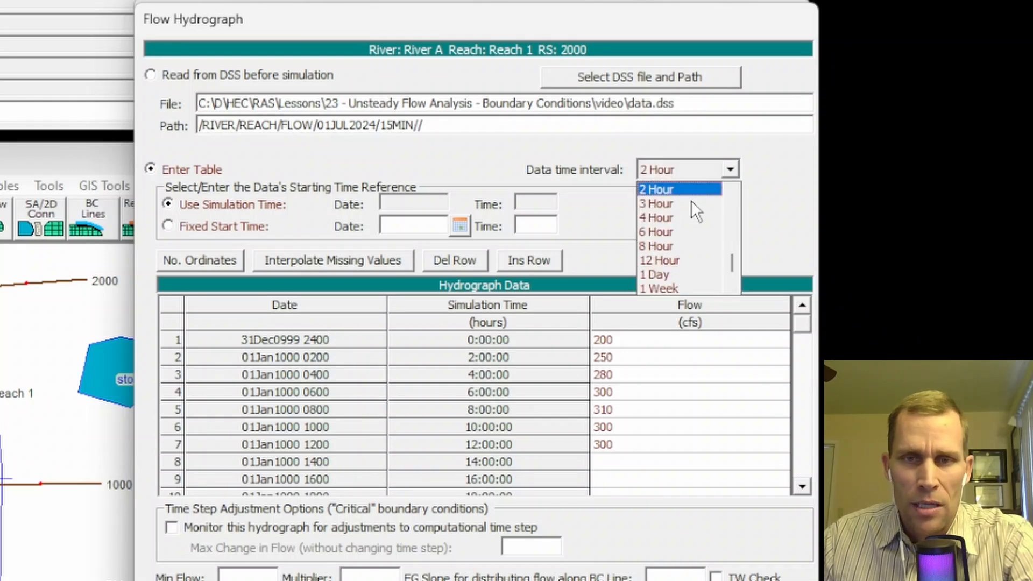
left_click(671, 230)
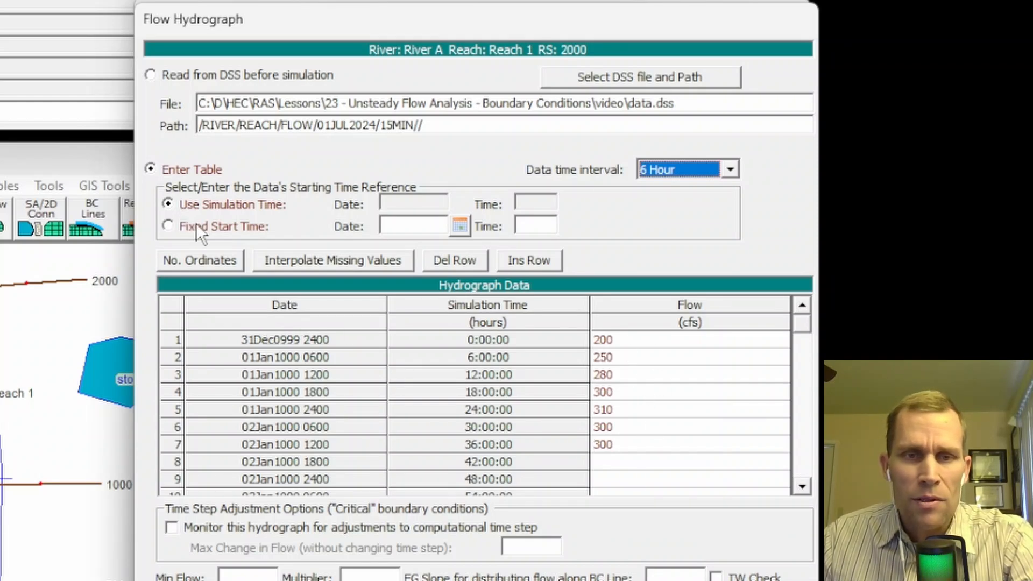
left_click(167, 226)
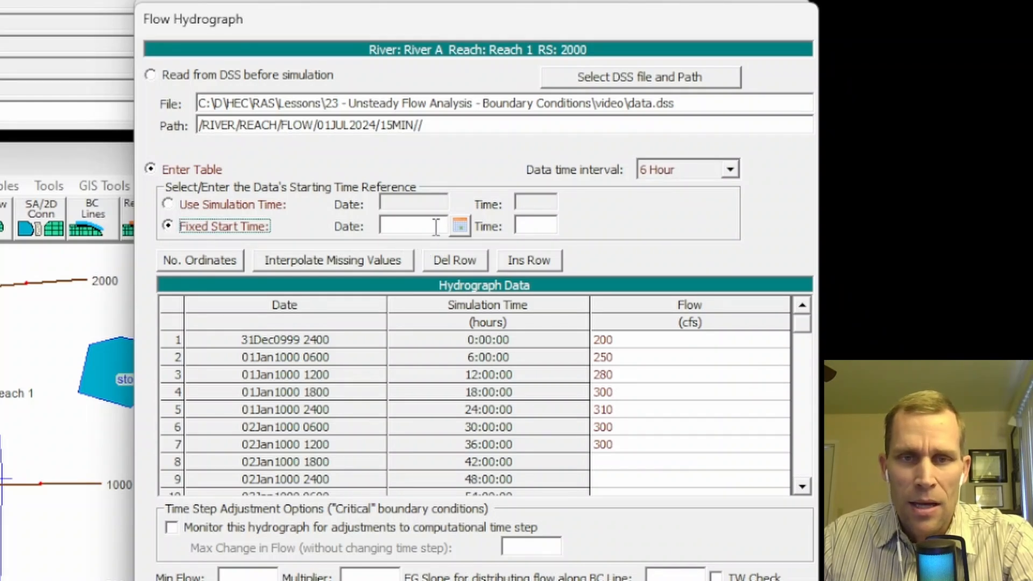
left_click(414, 226)
type("asdfas")
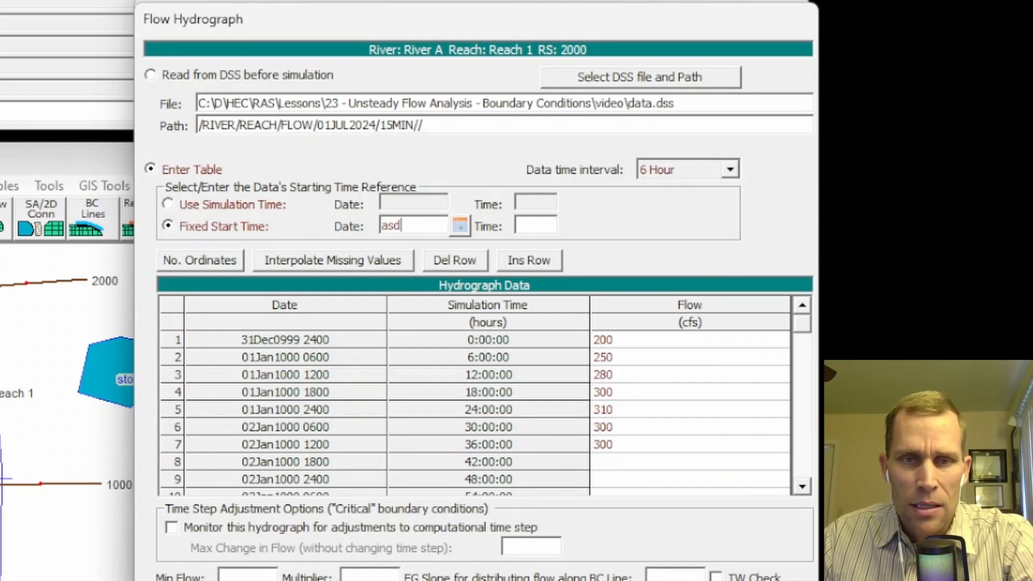
key("BackSpace")
key("BackSpace")
key("BackSpace")
key("BackSpace")
key("BackSpace")
key("BackSpace")
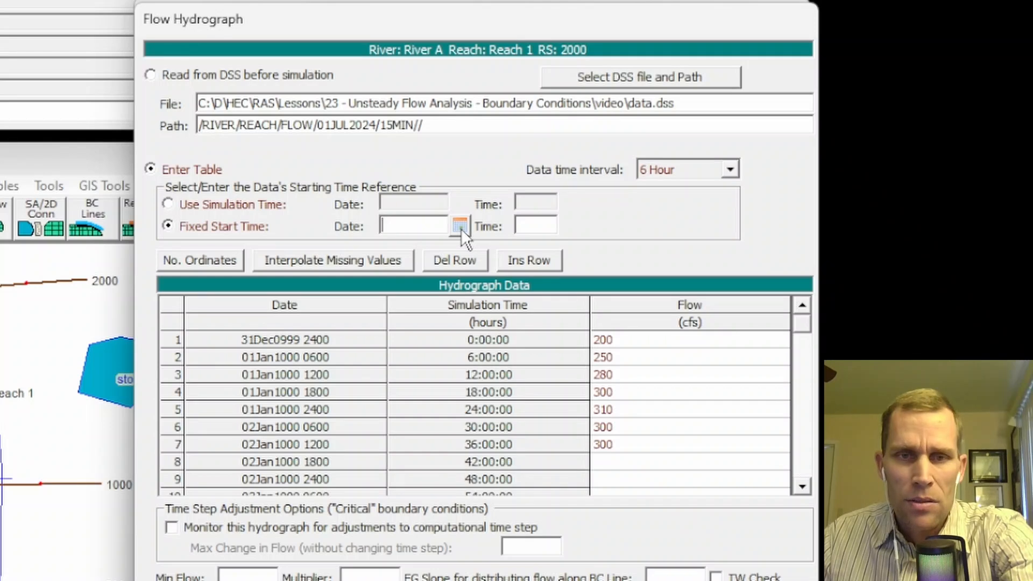
- Set the hydrograph's fixed start to 01JAN2024 using the date selector, with a start time of 12:00
left_click(461, 227)
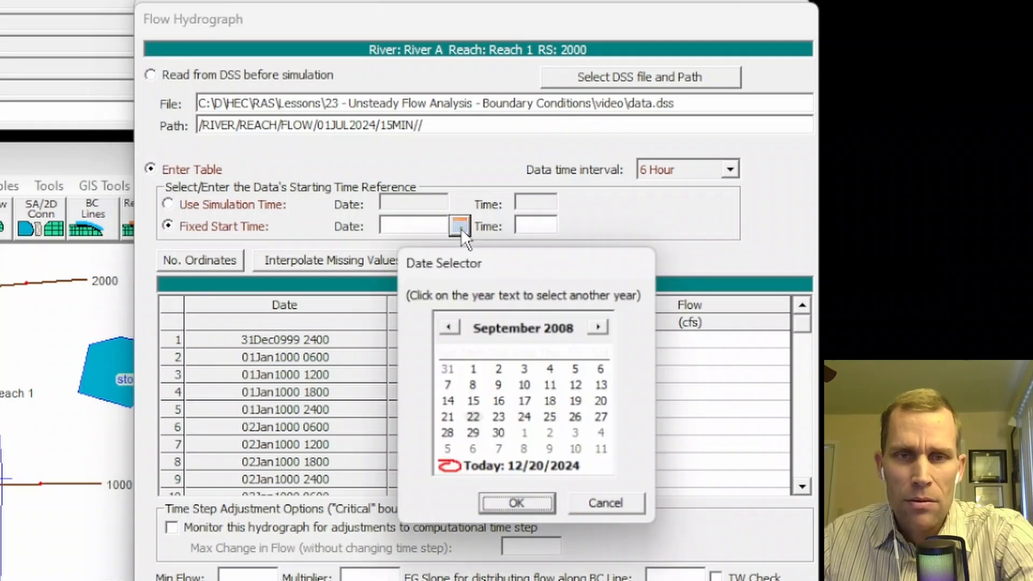
left_click(599, 325)
left_click(568, 327)
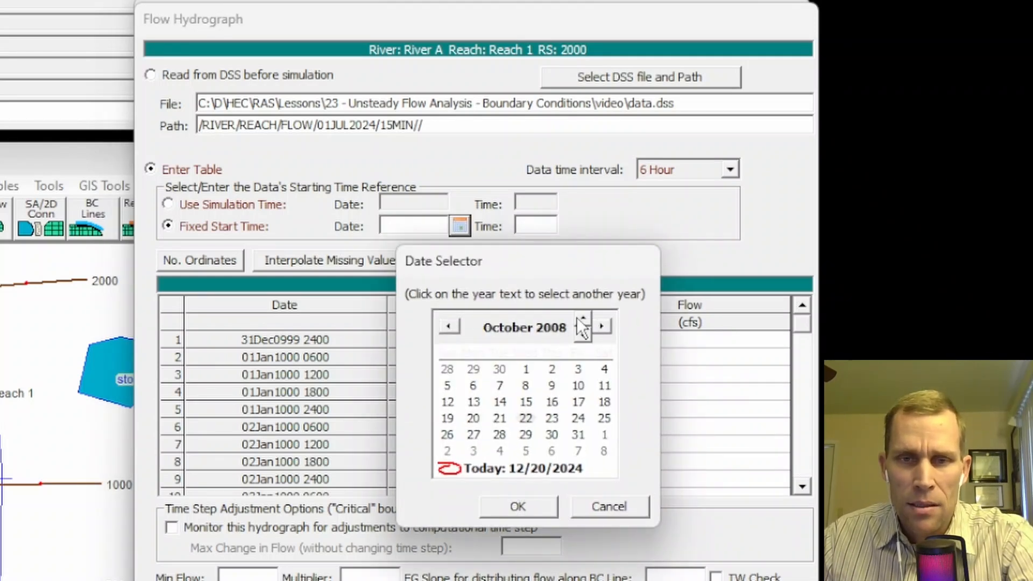
left_click_drag(581, 318, 581, 318)
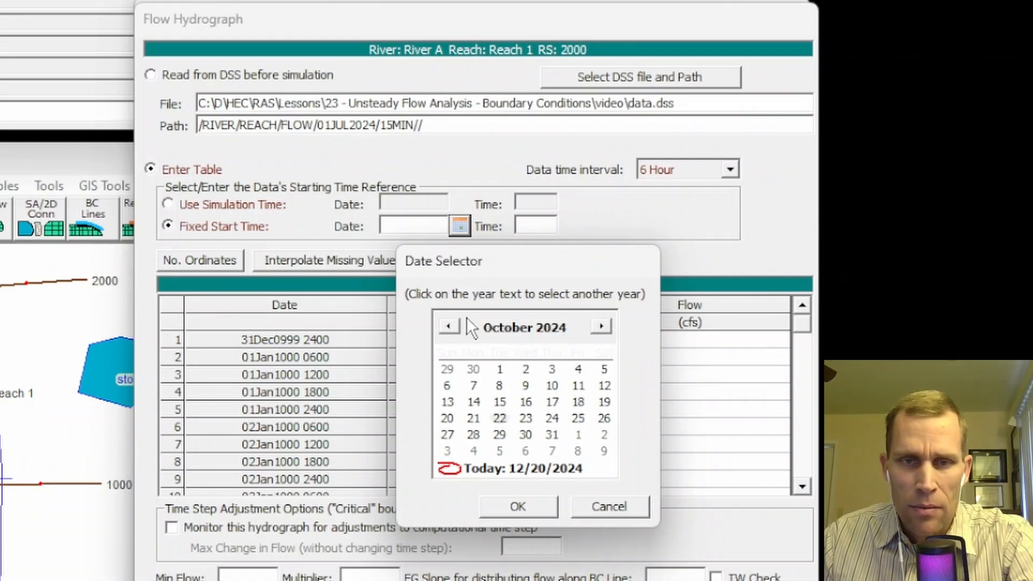
left_click_drag(457, 325, 456, 327)
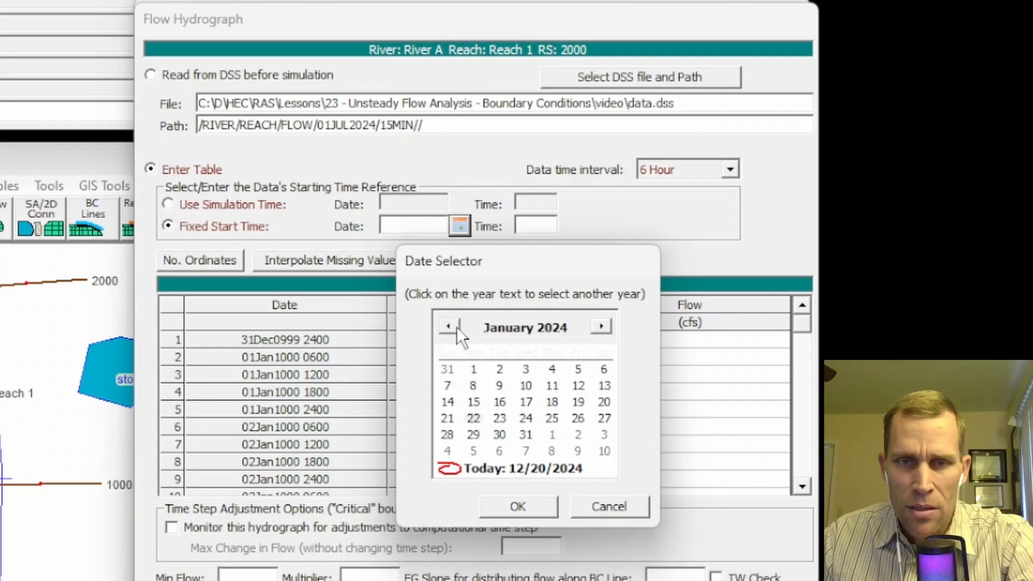
left_click(473, 369)
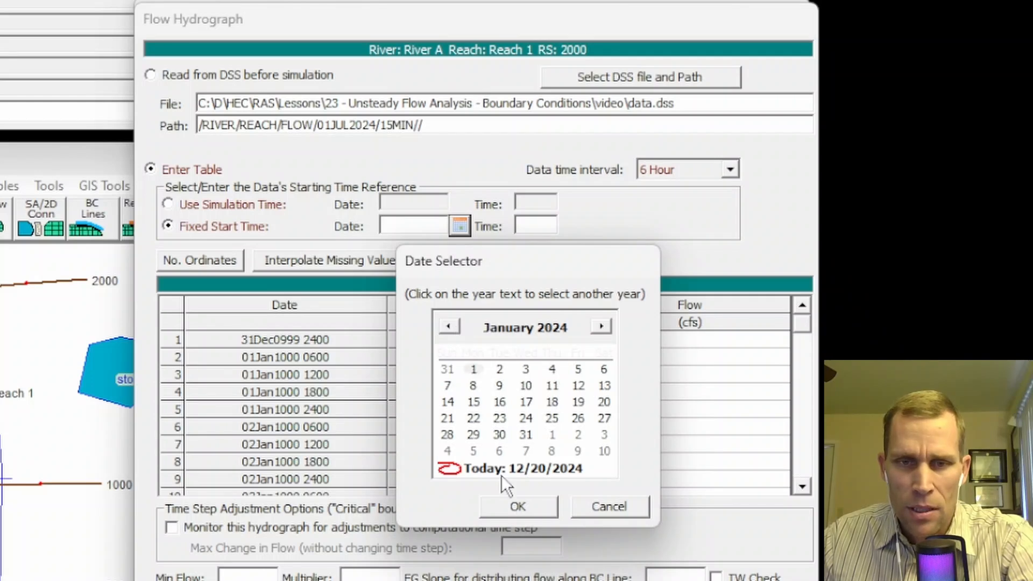
left_click(518, 507)
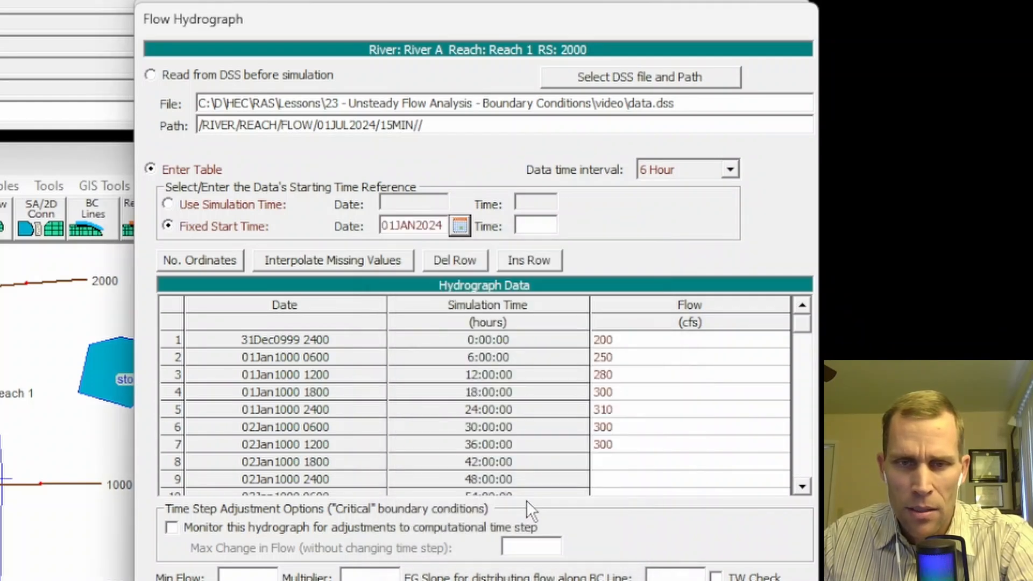
left_click_drag(442, 229, 380, 231)
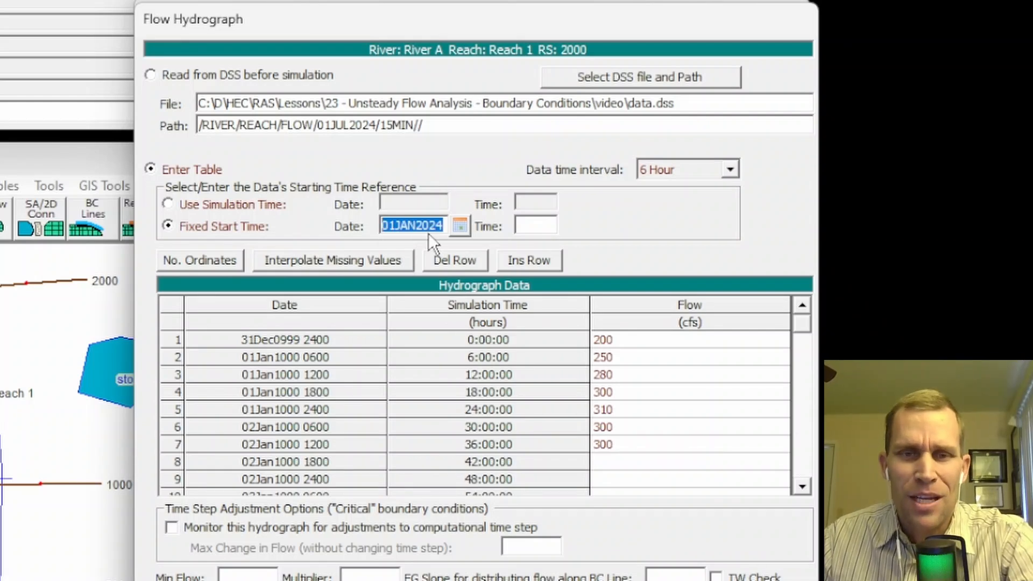
left_click(533, 226)
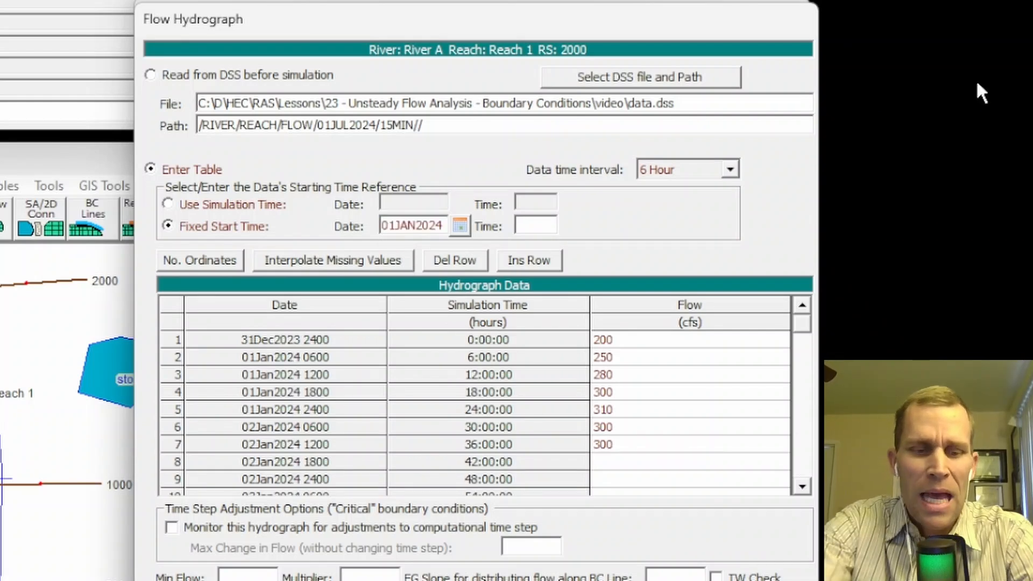
type("12:00")
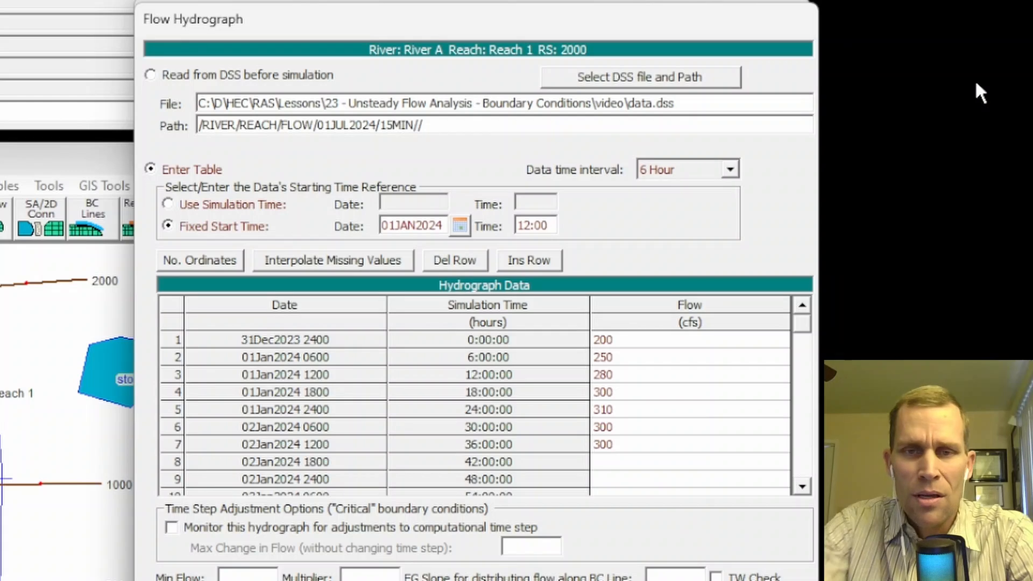
- Set the hydrograph's data time interval to 15 Minute
left_click(729, 169)
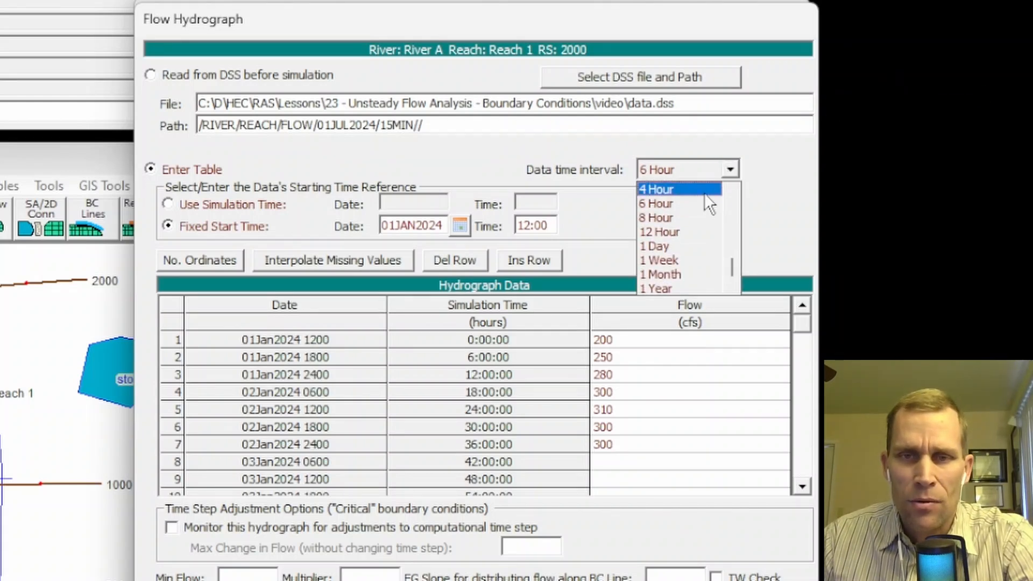
scroll(705, 211, "up", 2)
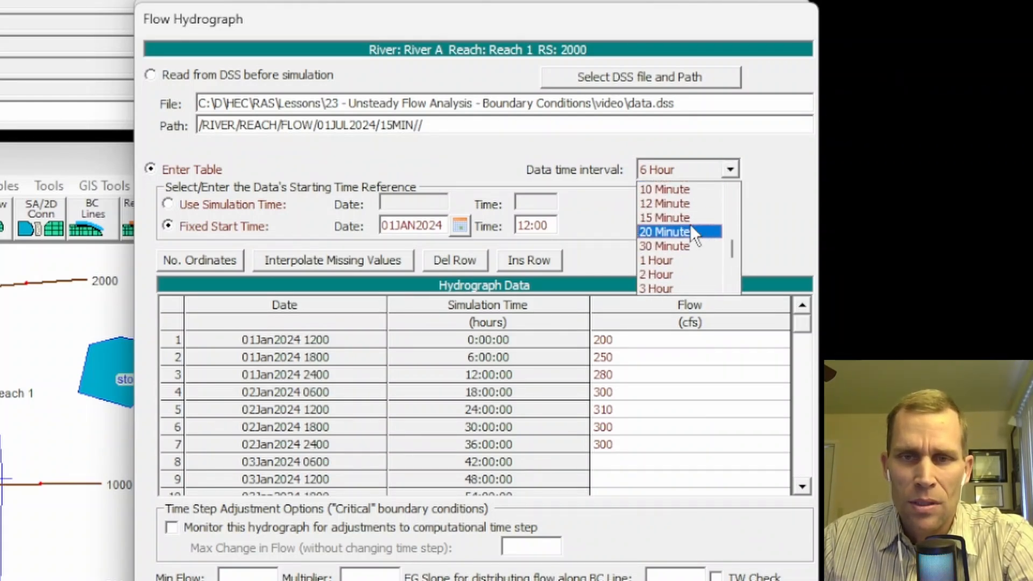
left_click(690, 223)
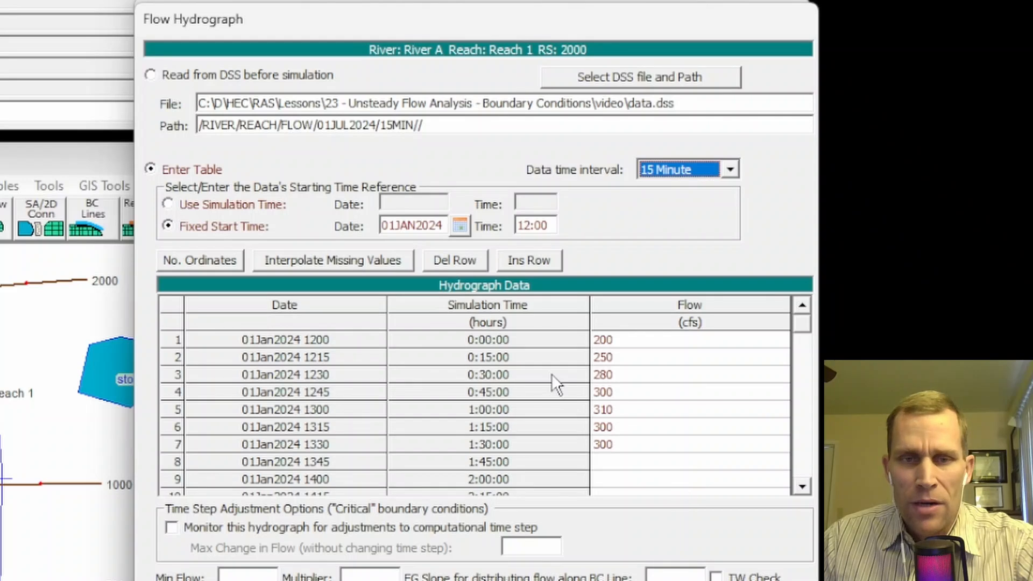
- Try to set the hydrograph table's maximum number of ordinates to 20
left_click(214, 260)
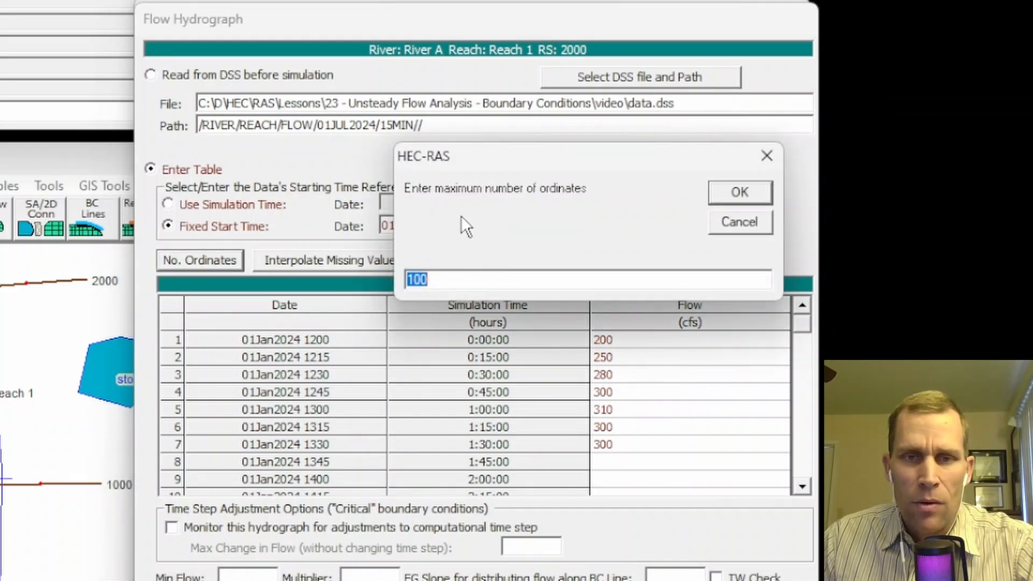
left_click(480, 278)
key("BackSpace")
key("BackSpace")
key("BackSpace")
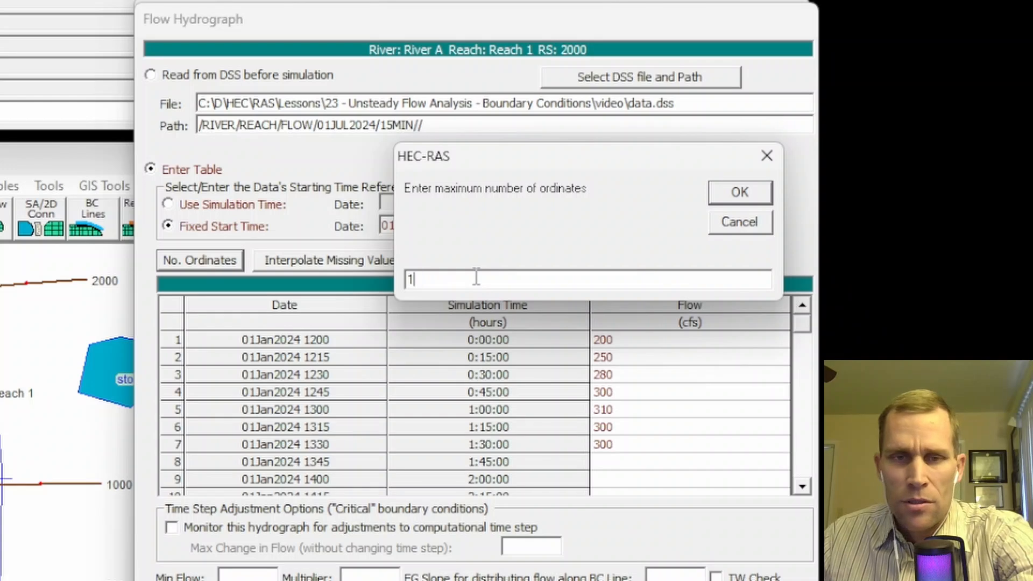
type("20")
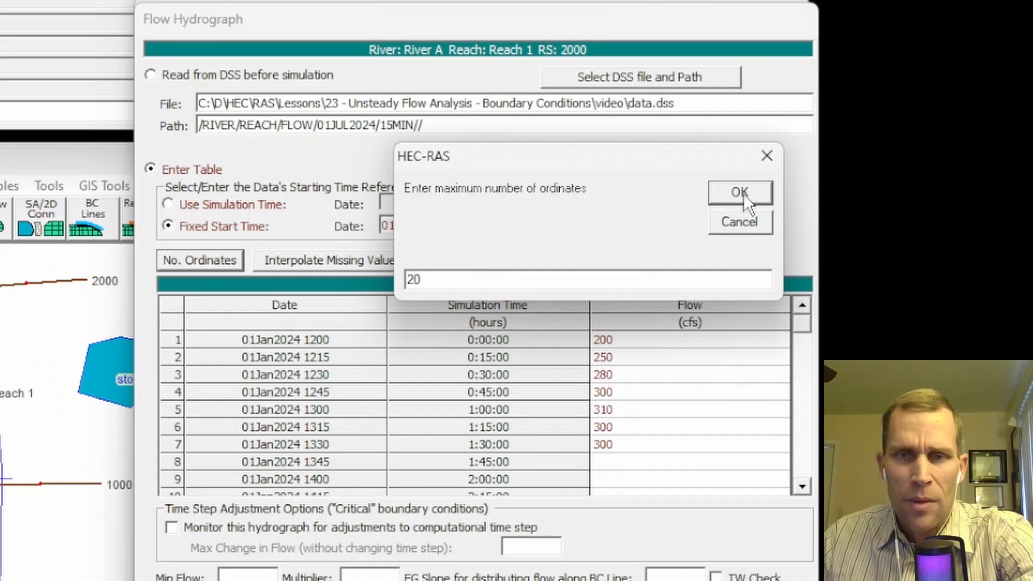
left_click(740, 193)
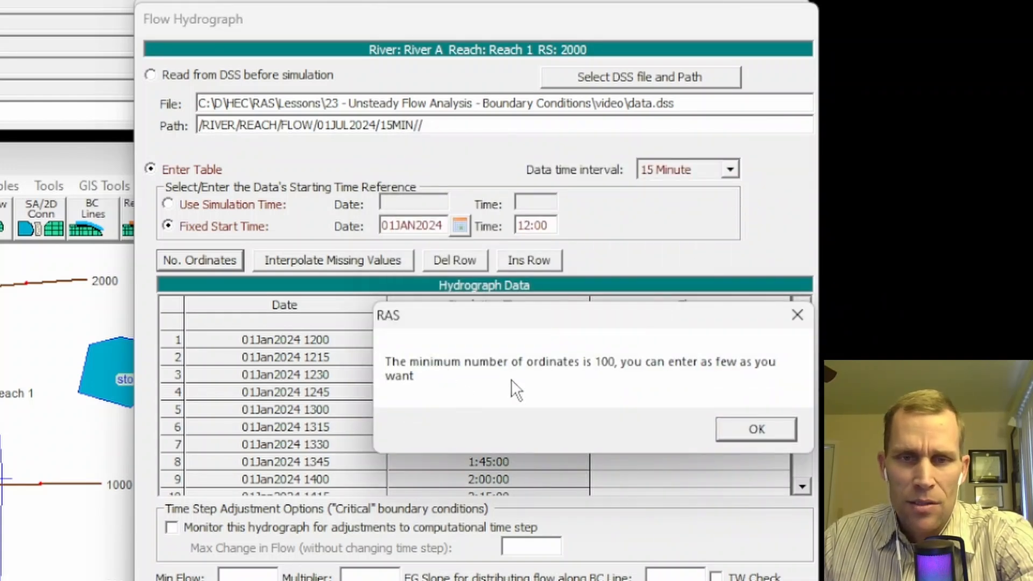
left_click(733, 431)
- Set the maximum number of ordinates to 200 and look through the extended hydrograph table
left_click(215, 264)
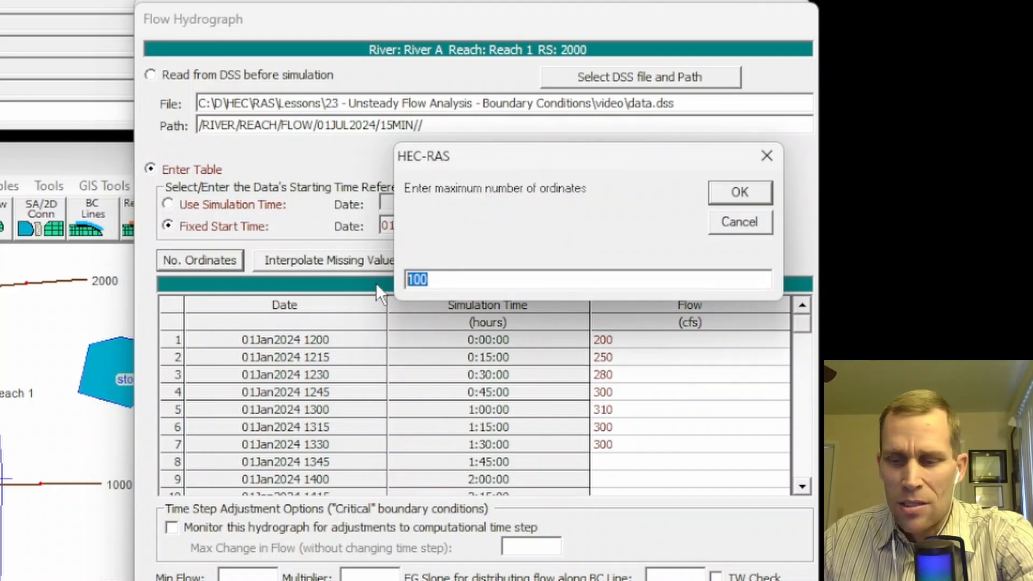
type("200")
left_click(728, 195)
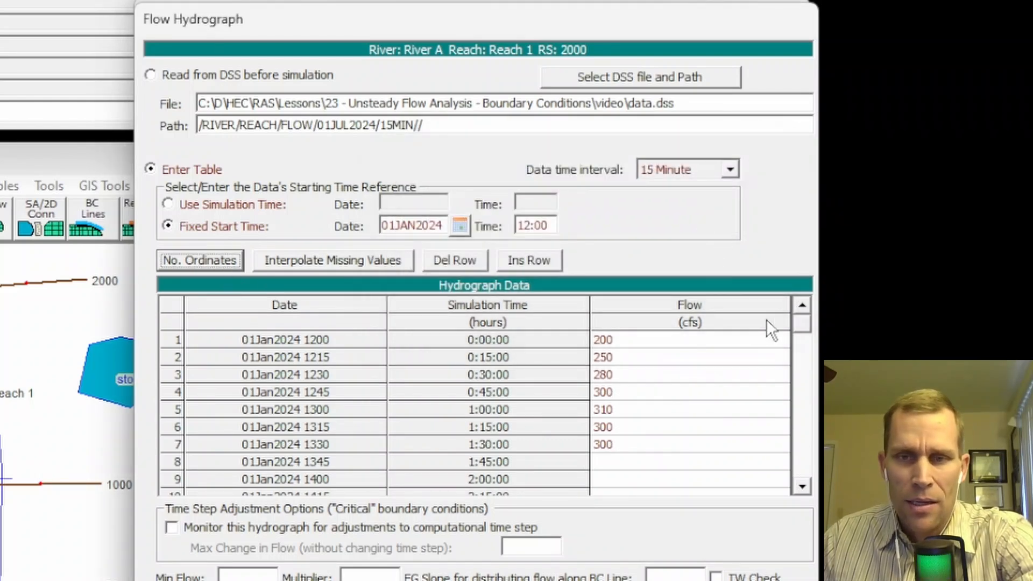
left_click_drag(797, 330, 798, 299)
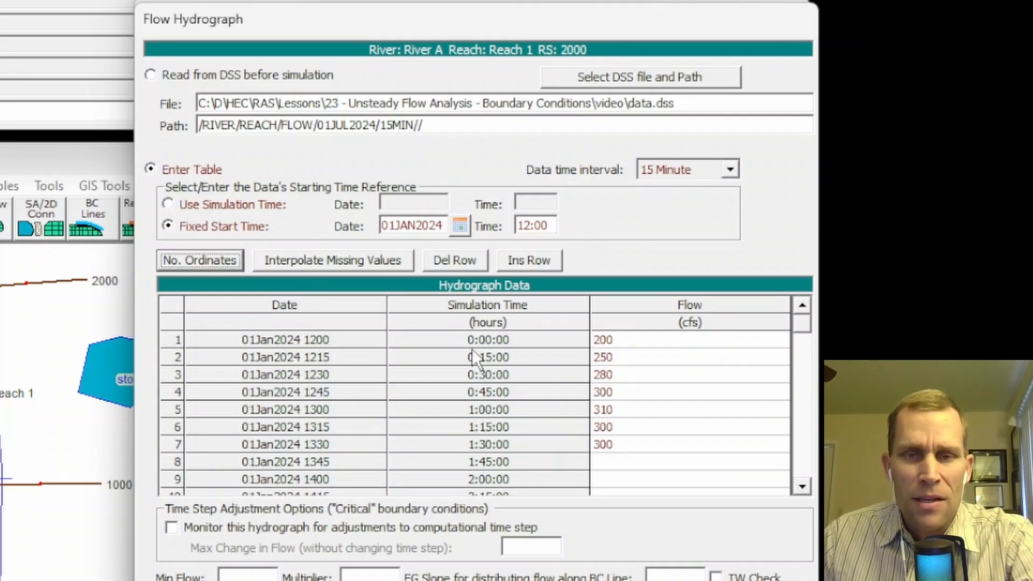
- Clear the flow values in rows 2 through 7 of the hydrograph table, keeping only the first row's flow
left_click(623, 351)
key("Delete")
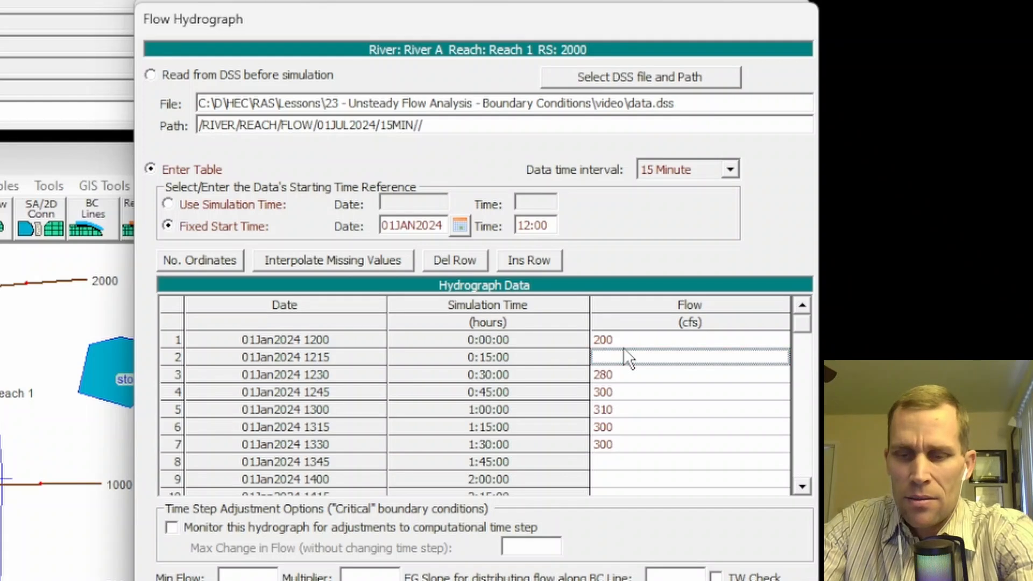
key("Down")
key("Delete")
key("Down")
key("Delete")
key("Down")
key("Delete")
key("Down")
key("Delete")
key("Down")
key("Delete")
key("Up")
key("Up")
key("Up")
key("Up")
key("Up")
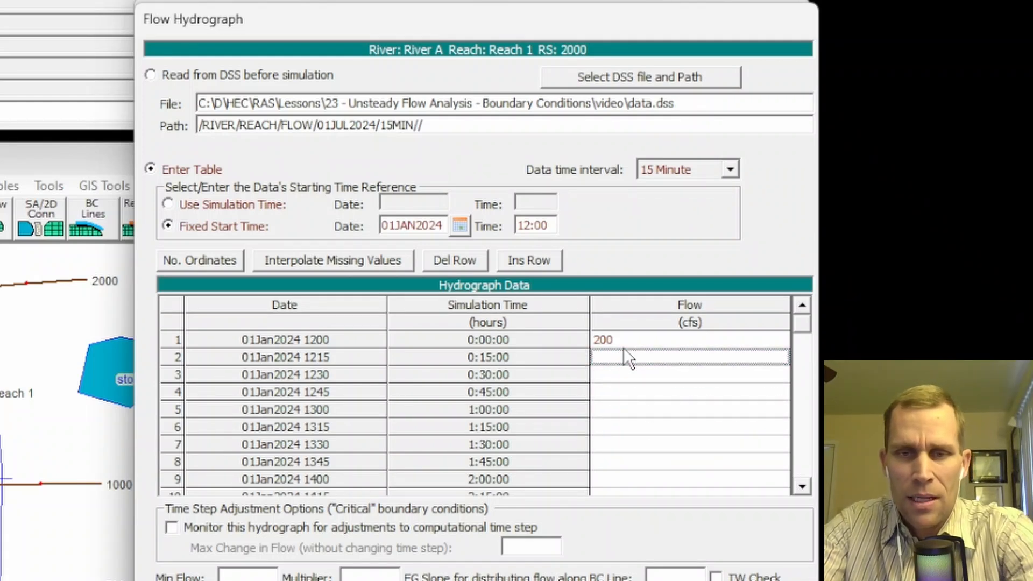
- Enter a flow of 400 cfs at simulation time 0:30:00 and interpolate the missing flow between it and the first row
key("Down")
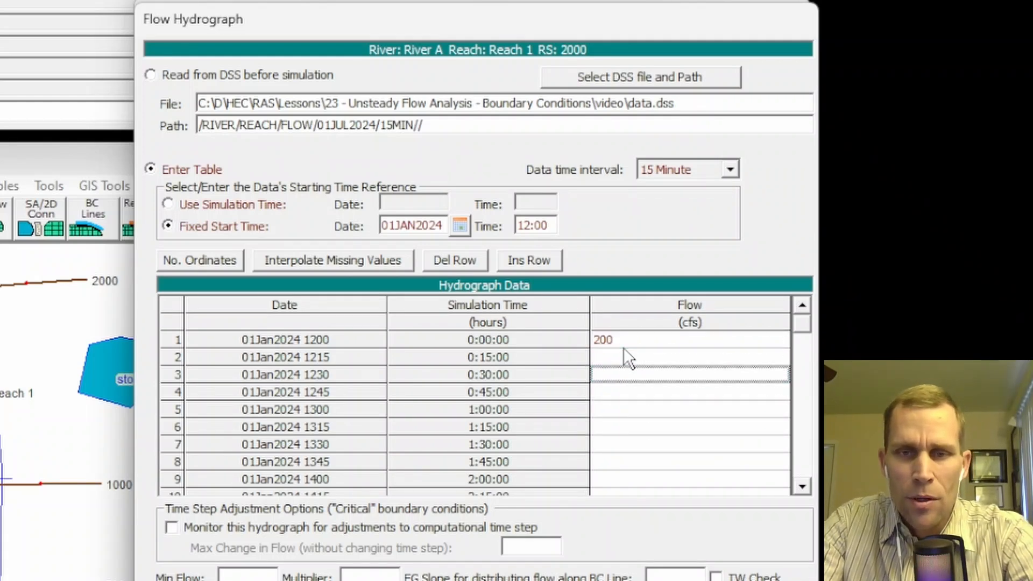
type("400")
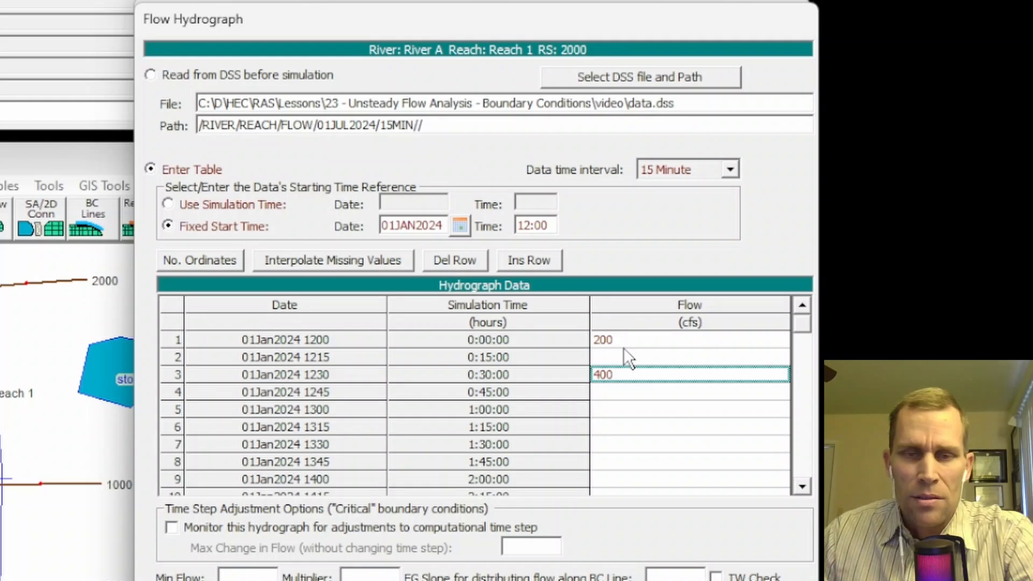
left_click(604, 359)
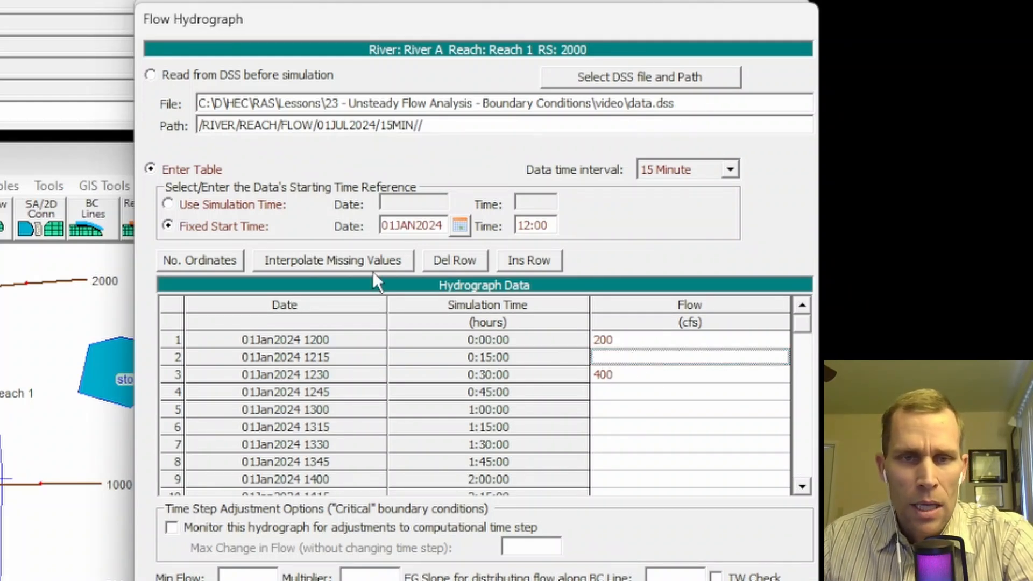
left_click(331, 264)
- Delete row 2 of the hydrograph table and insert a new row in its place with a flow of 300 cfs
left_click(612, 359)
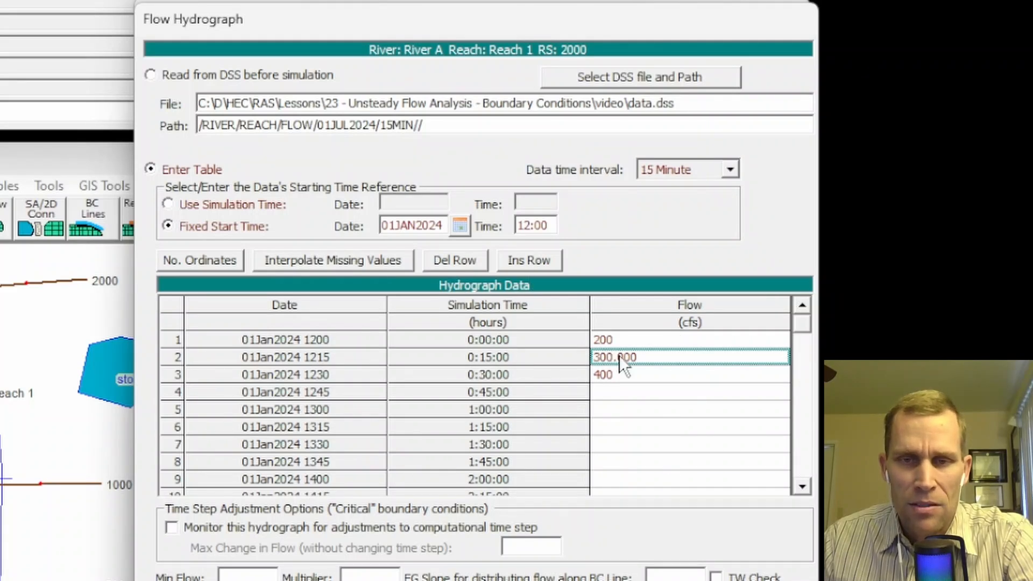
left_click(449, 262)
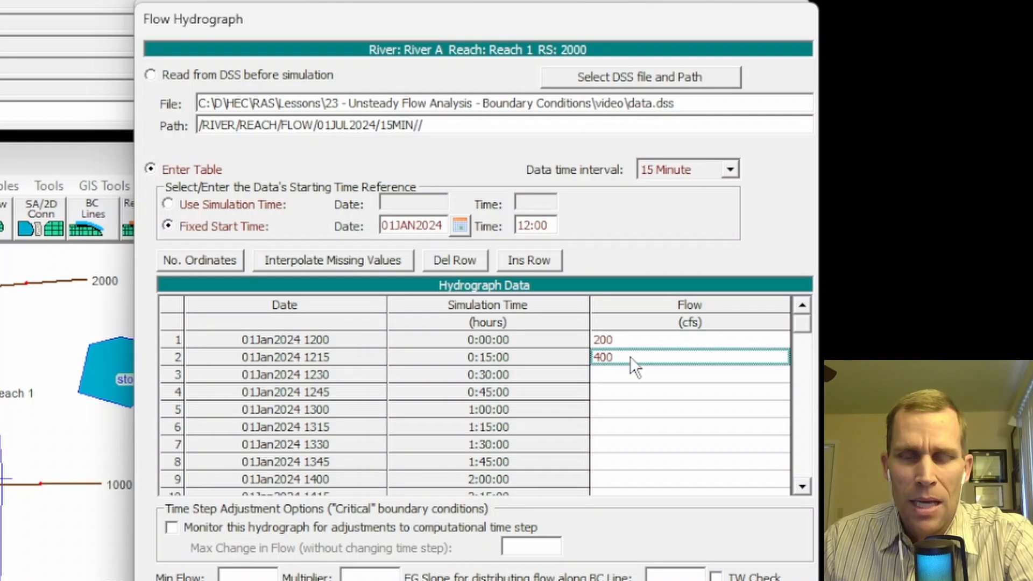
left_click(530, 261)
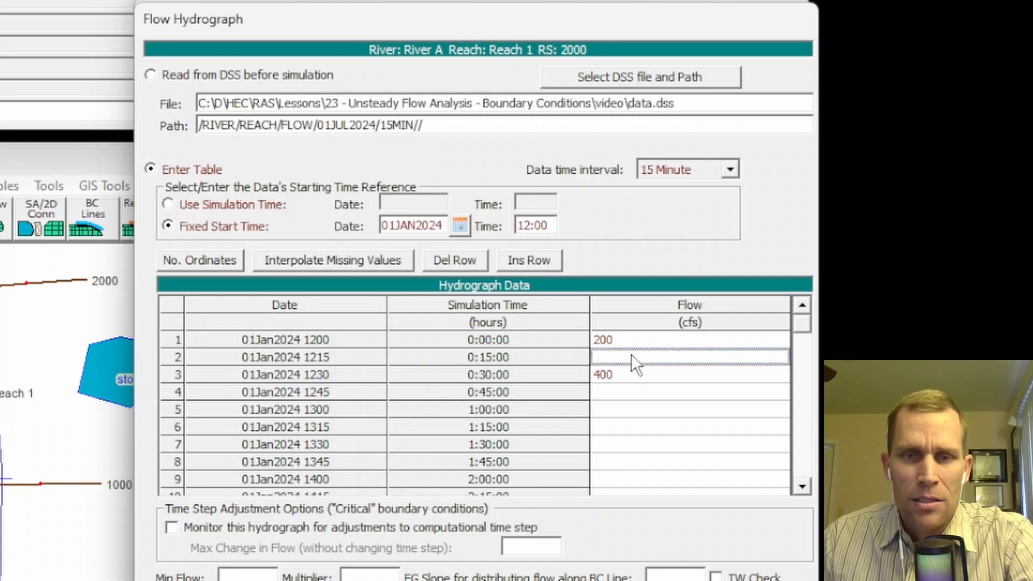
type("300")
left_click(634, 394)
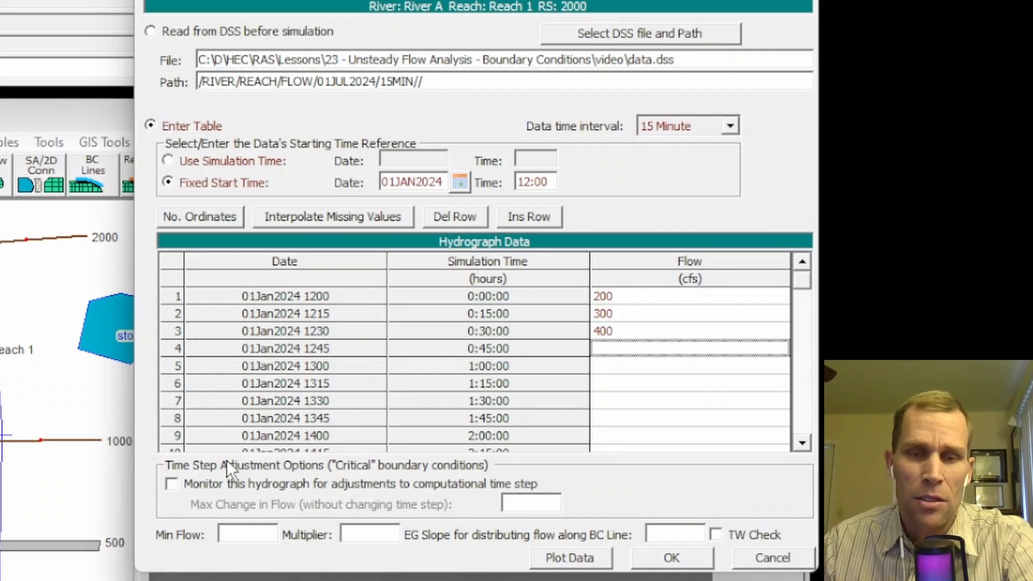
- Enter a flow of 800 cfs at simulation time 0:45:00 in the hydrograph table
left_click(611, 298)
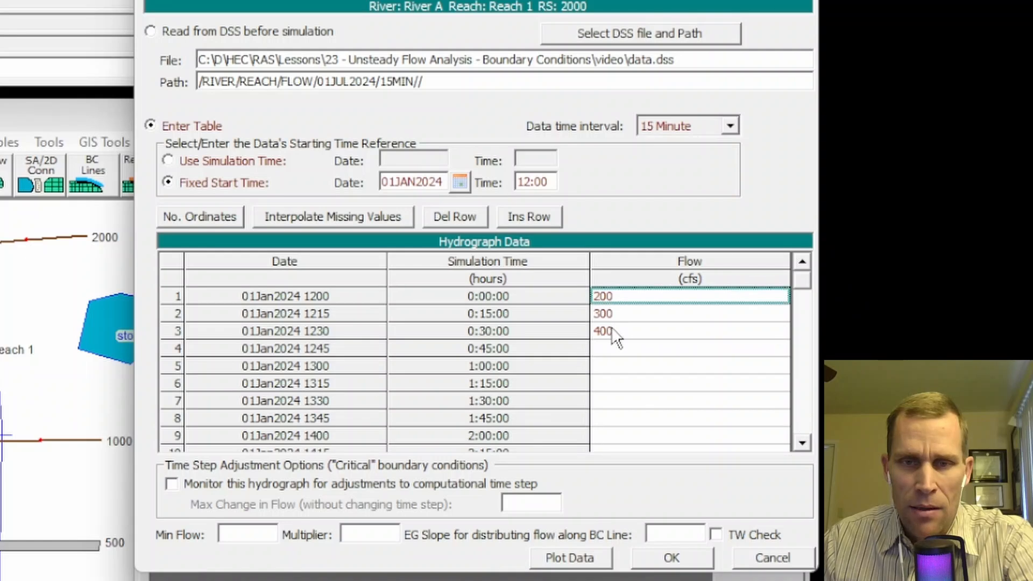
left_click(610, 314)
left_click(621, 329)
left_click(619, 349)
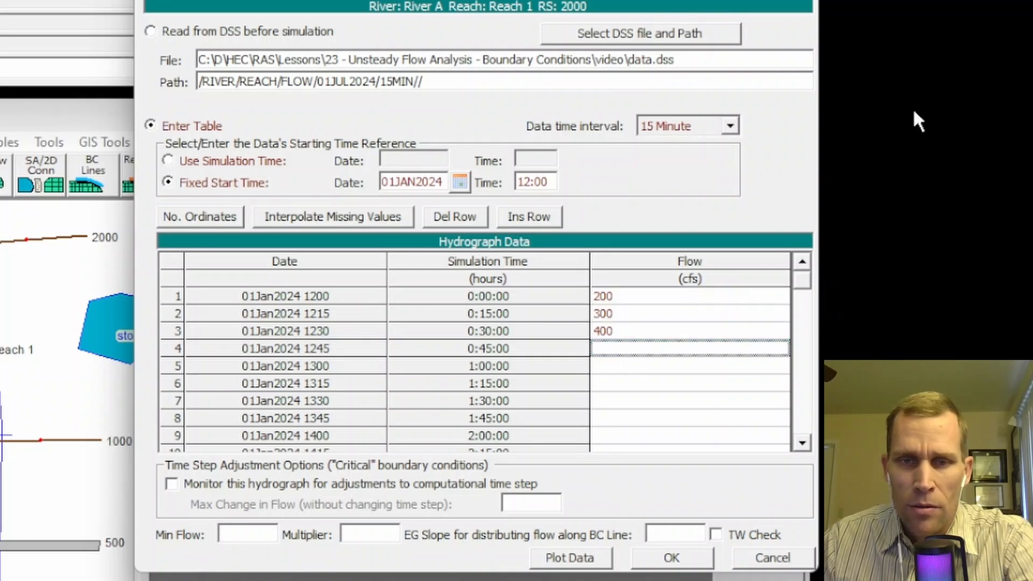
type("800")
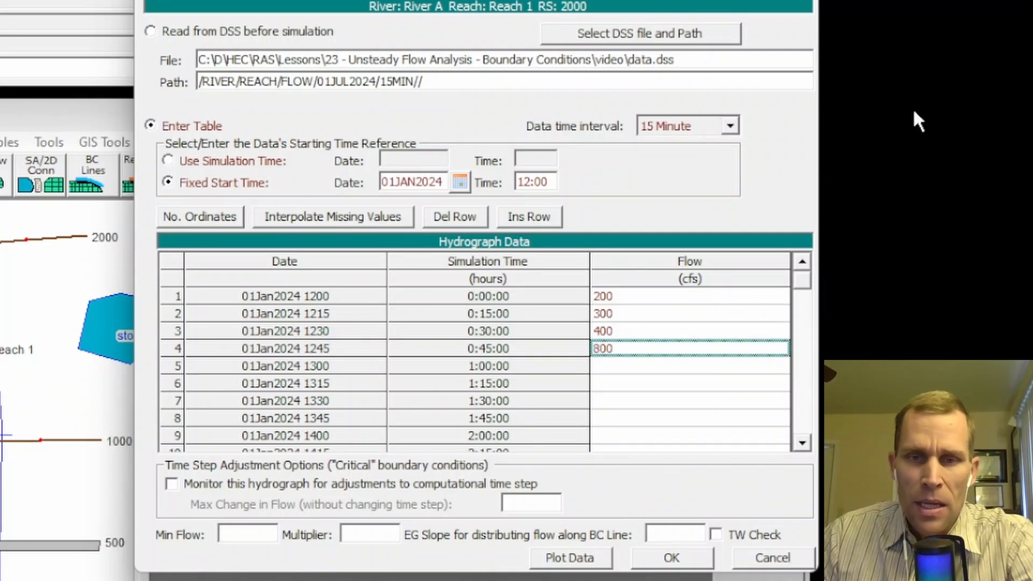
- Enable monitoring of the hydrograph for computational time step adjustments, with a maximum change in flow of 300
left_click(170, 486)
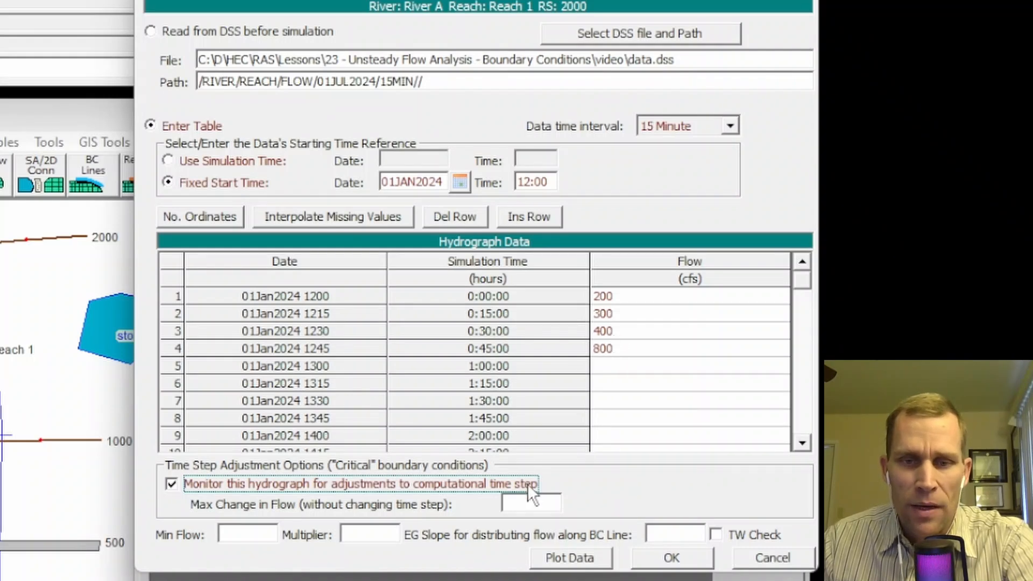
key("Tab")
type("300")
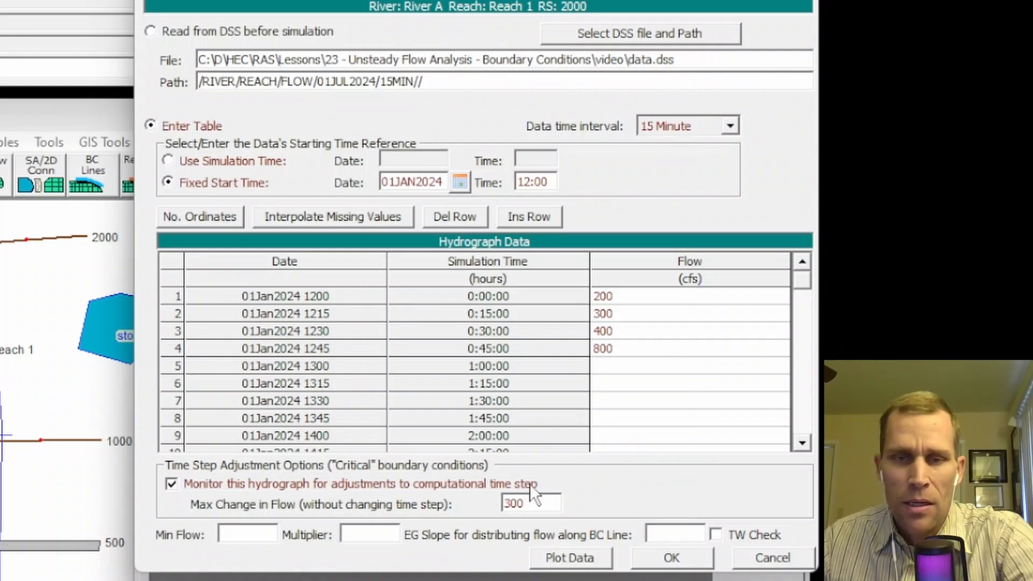
left_click_drag(610, 295, 615, 331)
left_click(617, 330)
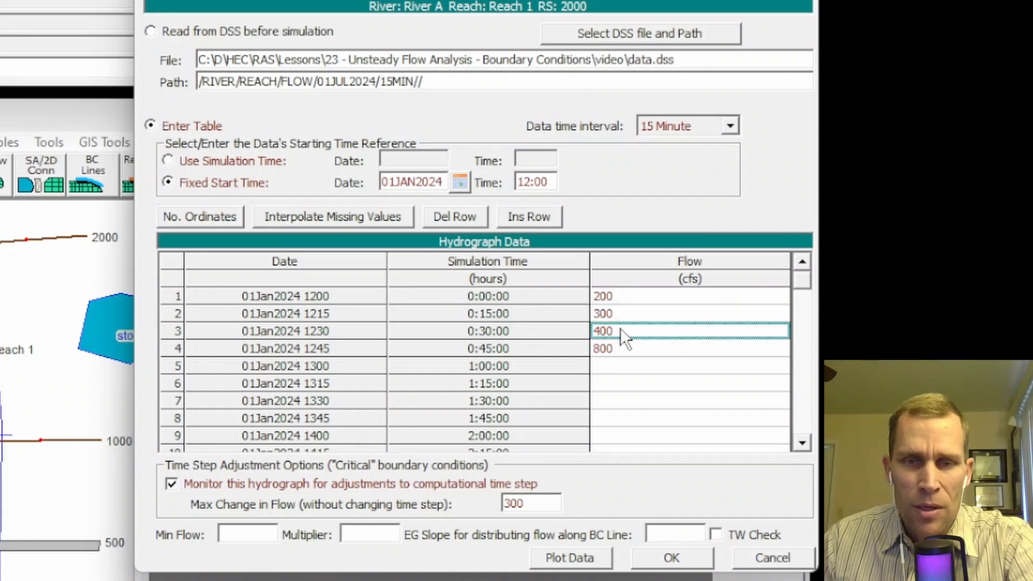
left_click_drag(622, 327, 622, 341)
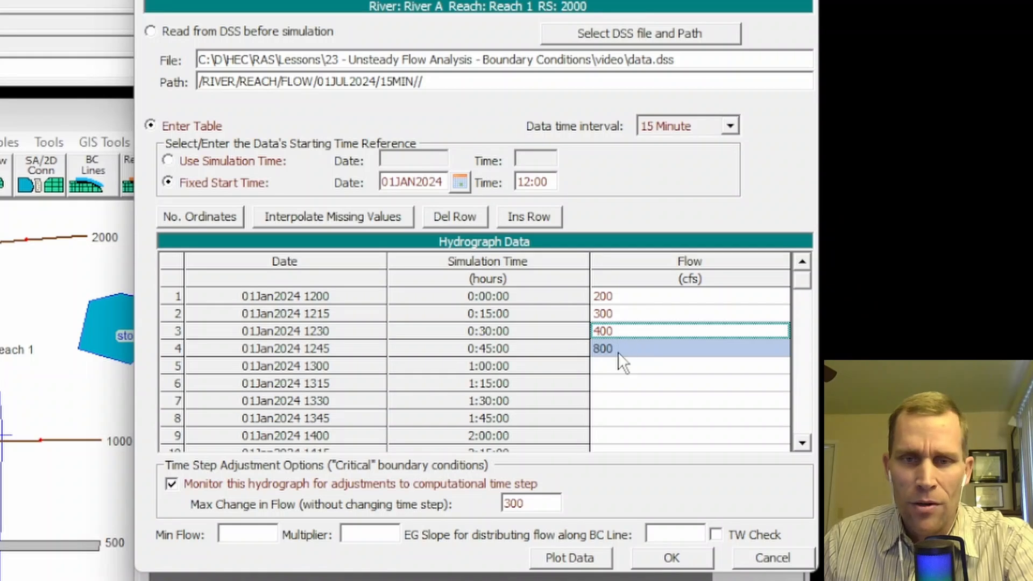
left_click(501, 506)
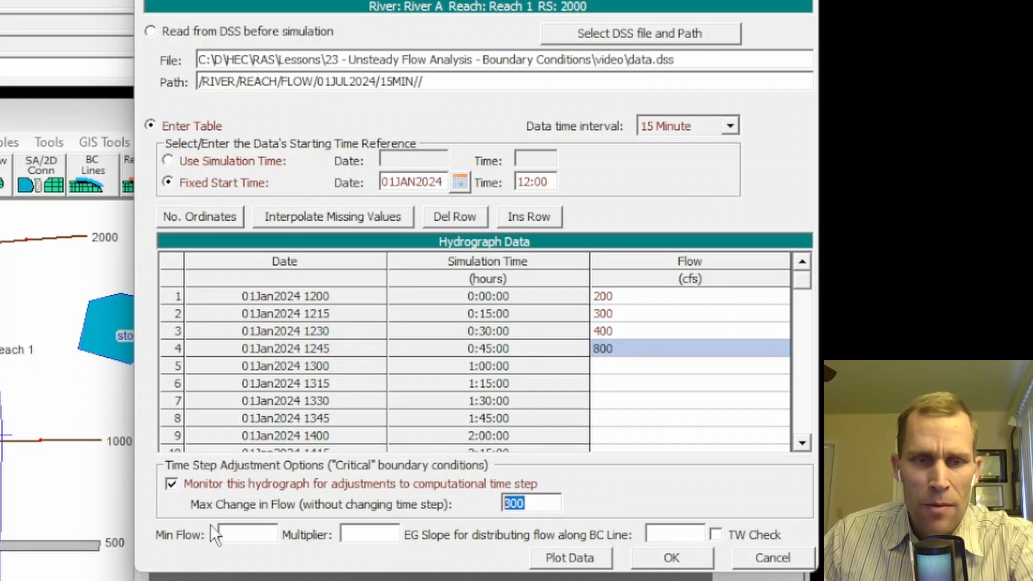
- Set the hydrograph's minimum flow to 250 and compare it with the first row's flow
left_click(245, 533)
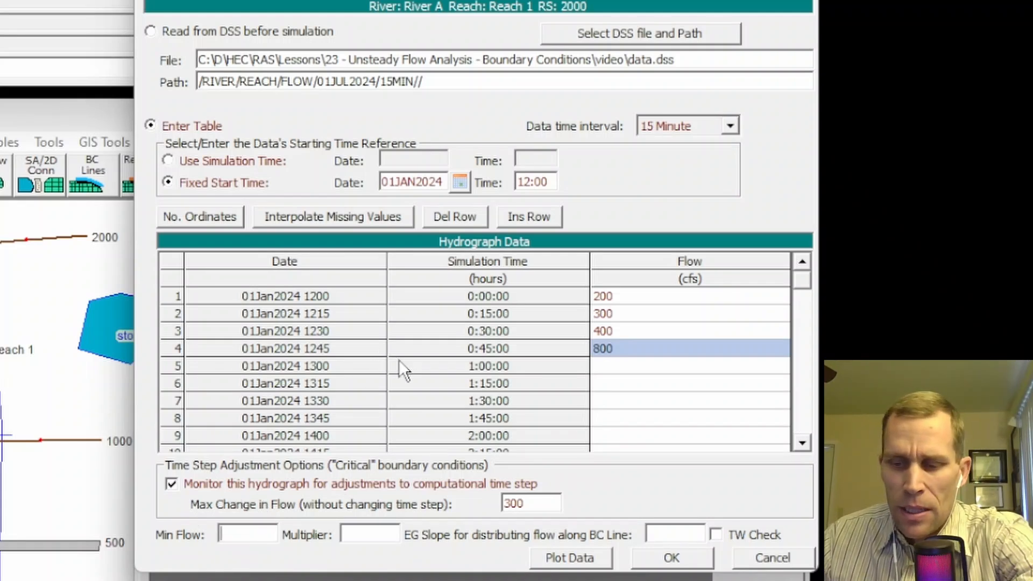
type("250")
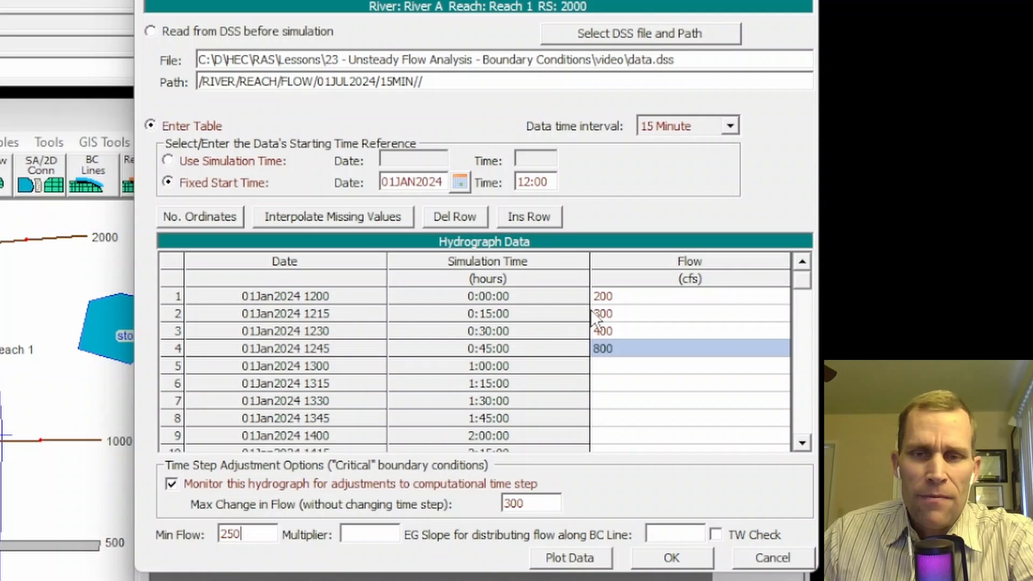
left_click(611, 298)
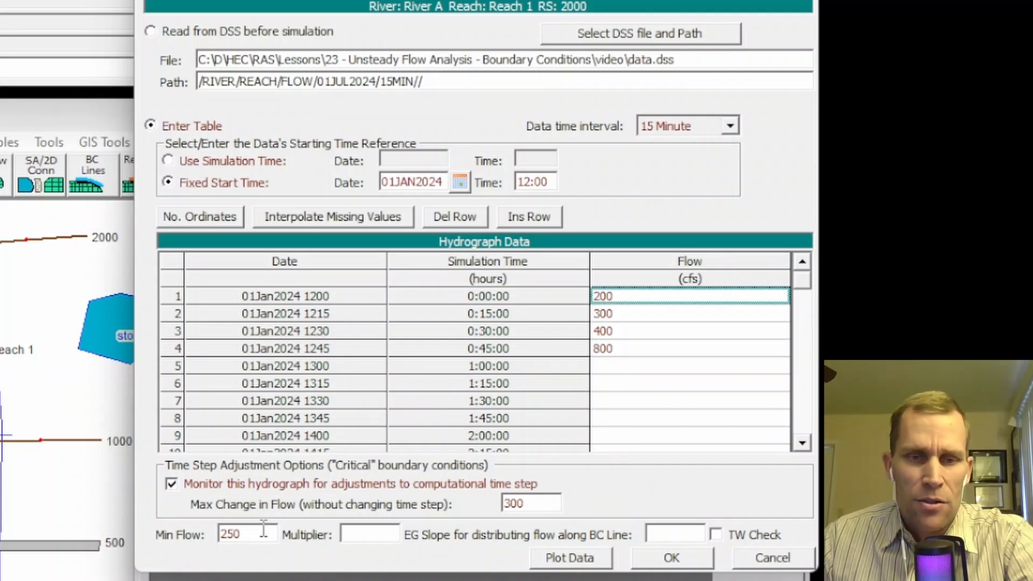
left_click_drag(263, 533, 190, 544)
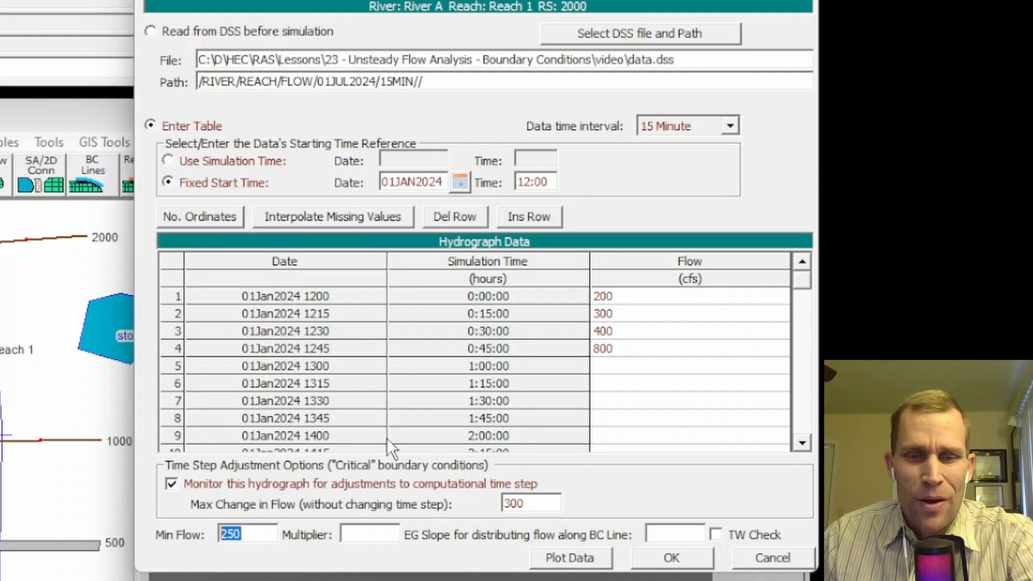
- Try flow multipliers of 2 and 1 for the hydrograph, and clear the multiplier
left_click(378, 534)
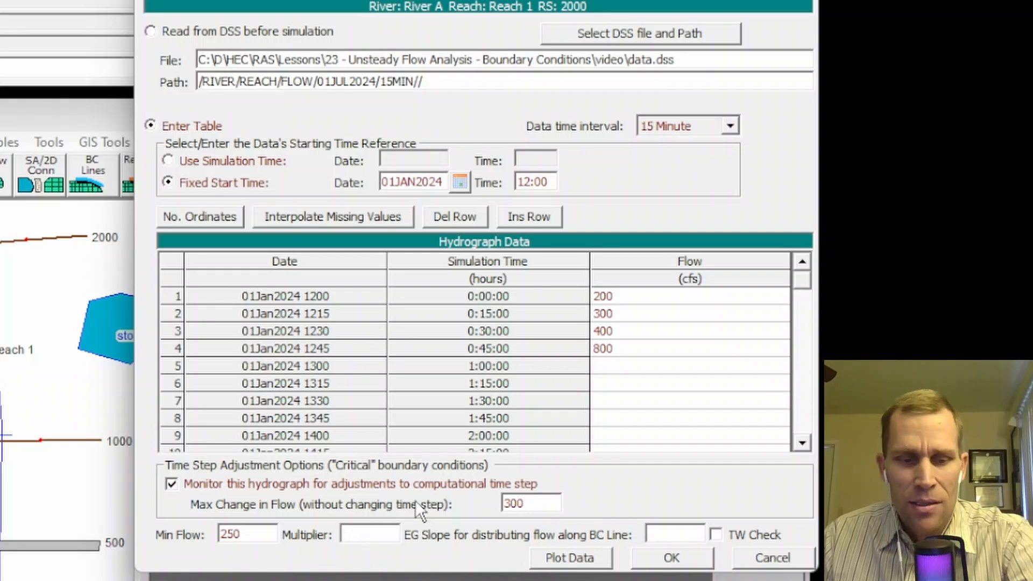
type("2")
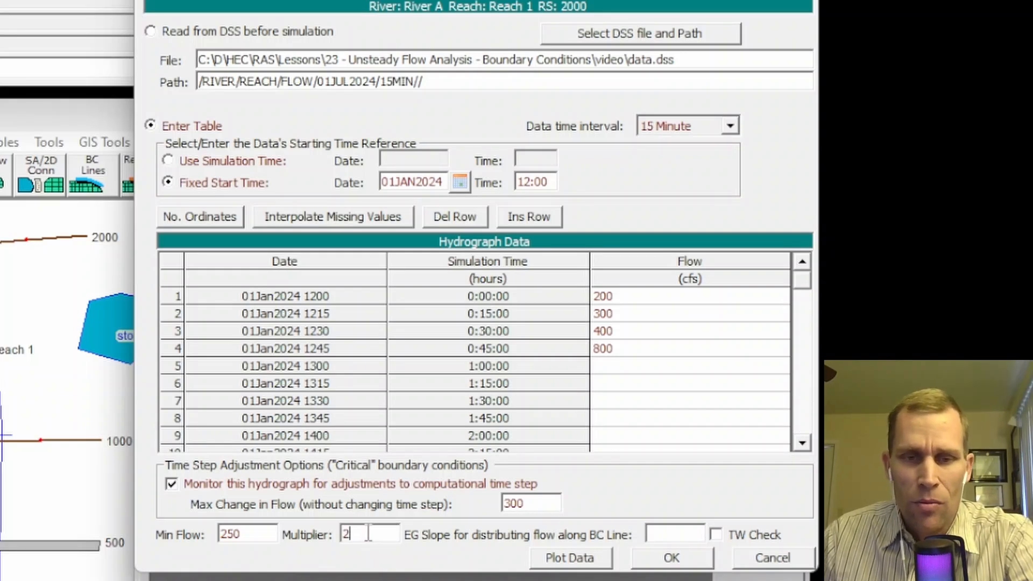
left_click_drag(368, 533, 318, 533)
type("1")
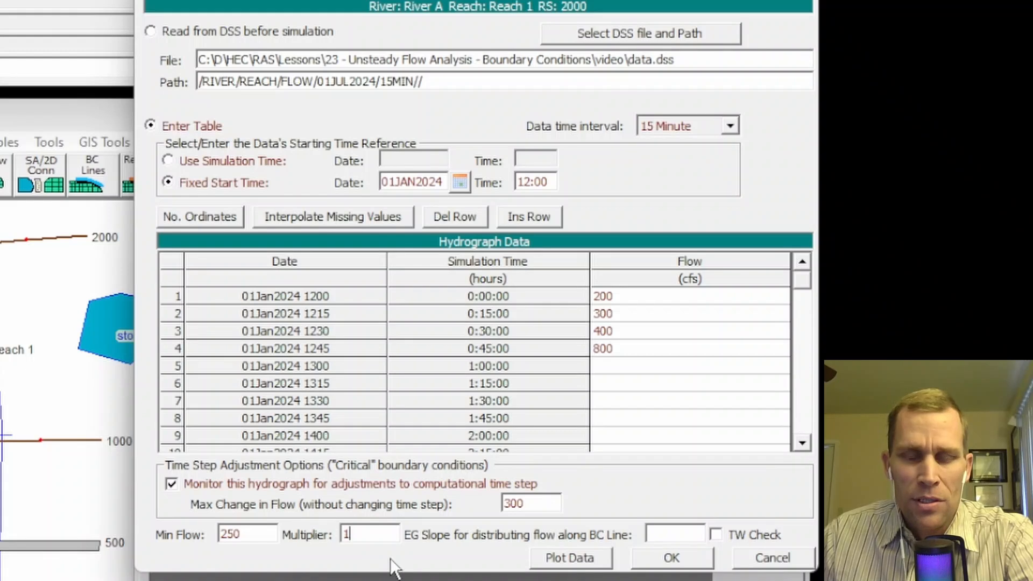
key("BackSpace")
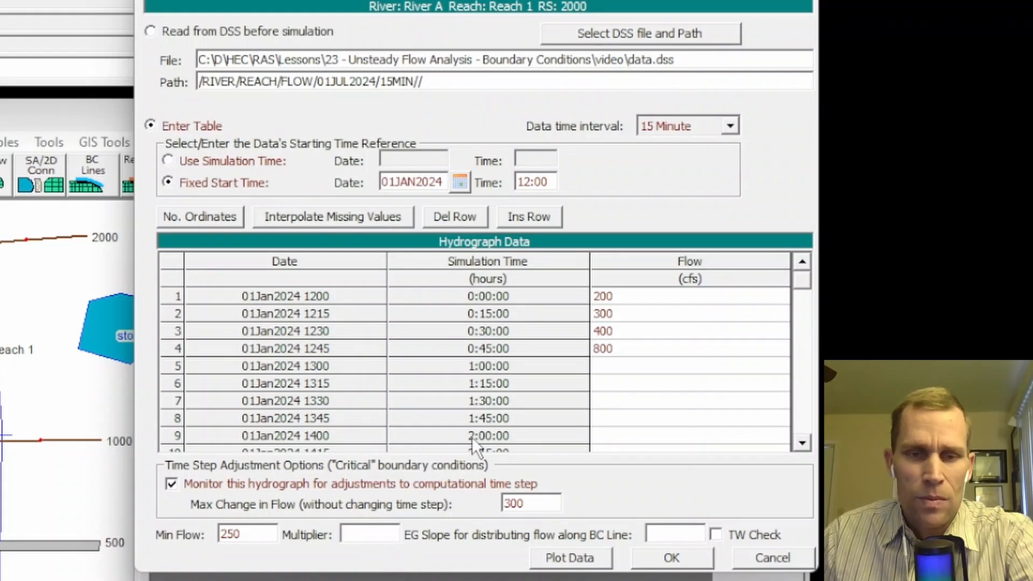
- Accept the flow hydrograph settings, and reopen the river station 2000 boundary condition from its table row to check them
left_click_drag(621, 296, 617, 348)
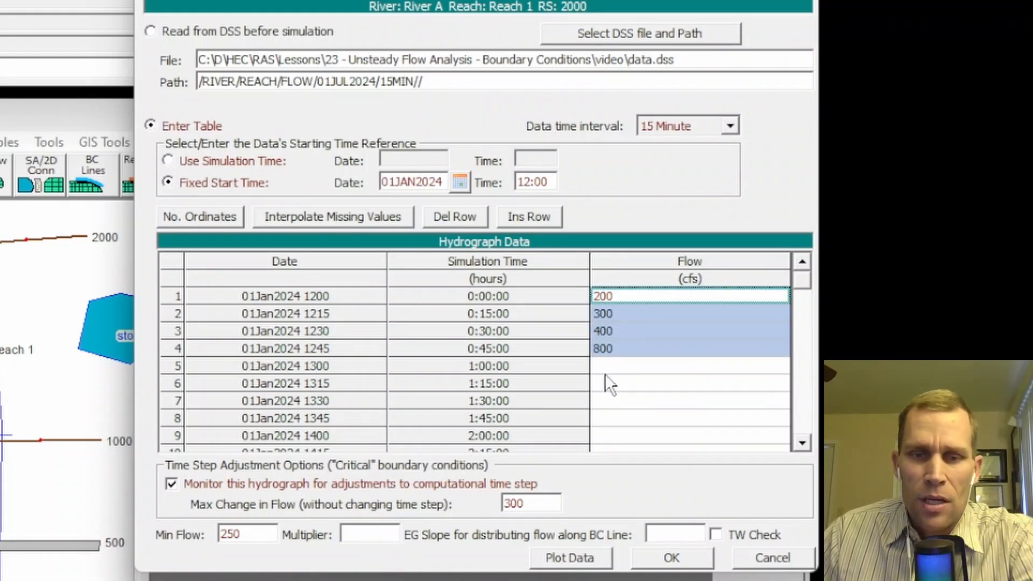
left_click(669, 557)
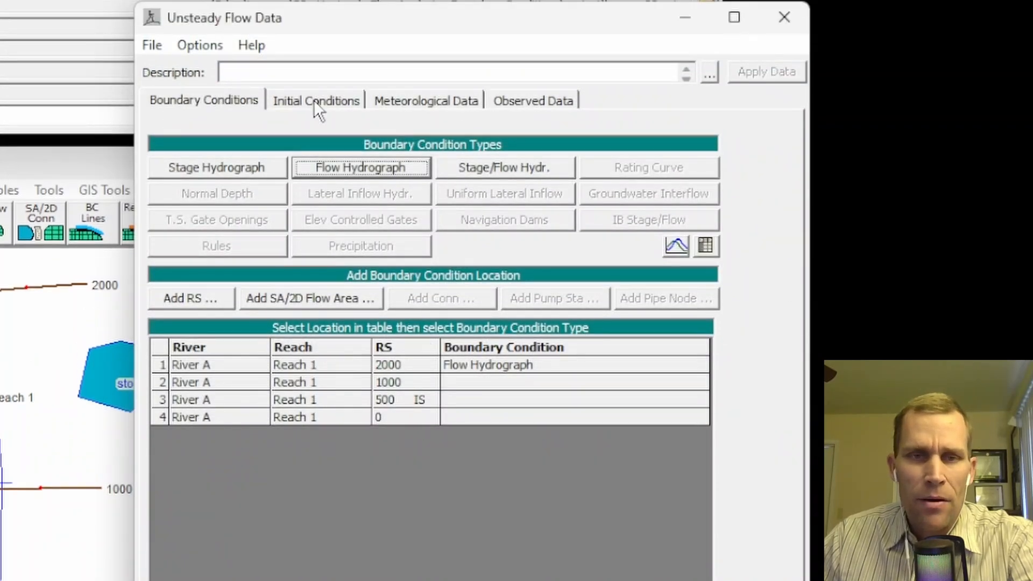
left_click(195, 96)
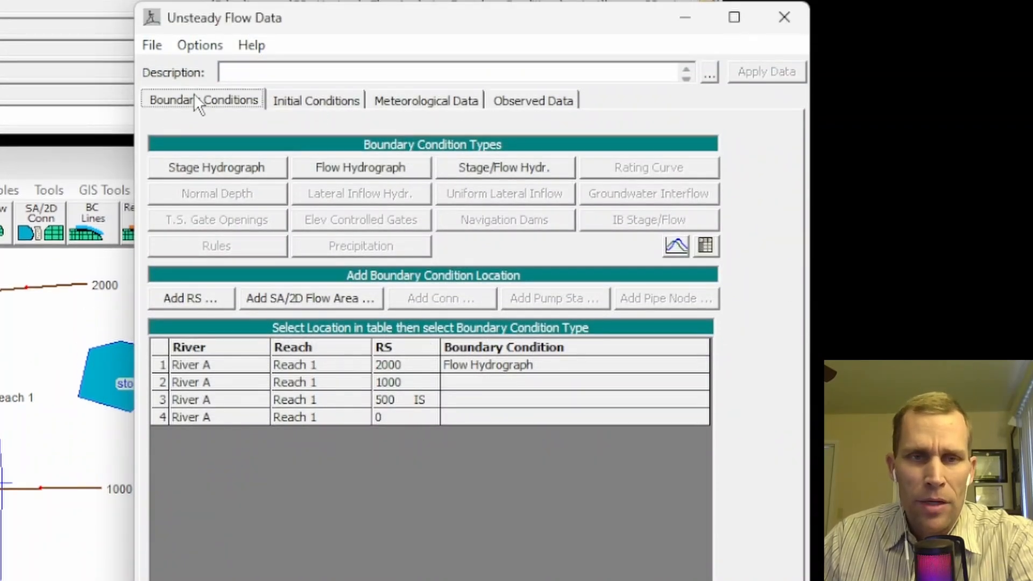
left_click(472, 365)
double_click(473, 366)
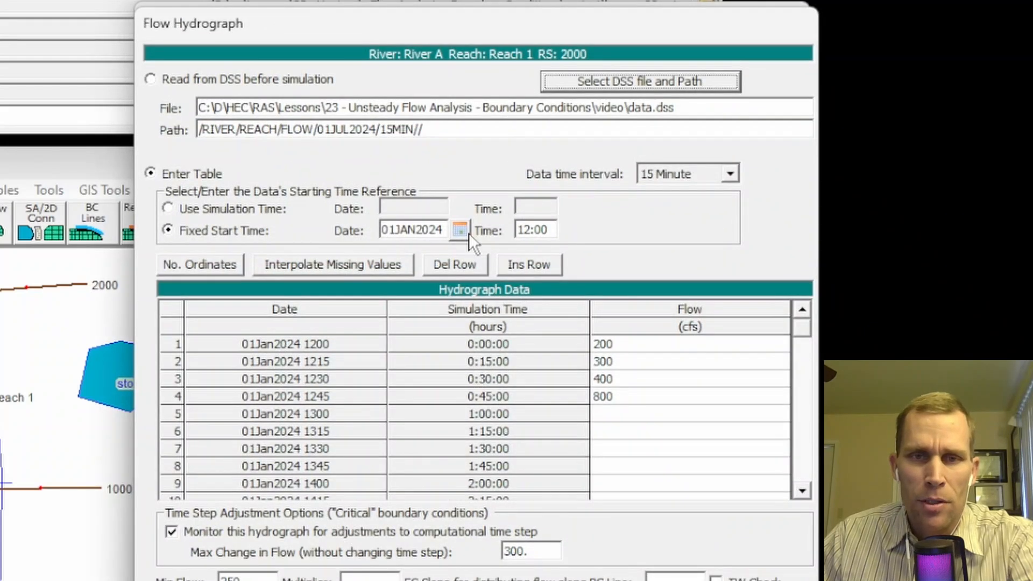
left_click(678, 580)
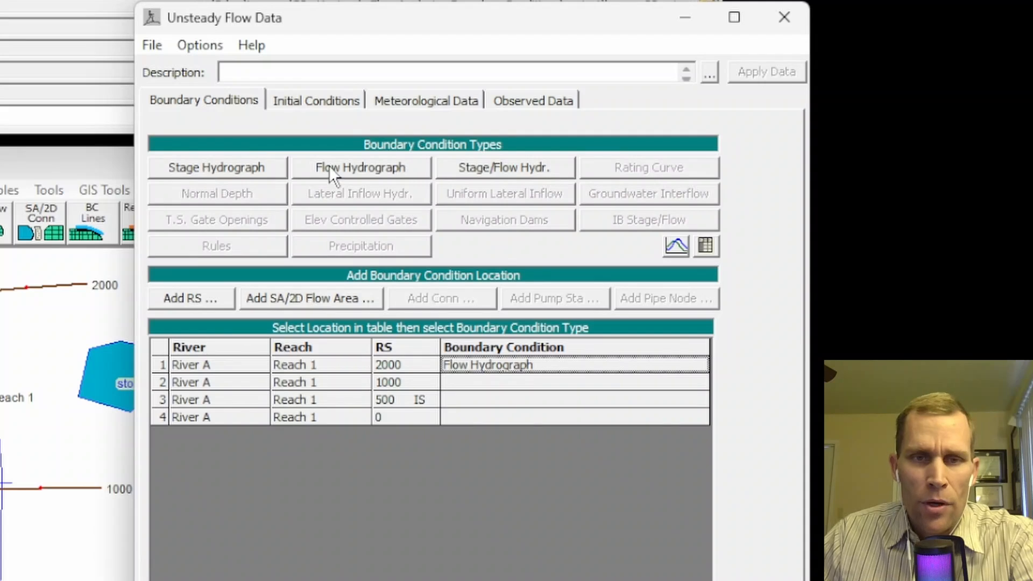
- Reopen the flow hydrograph for river station 2000 and plot the manually entered flows
left_click(335, 170)
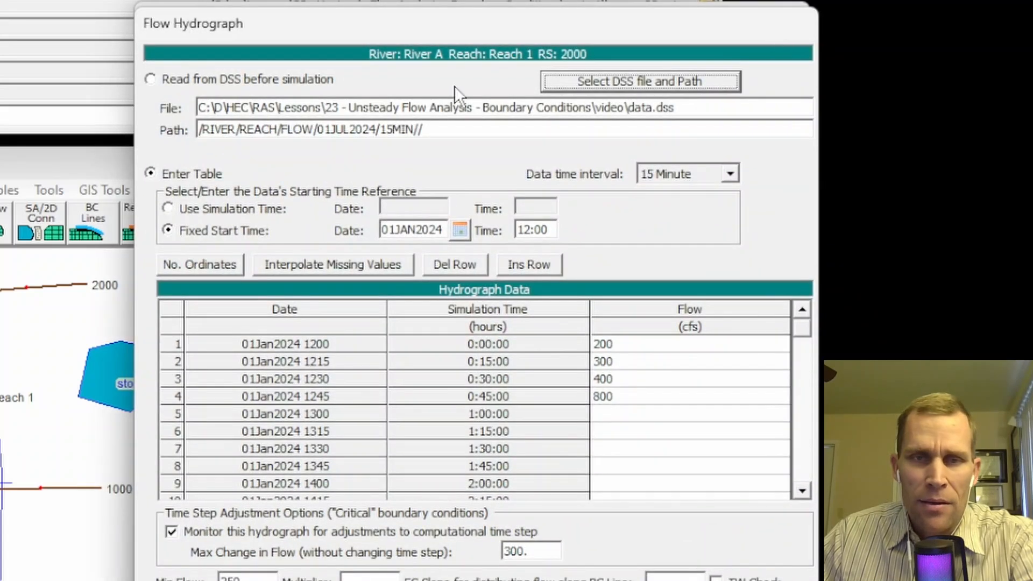
left_click_drag(603, 344, 614, 398)
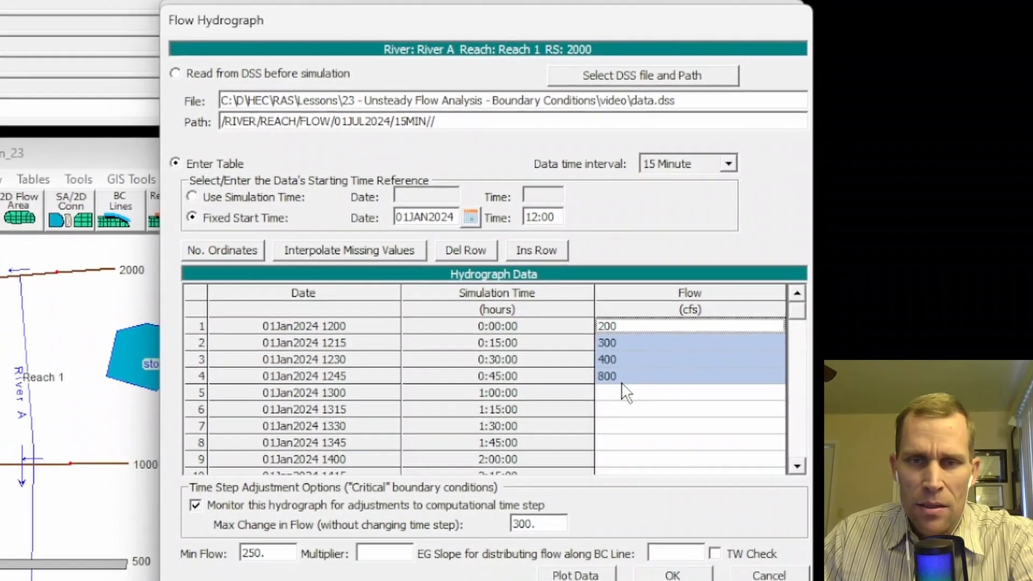
left_click(589, 546)
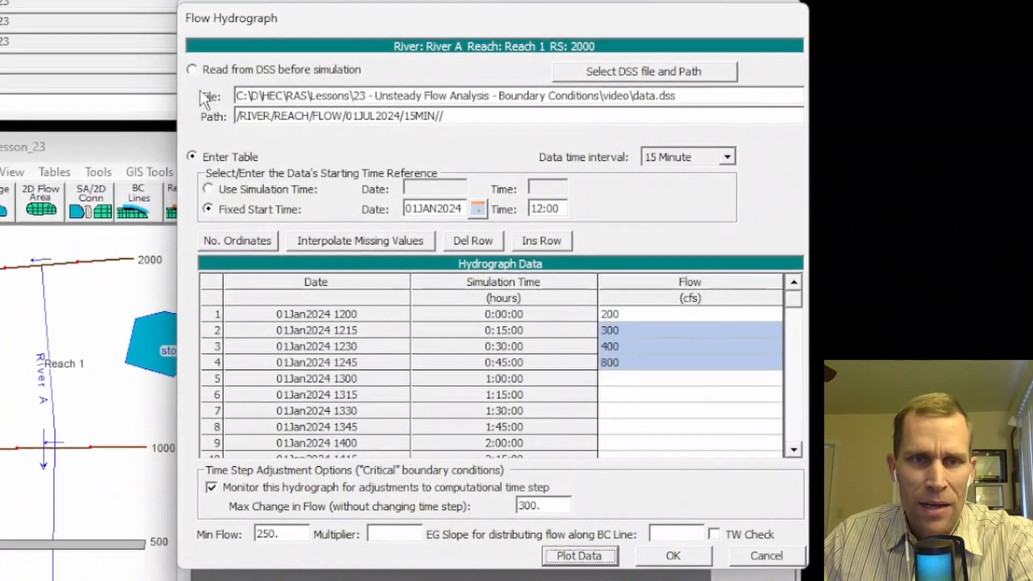
- Set the flow hydrograph to read from DSS before simulation, plot its data, and accept the boundary condition
left_click(192, 70)
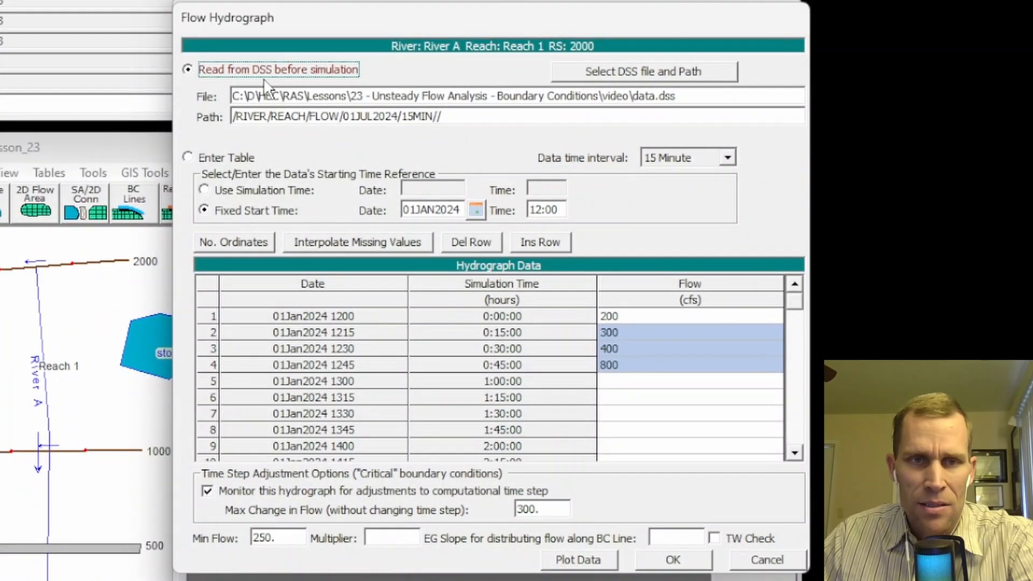
left_click(578, 560)
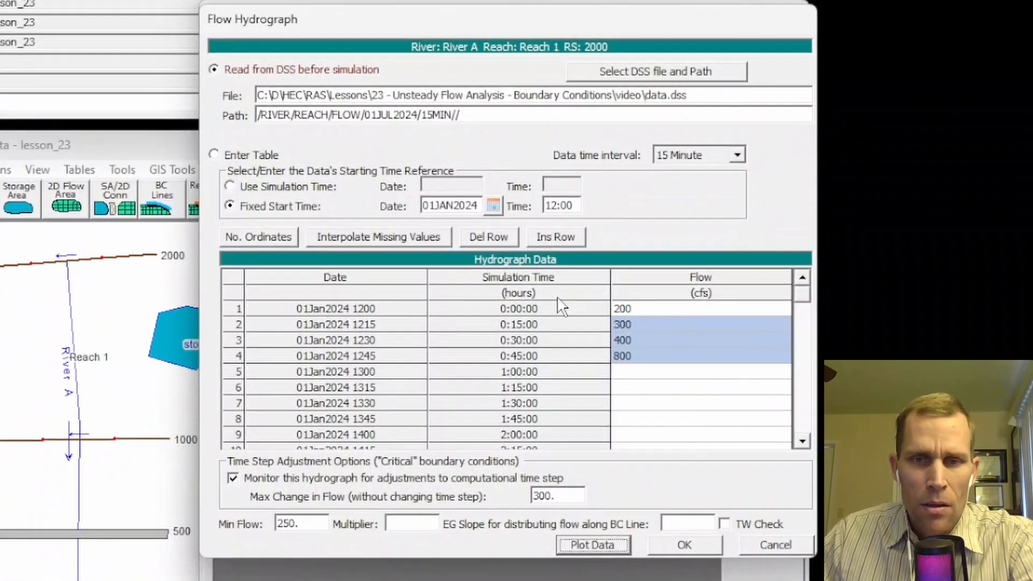
left_click(752, 452)
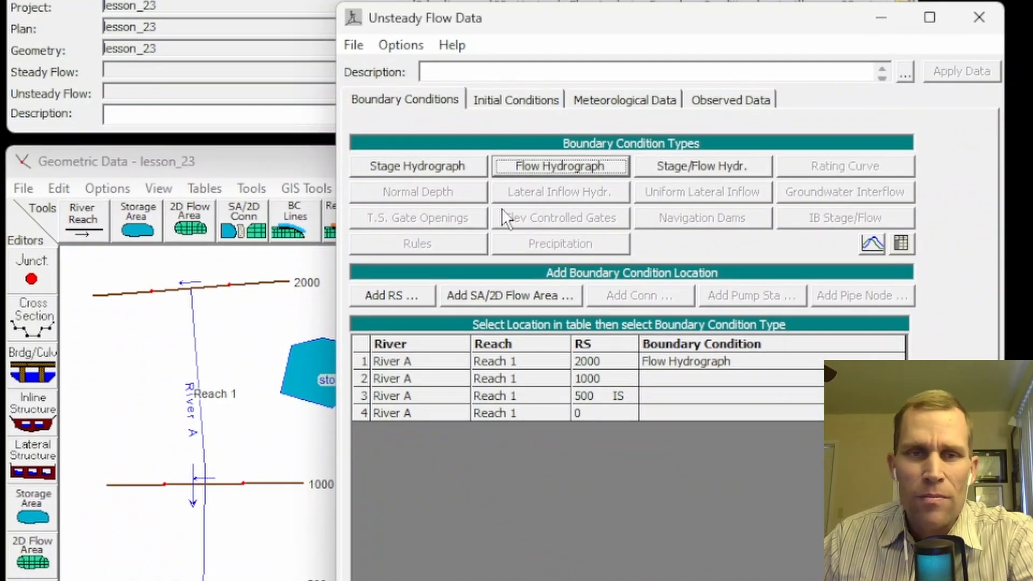
- Overwrite the flow hydrograph at river station 2000 with a new stage hydrograph boundary condition
left_click(416, 101)
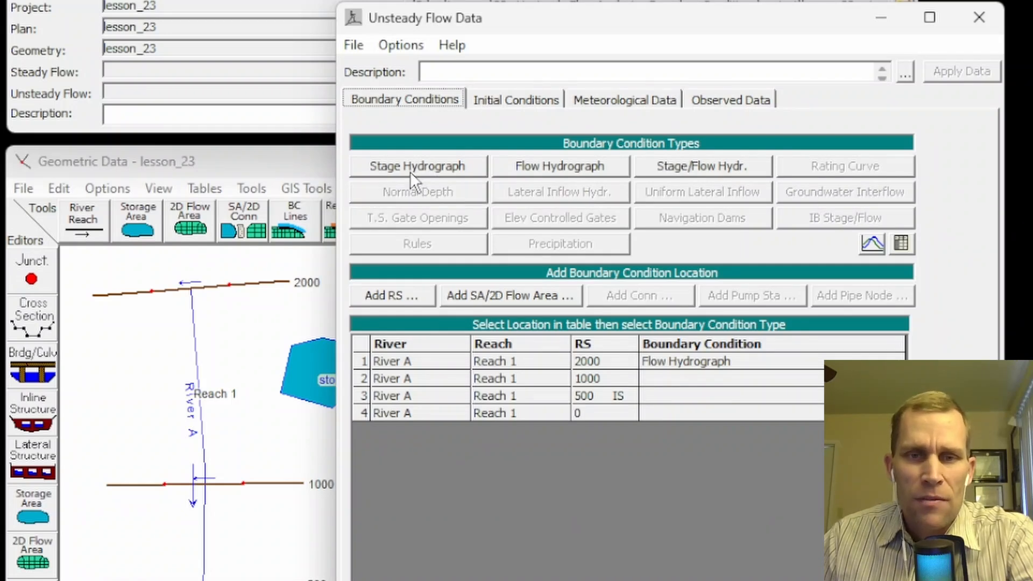
left_click(425, 168)
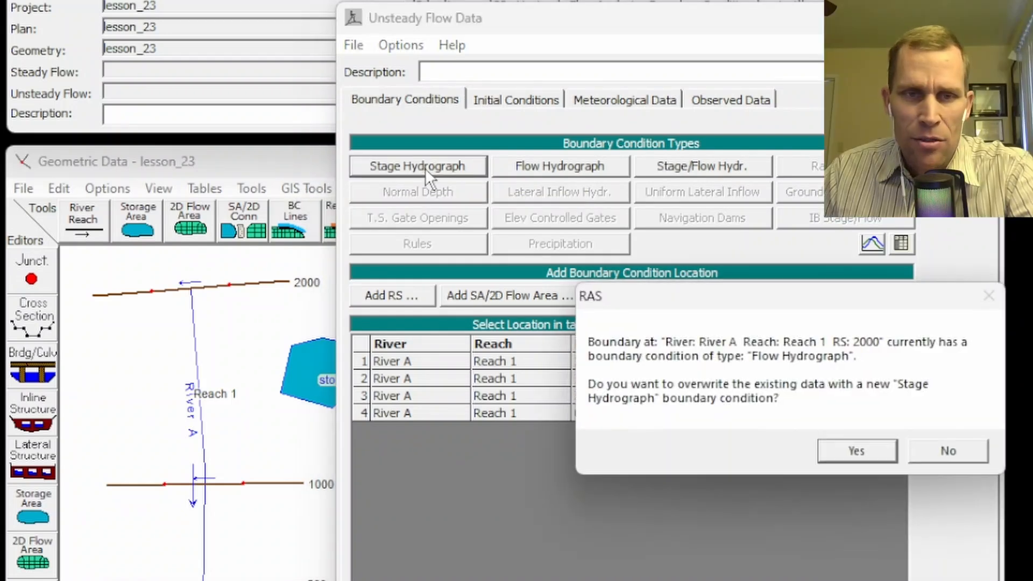
left_click_drag(661, 296, 603, 287)
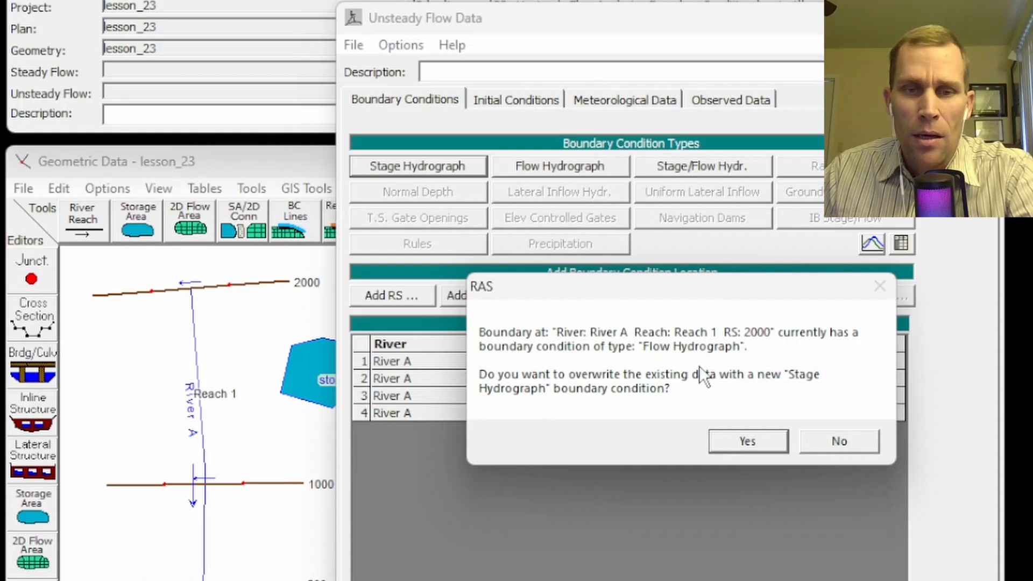
left_click(756, 450)
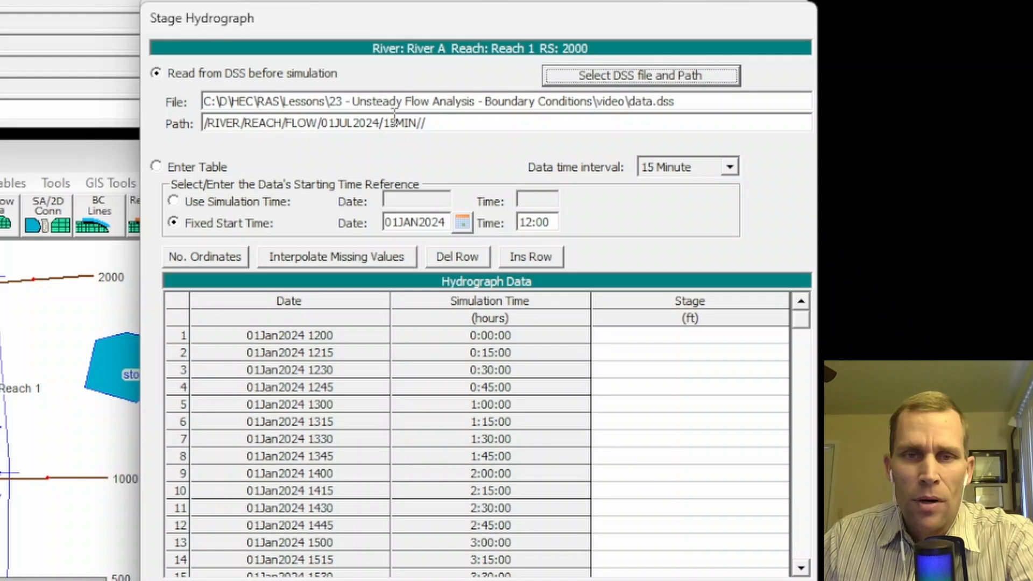
- Set the stage hydrograph to read from DSS, using the path /RIVER/REACH/STAGE/01JUN2024-01JUL2024/15MIN// in data.dss
left_click(266, 75)
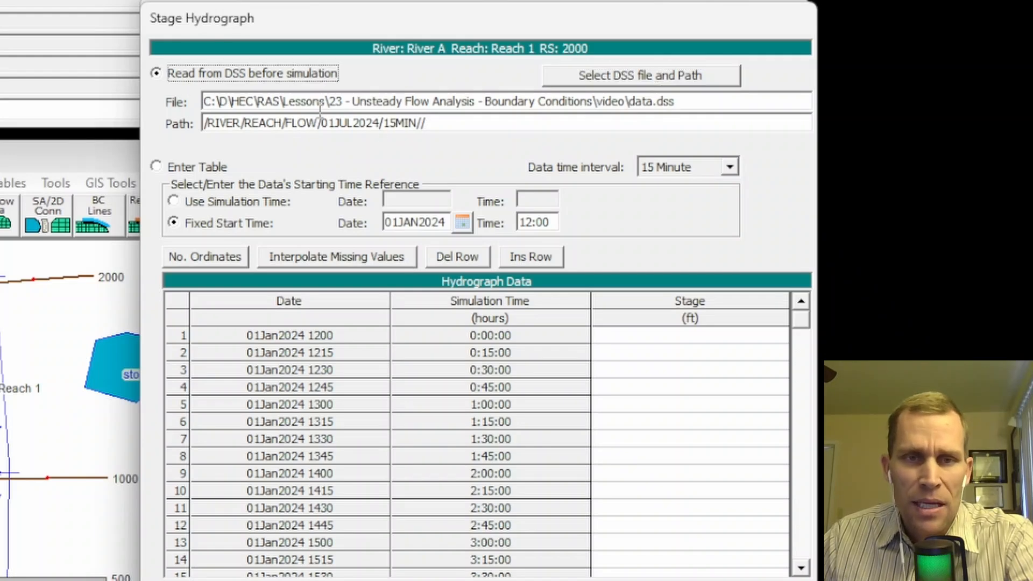
left_click_drag(295, 124, 318, 123)
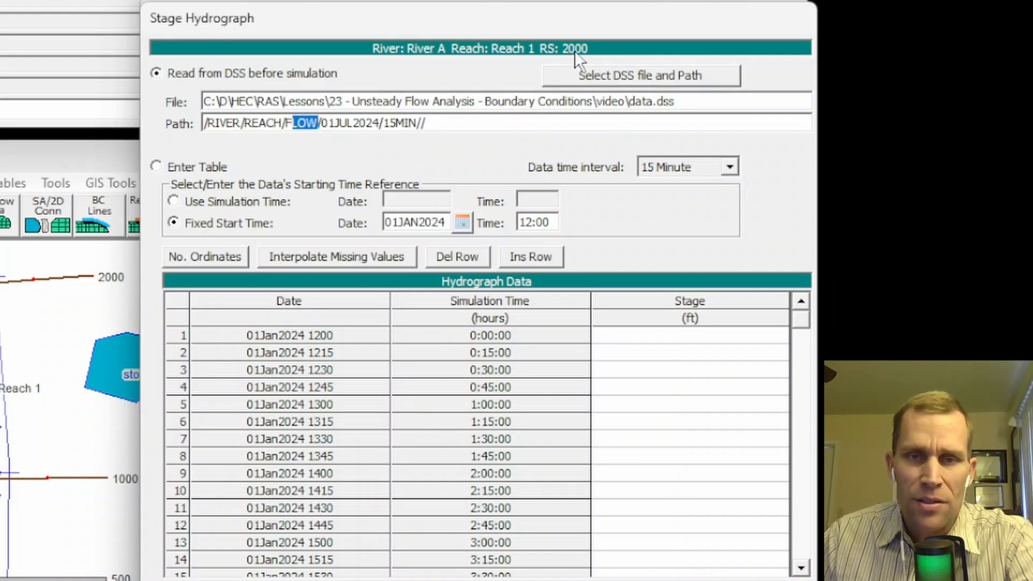
left_click(617, 79)
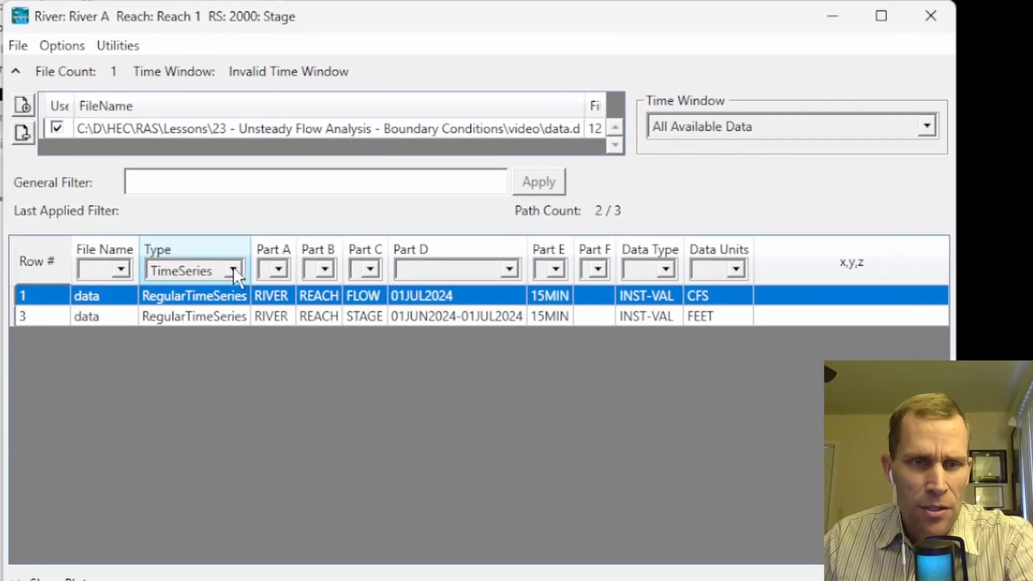
left_click(233, 267)
left_click(220, 291)
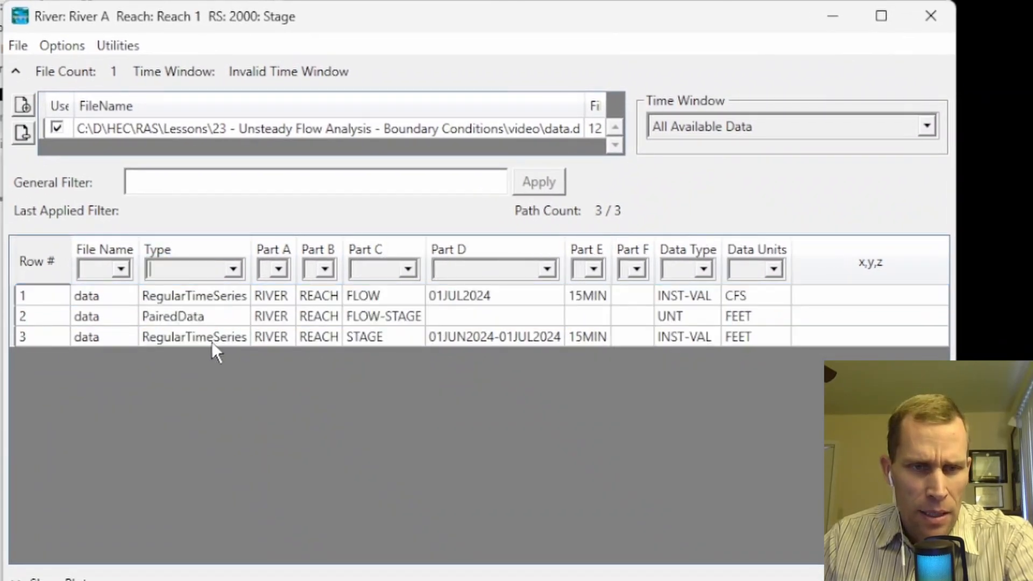
left_click(348, 337)
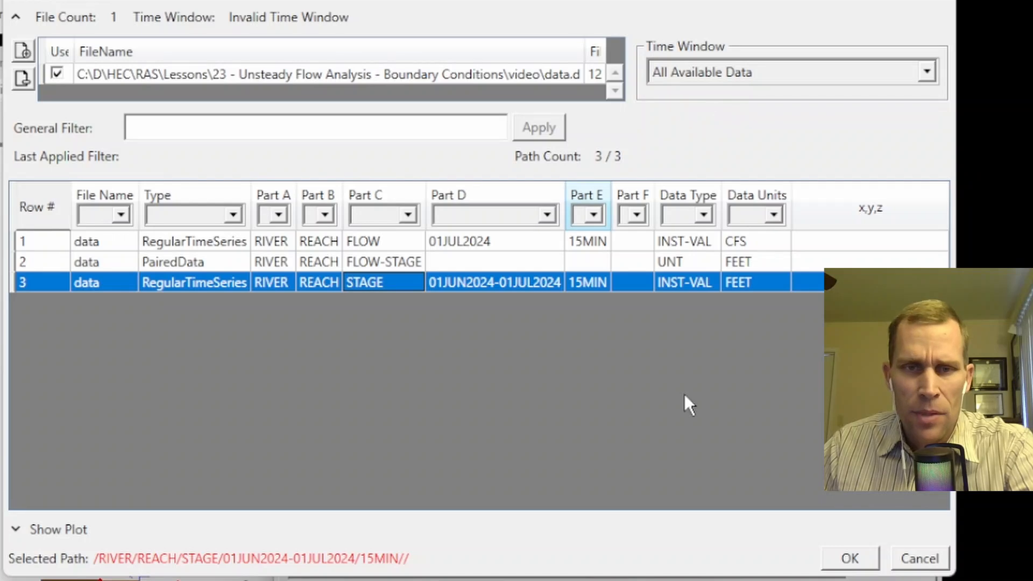
left_click(855, 569)
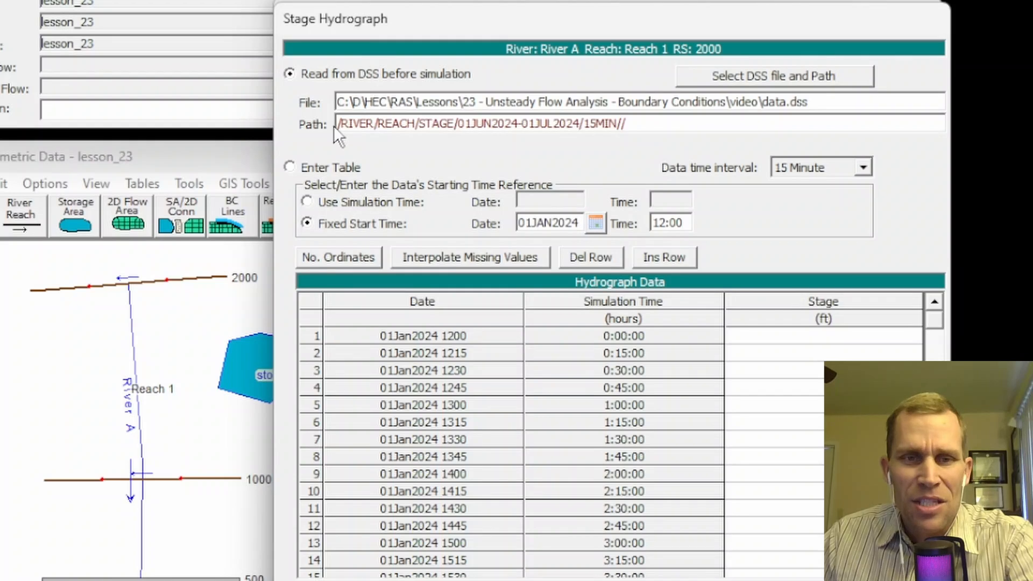
- Switch the stage hydrograph to table entry with a fixed start time, review the stage column, and accept the boundary condition
left_click(290, 167)
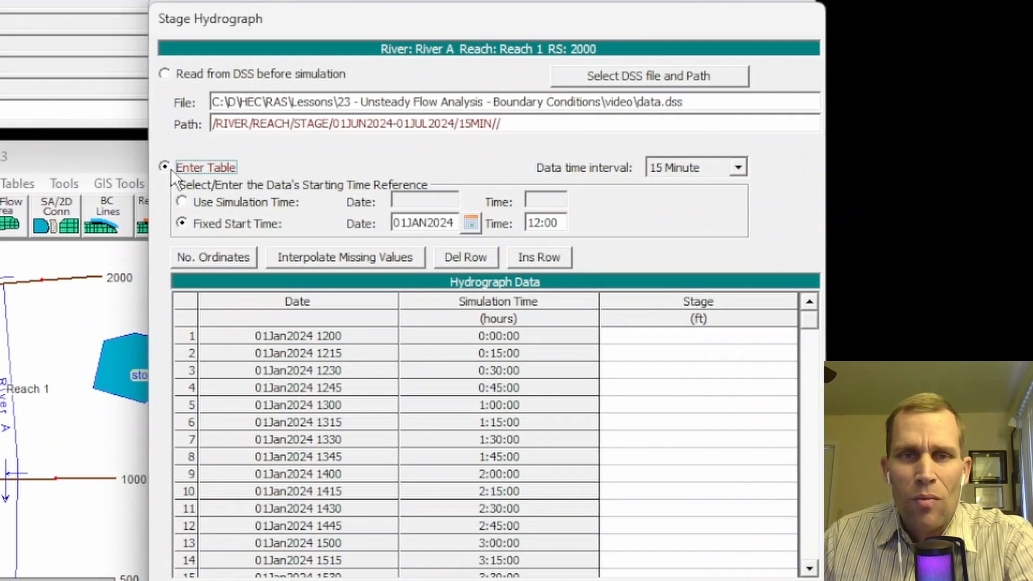
left_click_drag(326, 24, 324, 47)
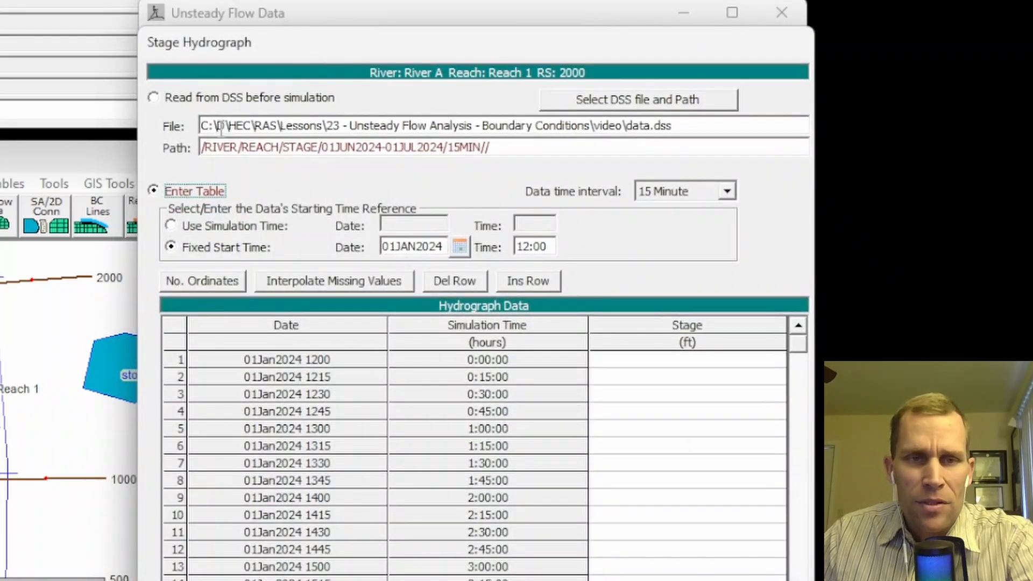
left_click(172, 226)
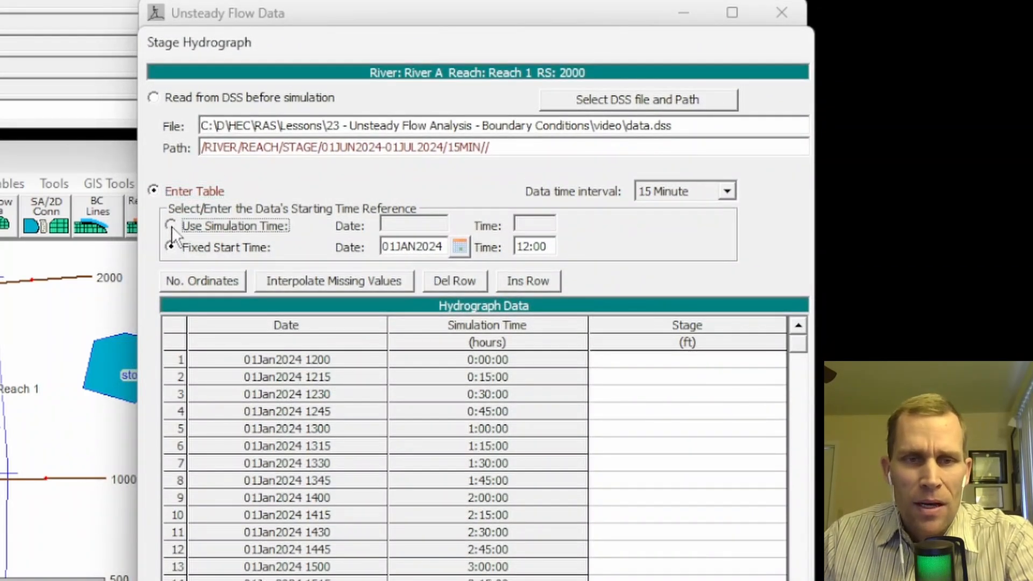
left_click(171, 247)
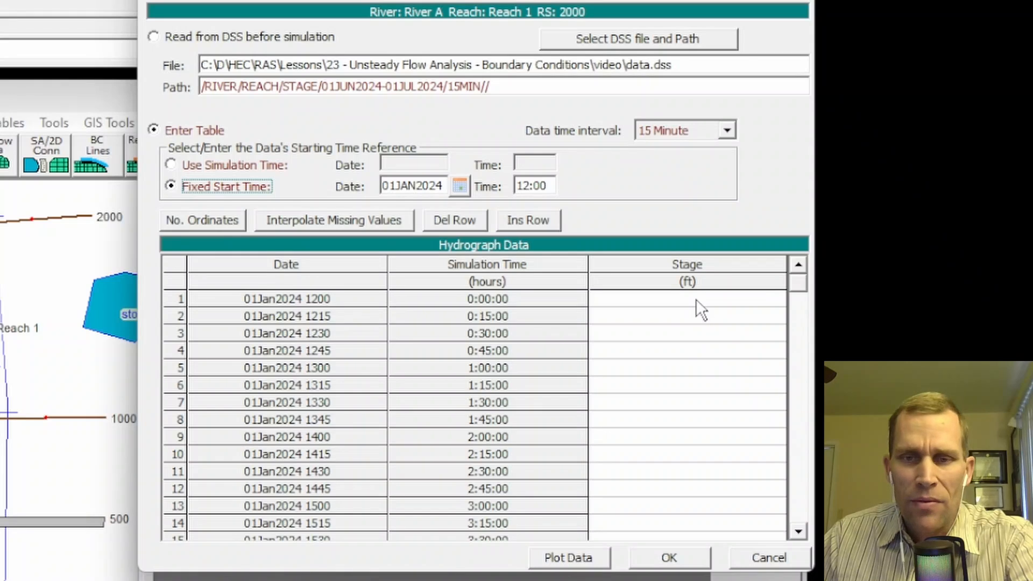
left_click_drag(696, 300, 715, 471)
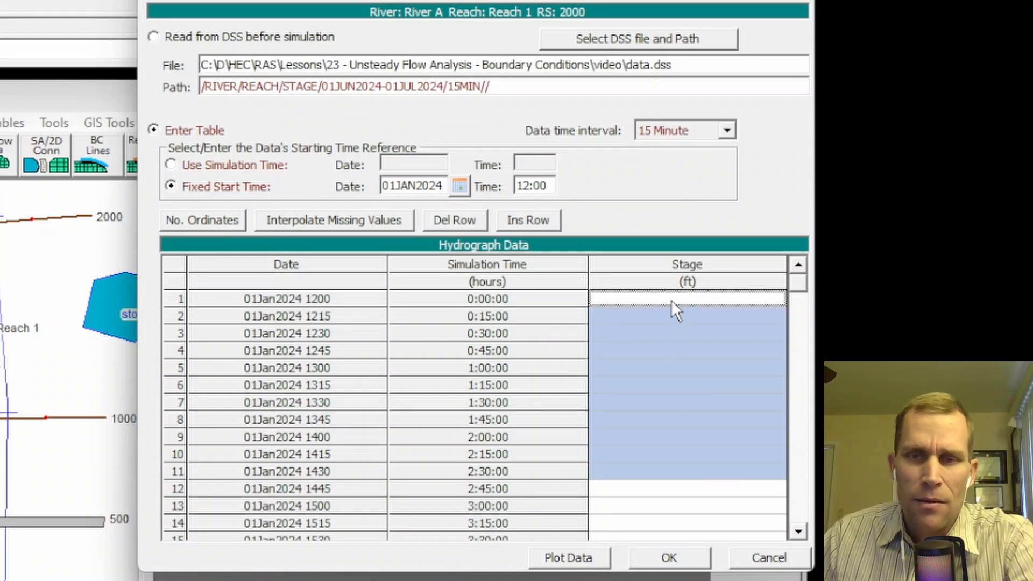
left_click(661, 368)
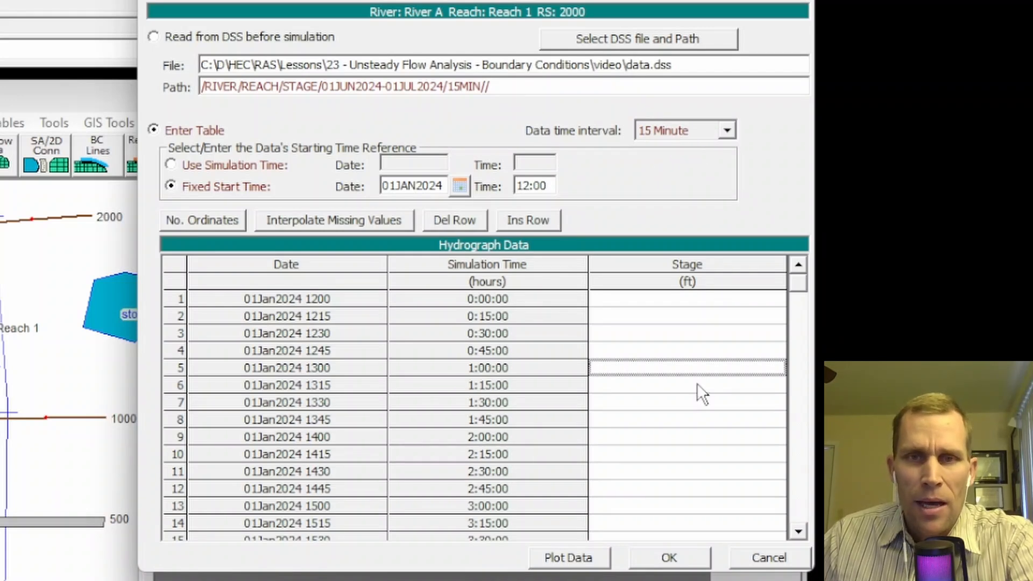
left_click(669, 558)
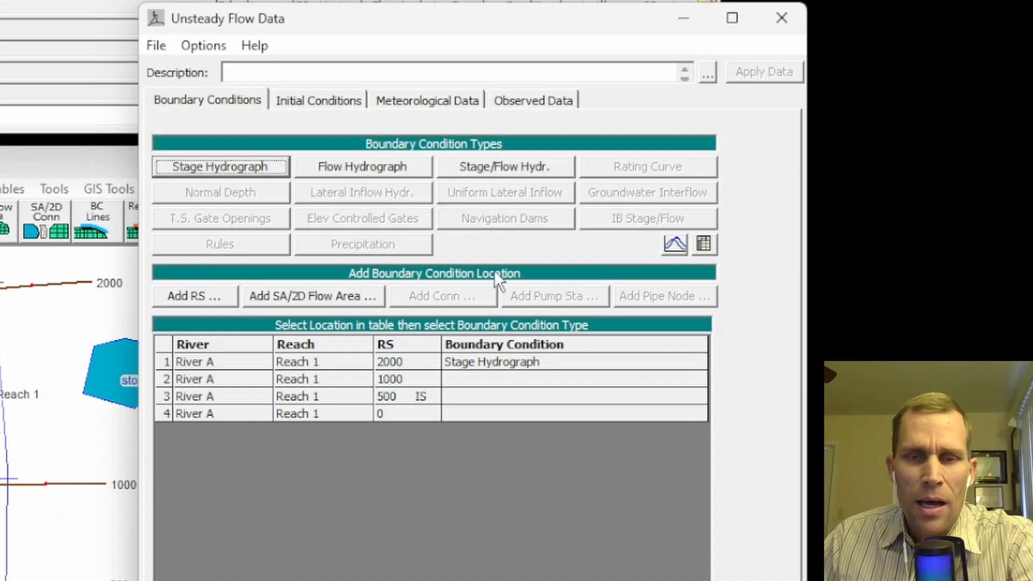
- Overwrite the stage hydrograph at river station 2000 with a Stage/Flow Hydr. boundary condition, review its stage and flow columns, and accept it
left_click(507, 356)
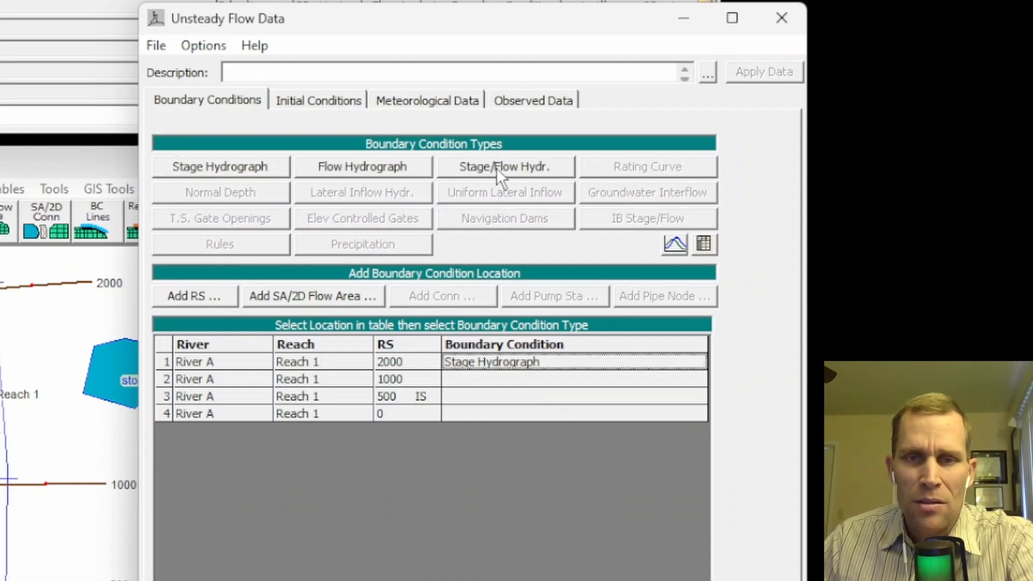
left_click(516, 170)
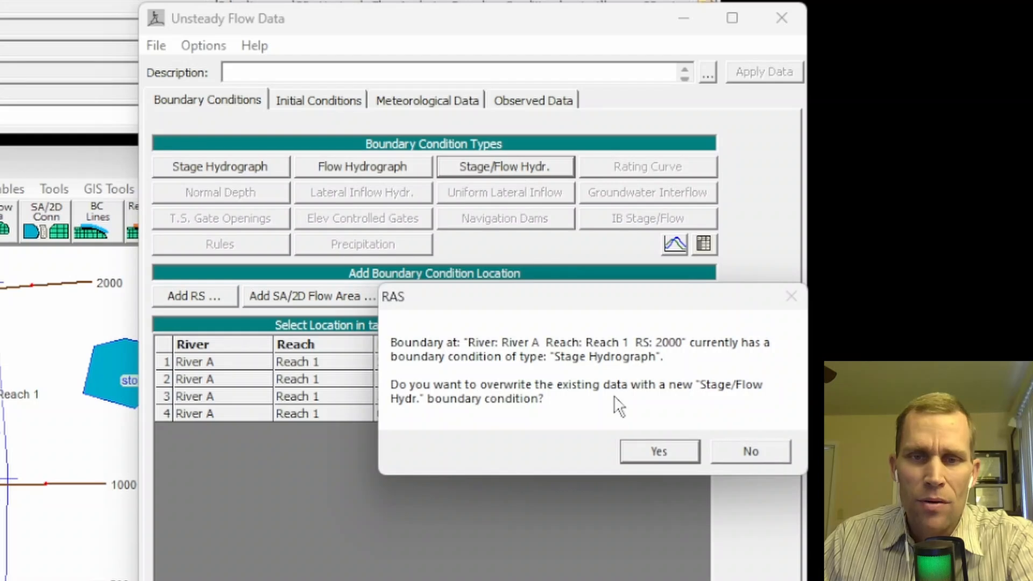
left_click(667, 449)
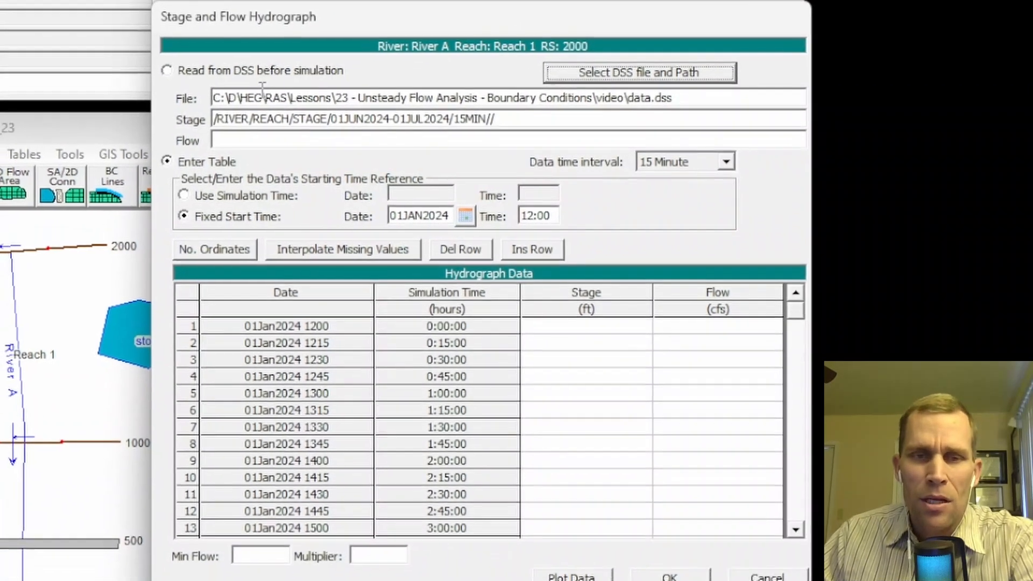
left_click_drag(587, 326, 614, 522)
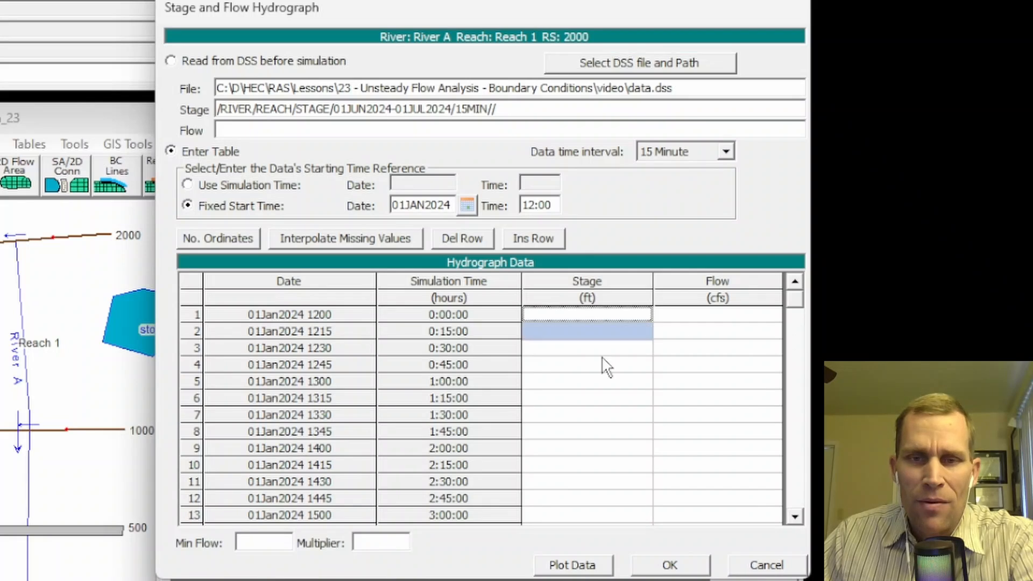
left_click_drag(697, 315, 715, 487)
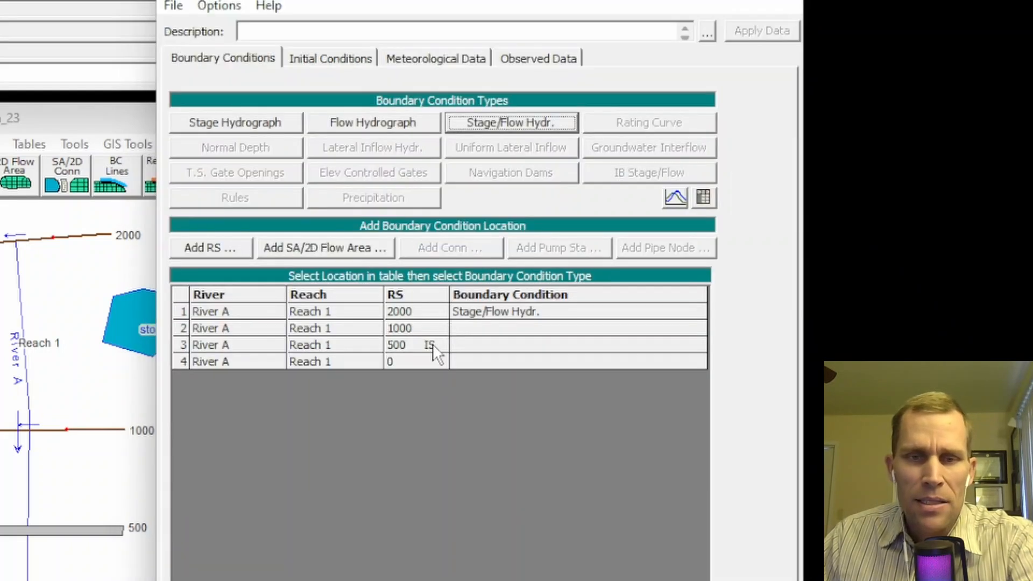
- Create a rating curve boundary condition at river station 0 and set it to read from DSS before simulation
left_click(466, 361)
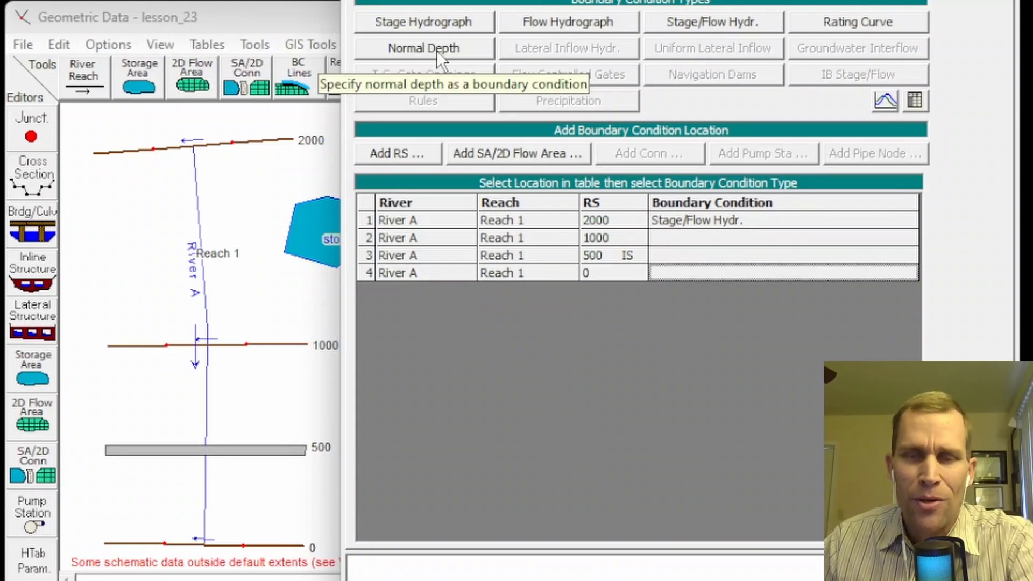
left_click(827, 17)
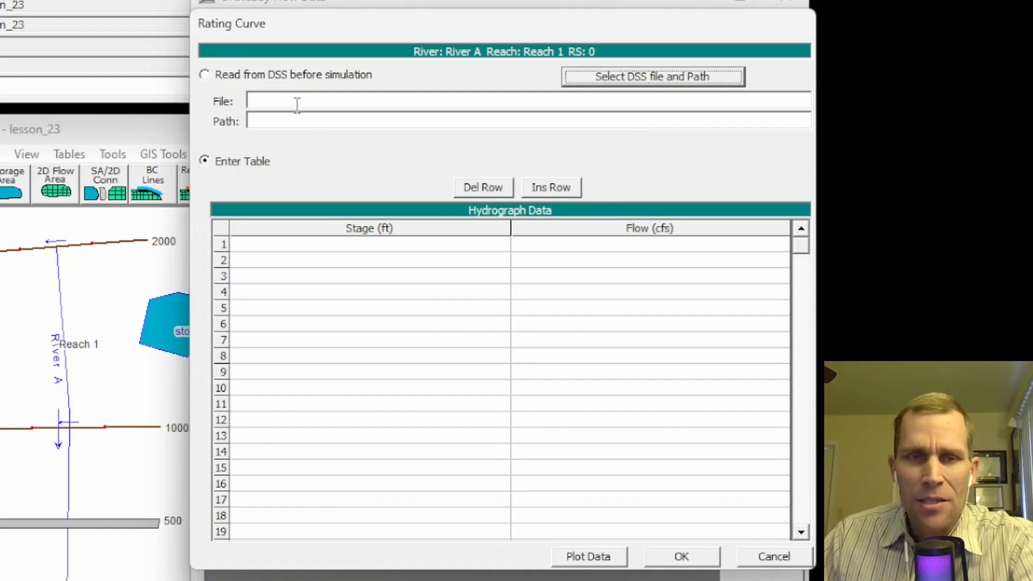
left_click(205, 75)
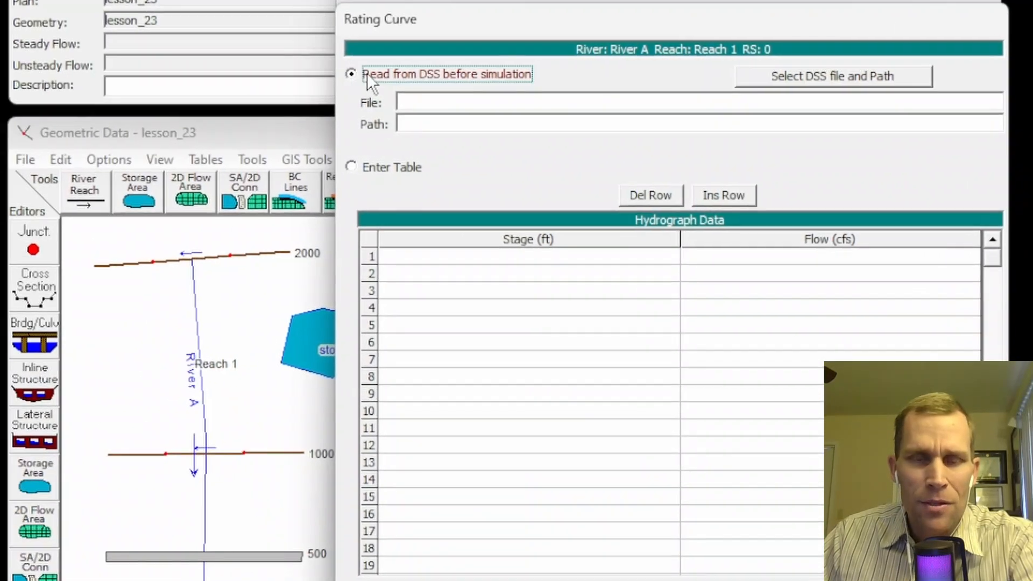
left_click(353, 169)
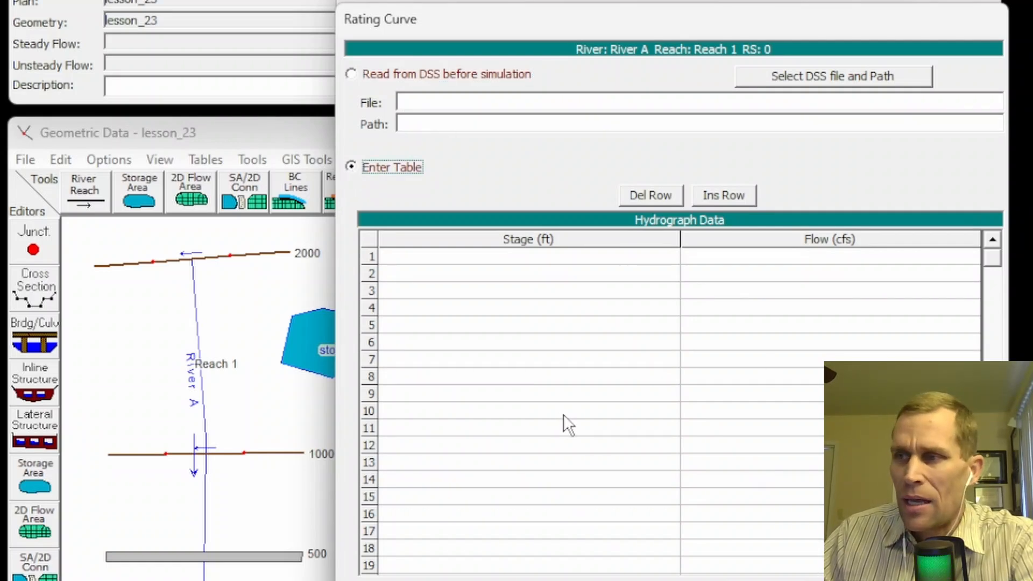
left_click(350, 73)
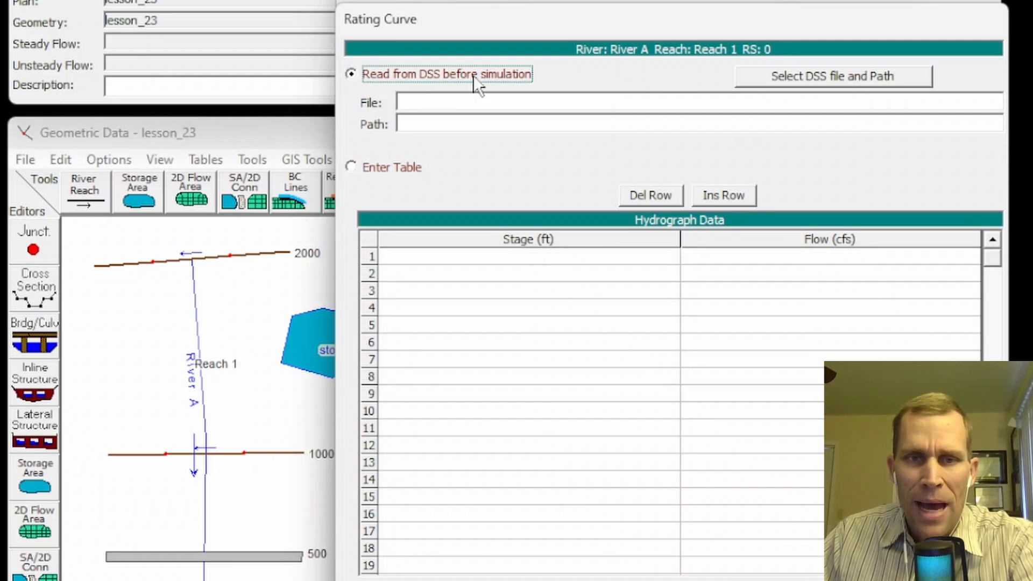
- Filter the DSS records to PairedData, plot the FLOW-STAGE record, and assign its path /RIVER/REACH/FLOW-STAGE//// to the rating curve
left_click(823, 74)
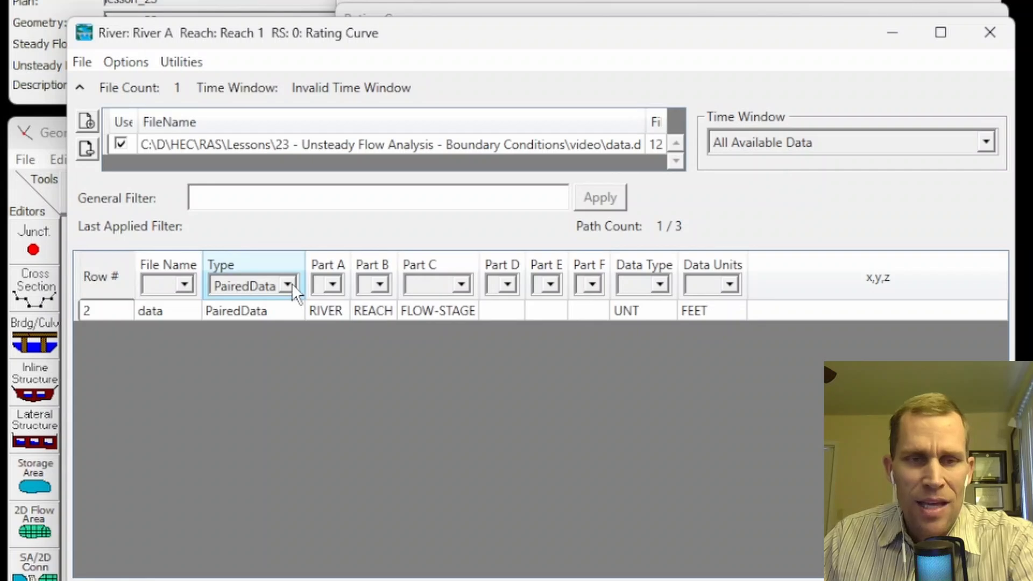
left_click(286, 282)
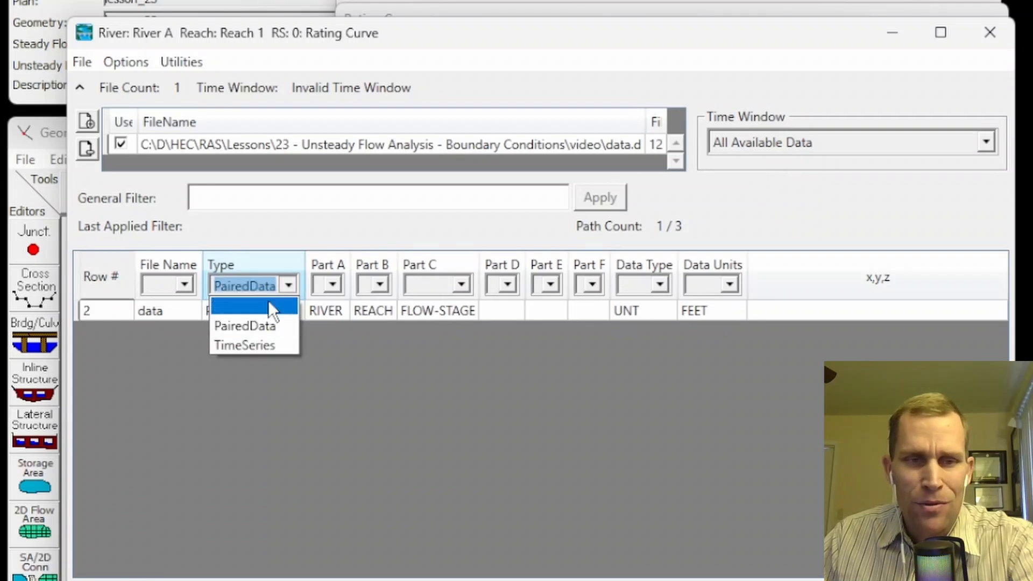
left_click(268, 304)
left_click(297, 285)
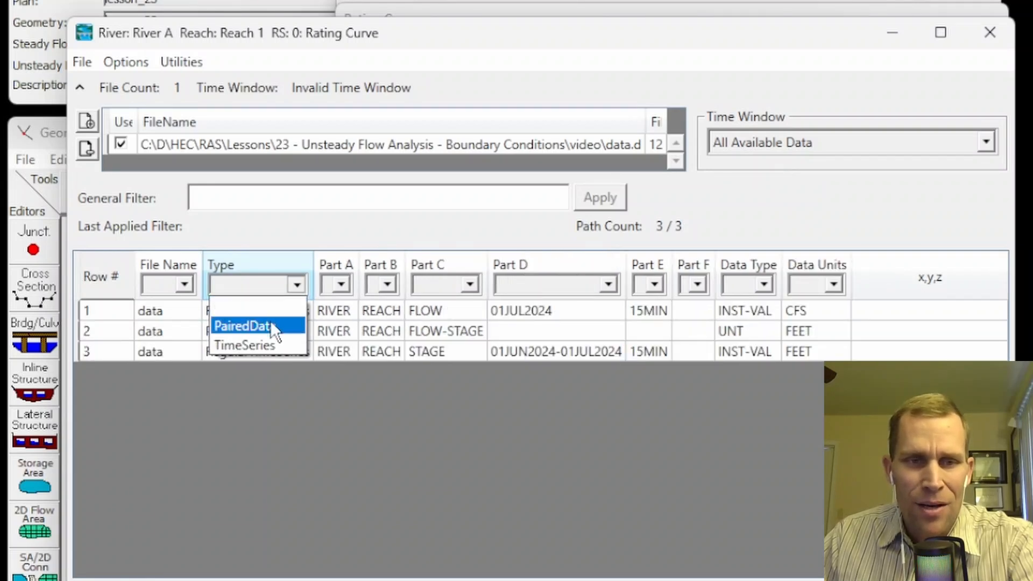
left_click(270, 325)
left_click(261, 310)
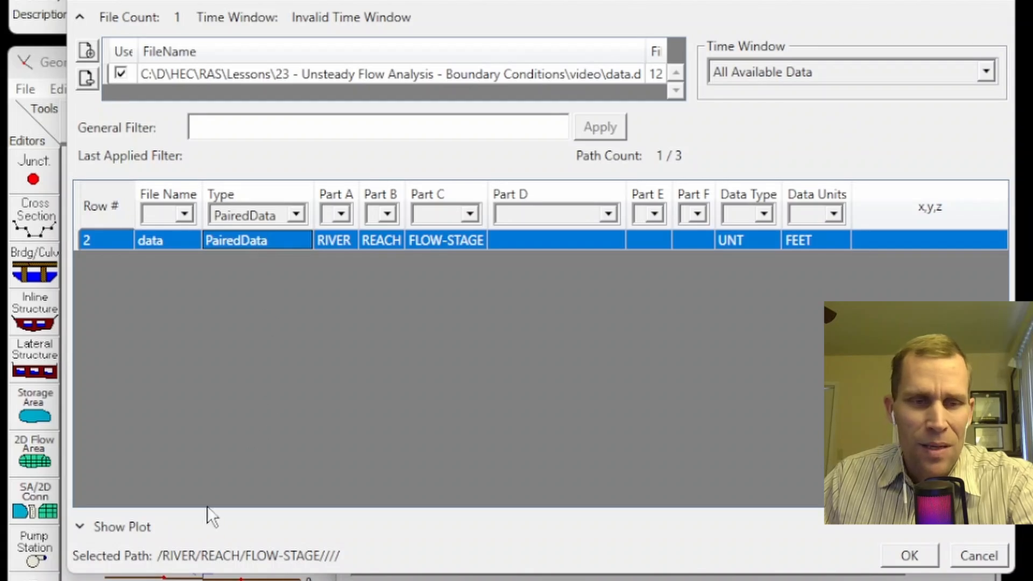
left_click(140, 525)
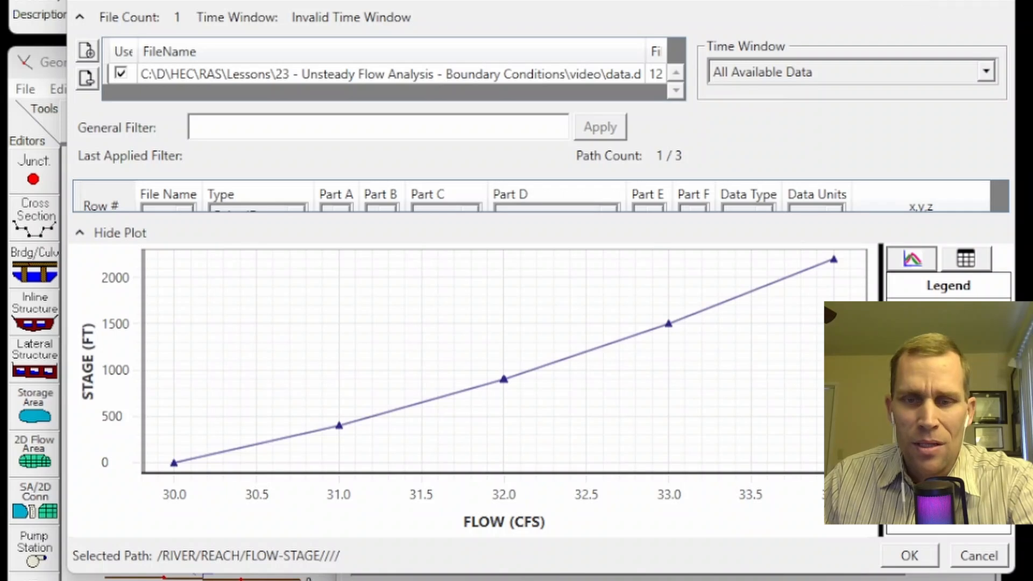
left_click(910, 555)
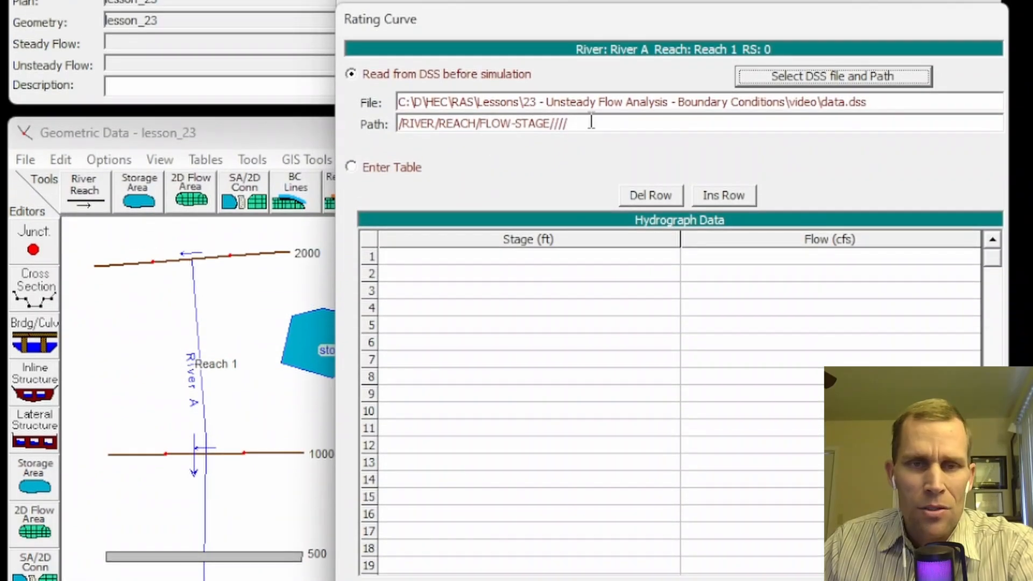
- Switch the rating curve to table entry and fill the first row with stage 30 ft and flow 0 cfs
left_click_drag(588, 74, 354, 89)
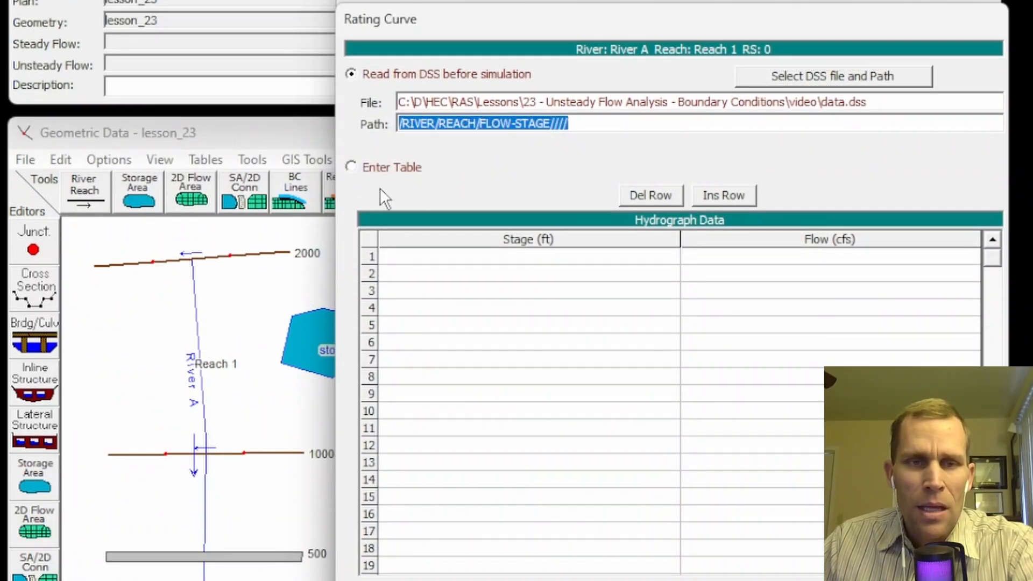
left_click(352, 165)
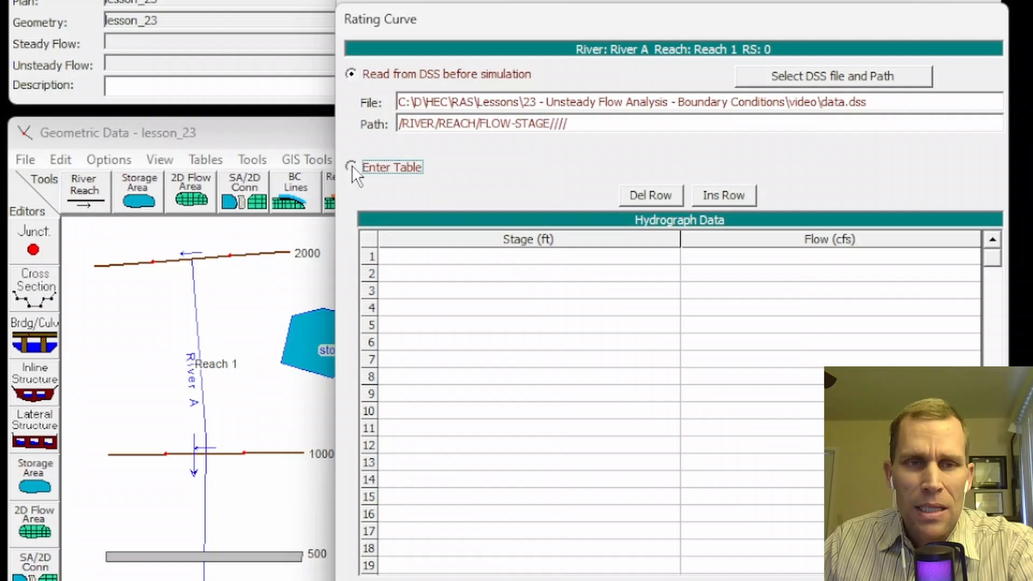
left_click(402, 259)
type("30")
key("Tab")
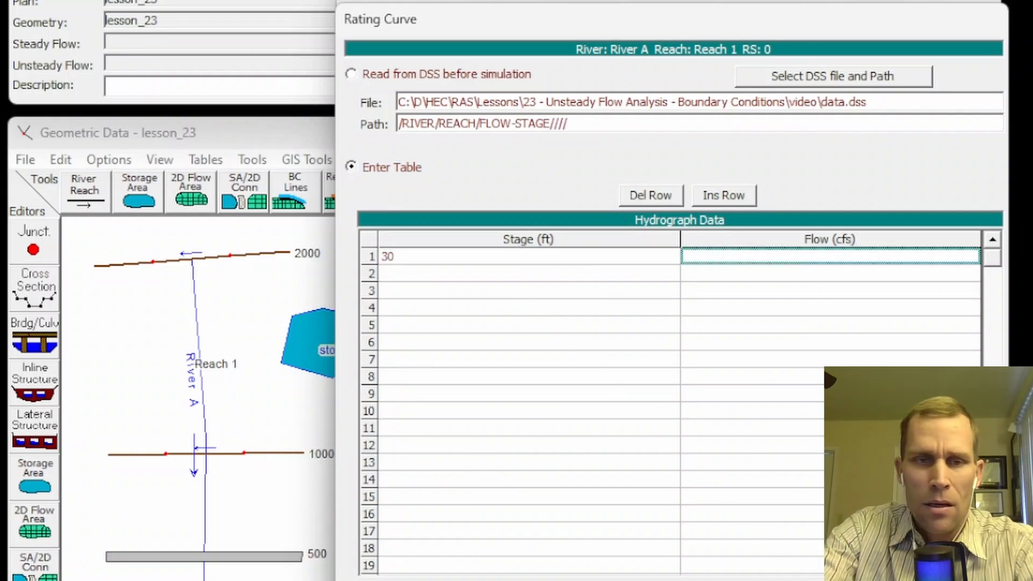
type("0")
key("Tab")
- Add rating table rows for stage 31 ft with flow 400 cfs and stage 32 ft with flow 900 cfs
type("31")
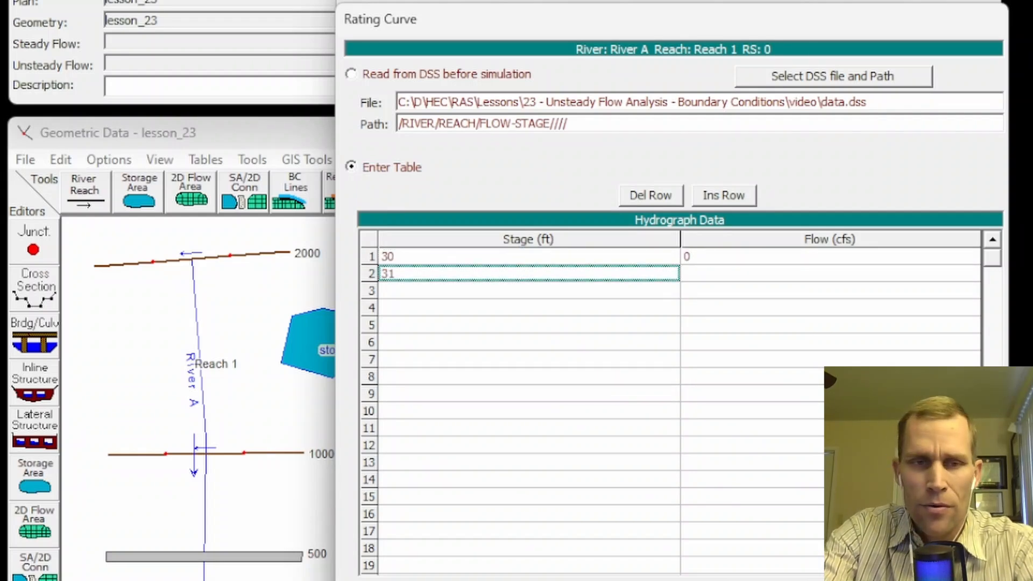
key("Tab")
type("400")
key("Tab")
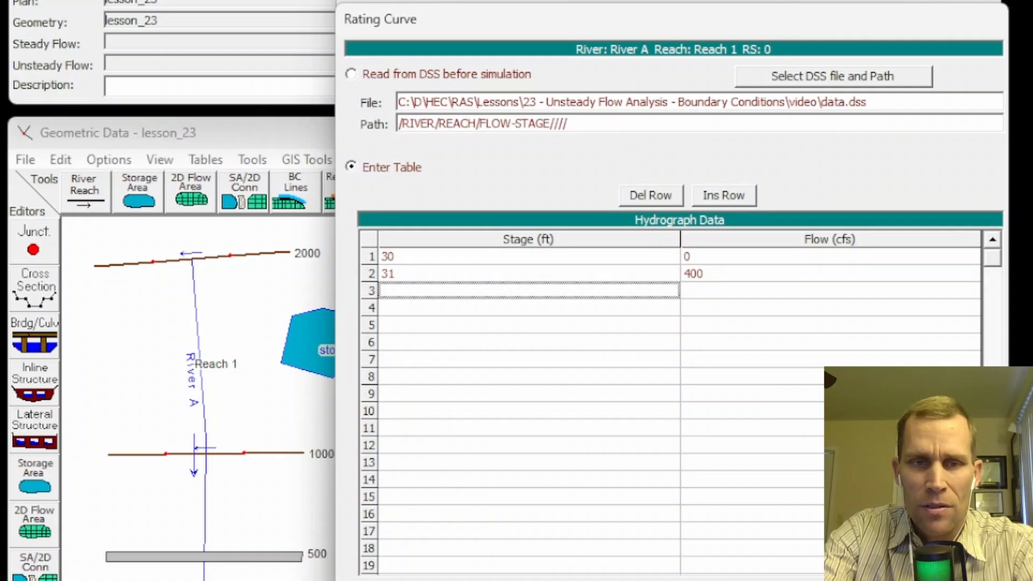
type("32")
key("Tab")
type("900")
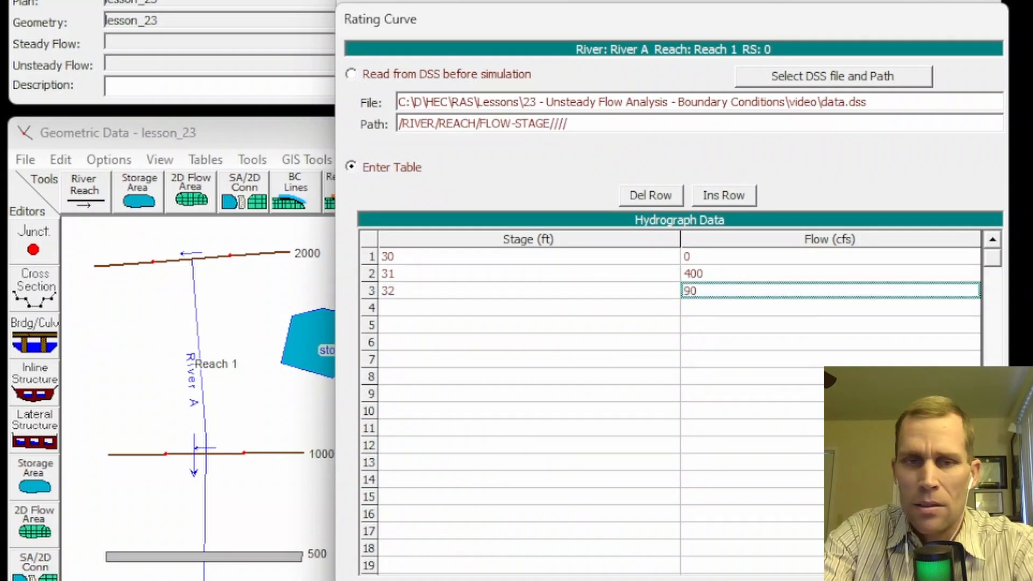
key("Tab")
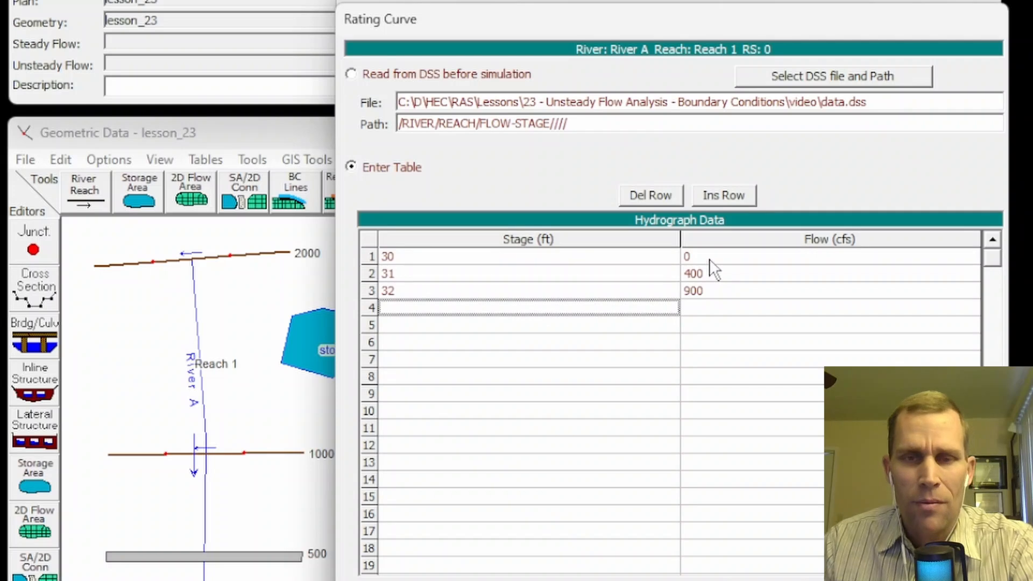
- Delete the 32 ft row, insert a blank row above the first rating table row, and accept the rating curve
left_click(651, 198)
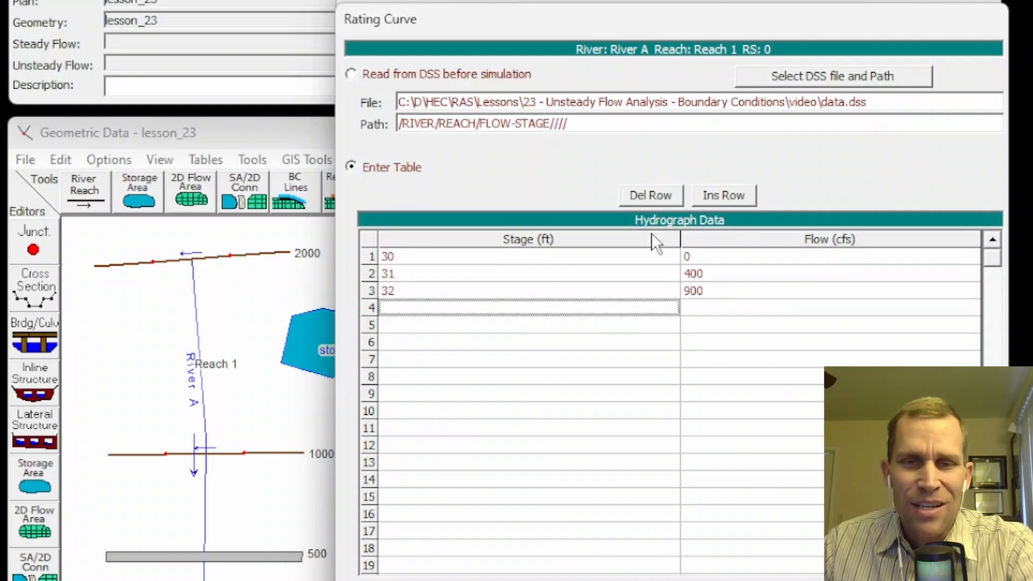
left_click(664, 194)
left_click(669, 257)
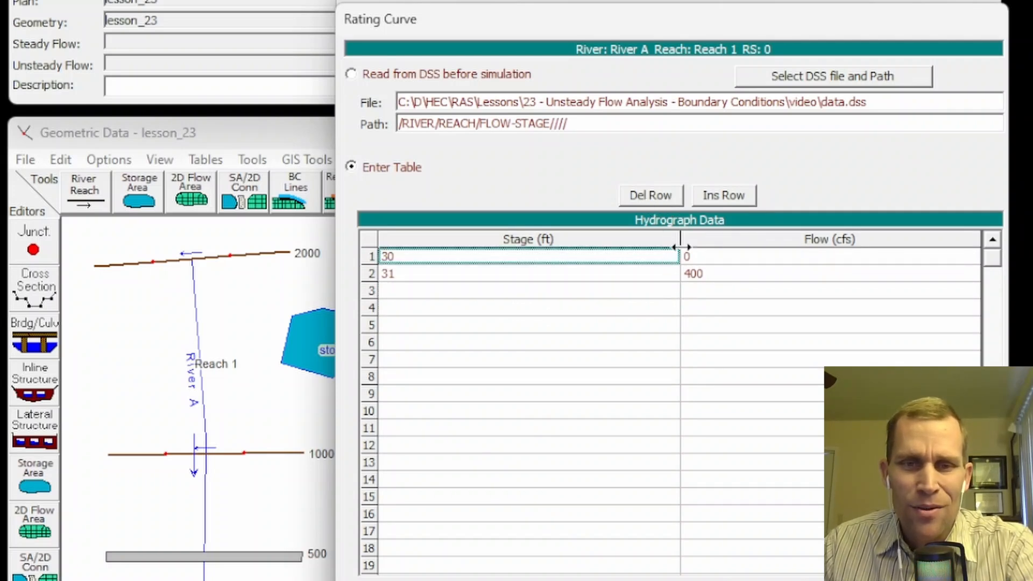
left_click(732, 195)
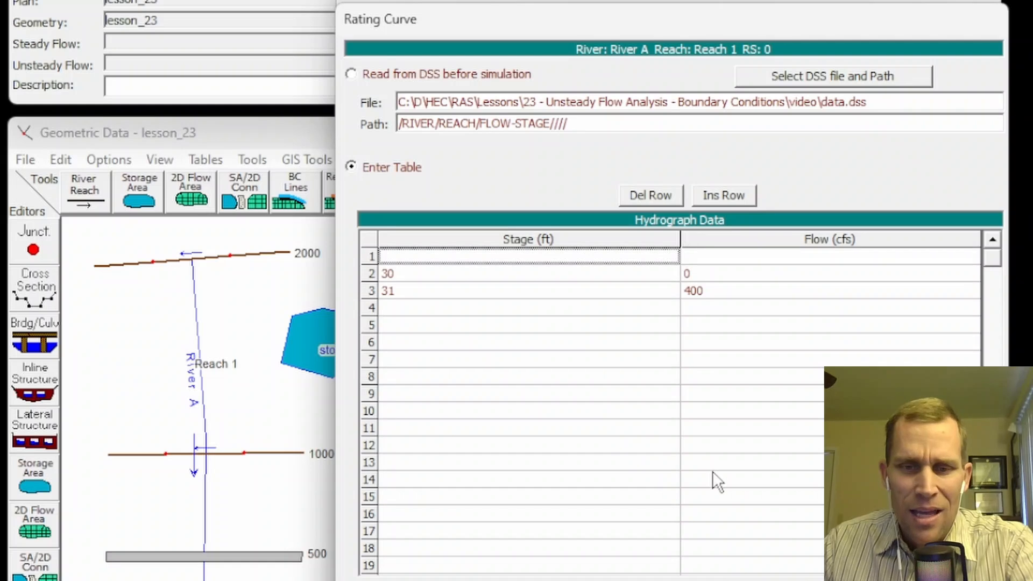
left_click(872, 580)
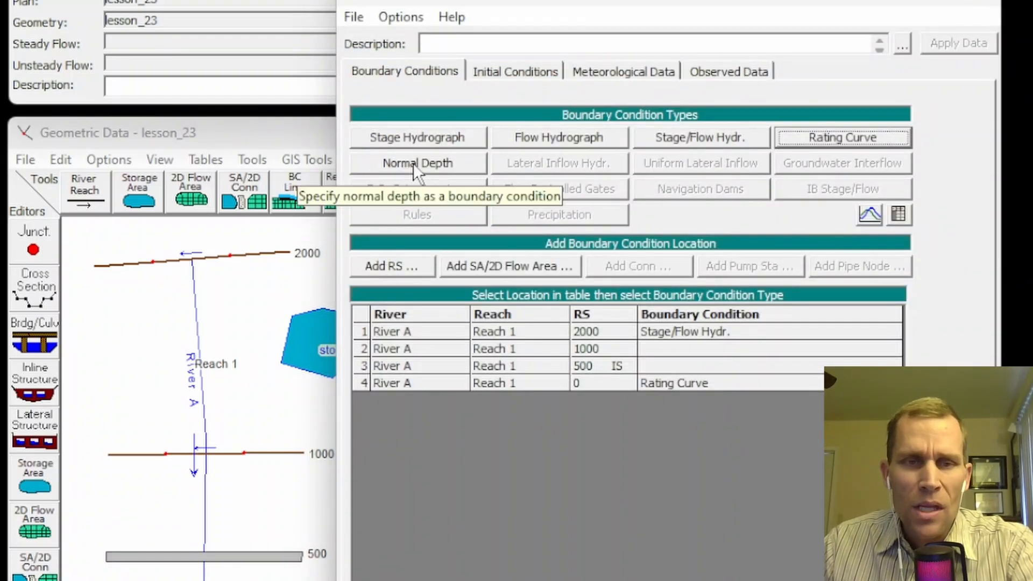
- Overwrite the rating curve at river station 0 with a Normal Depth boundary condition
left_click(413, 163)
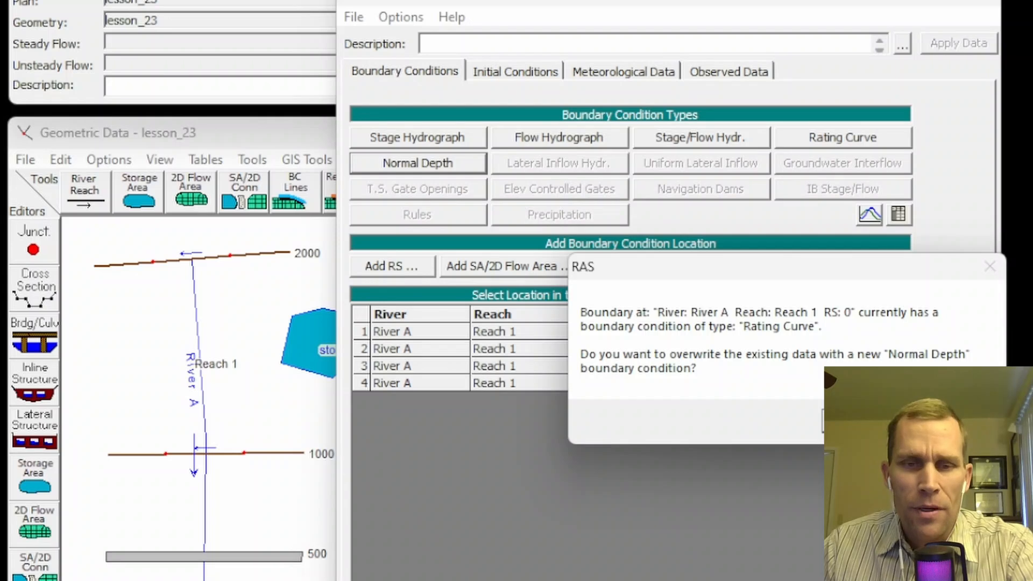
left_click_drag(814, 267, 592, 407)
left_click(692, 555)
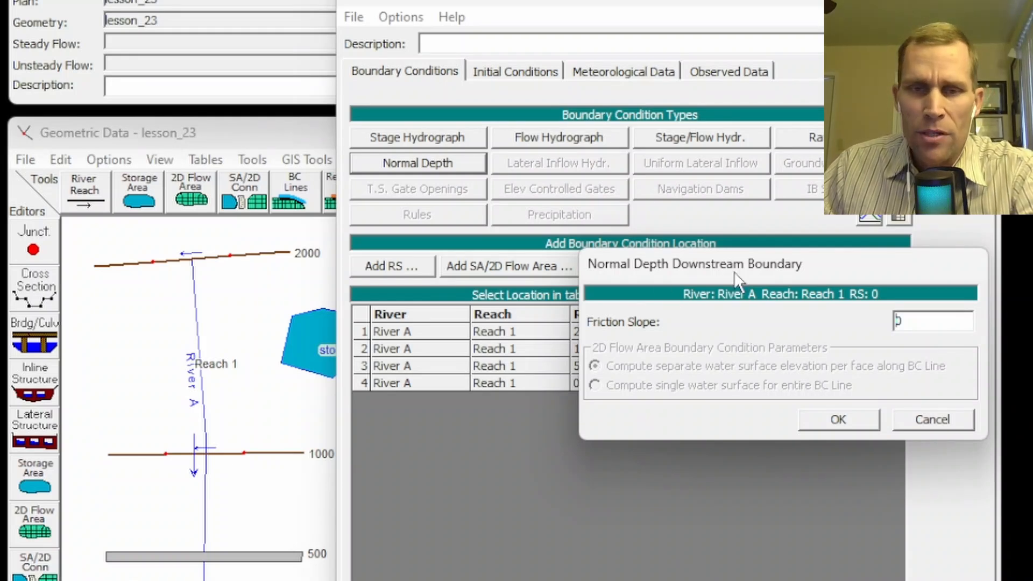
left_click_drag(734, 265, 526, 304)
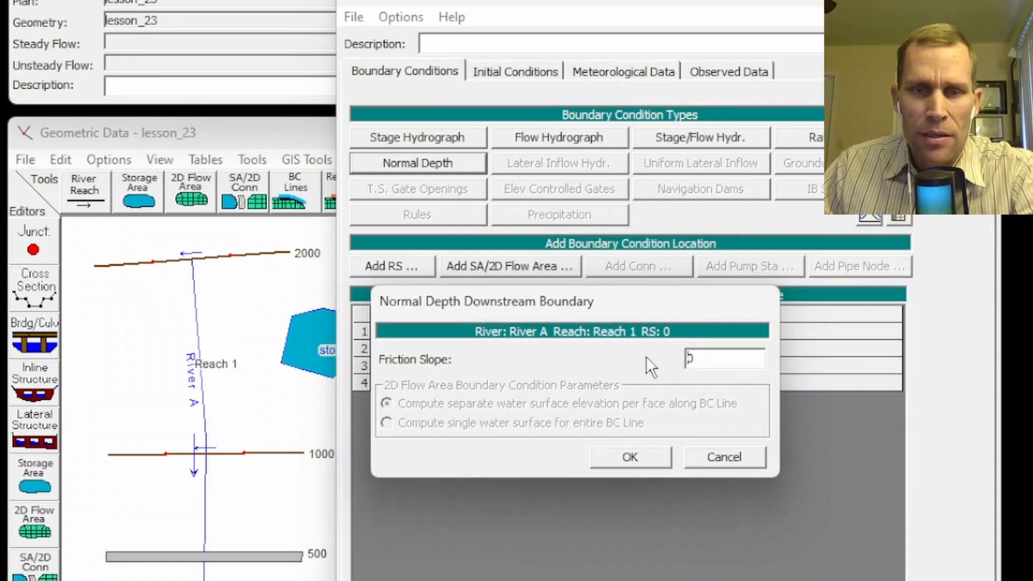
- Set the friction slope of the normal depth boundary at river station 0 to 0.002 and close its settings
double_click(703, 362)
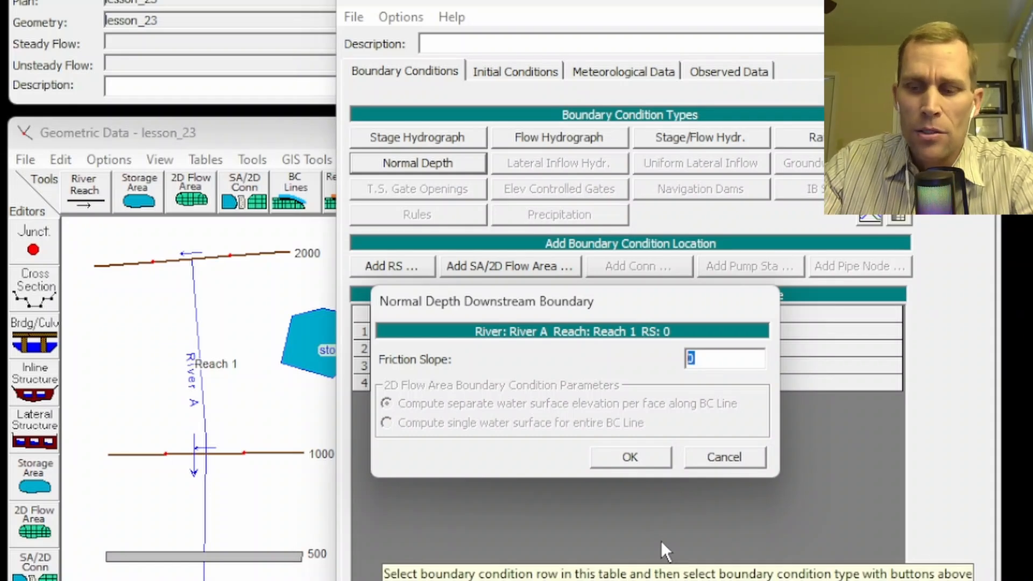
type("0.02")
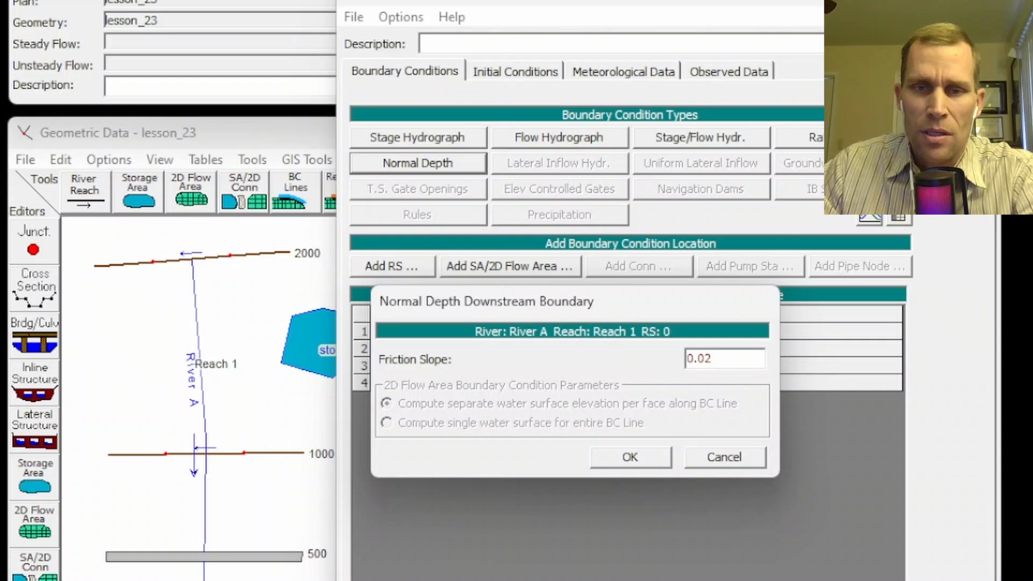
key("BackSpace")
key("BackSpace")
type("002")
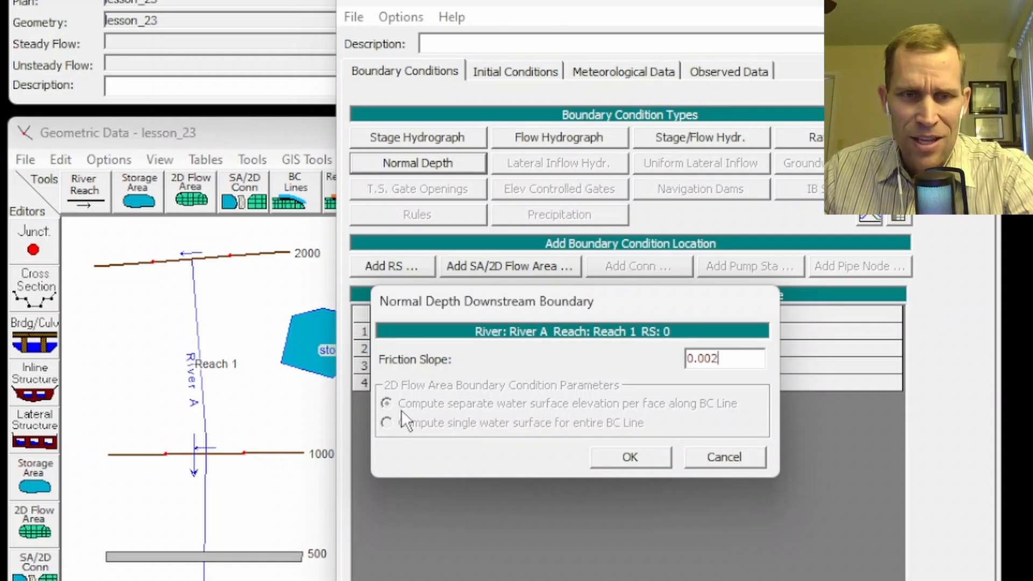
left_click(707, 455)
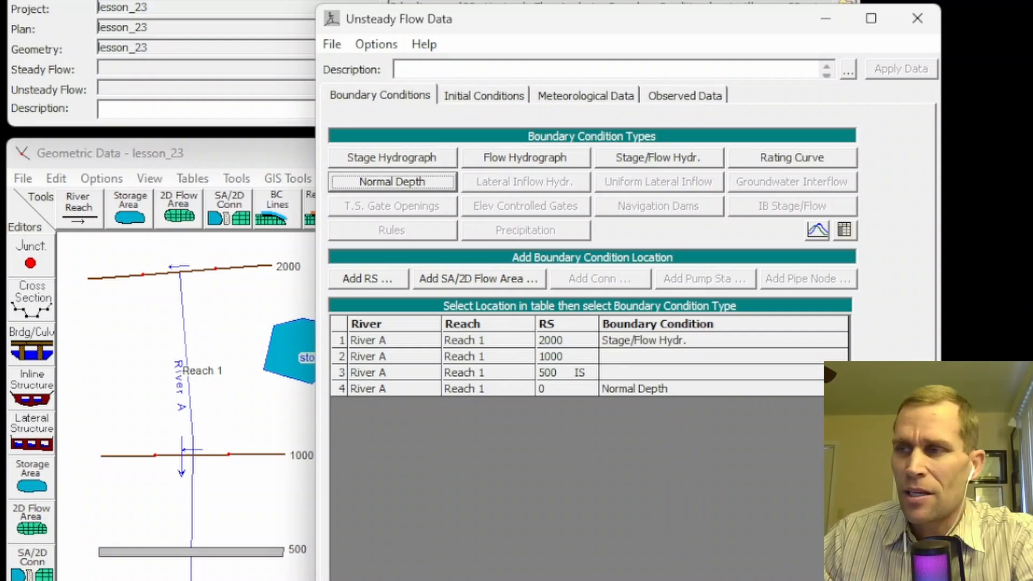
- Delete the boundary condition location at river station 1000
left_click(491, 357)
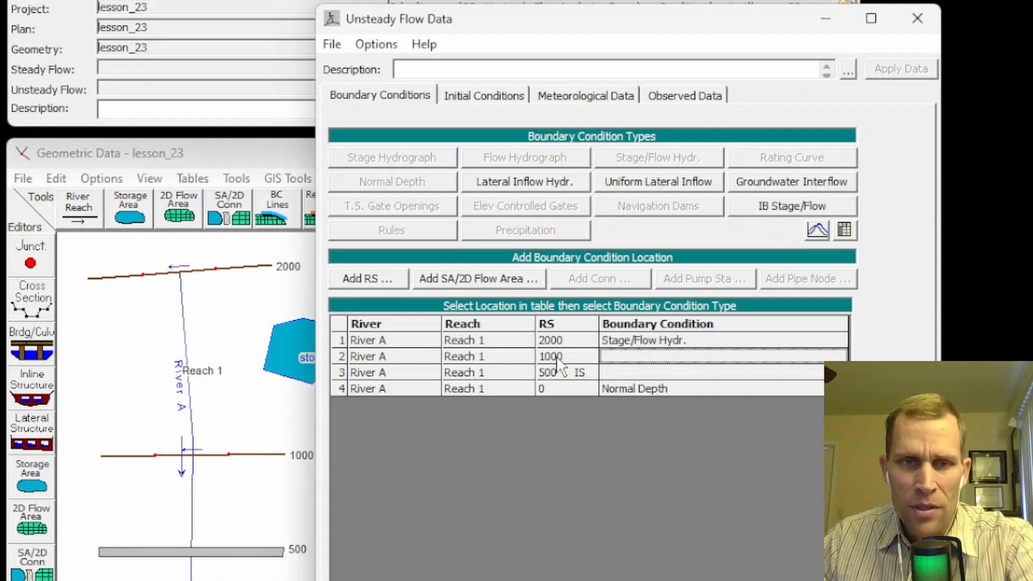
left_click(368, 45)
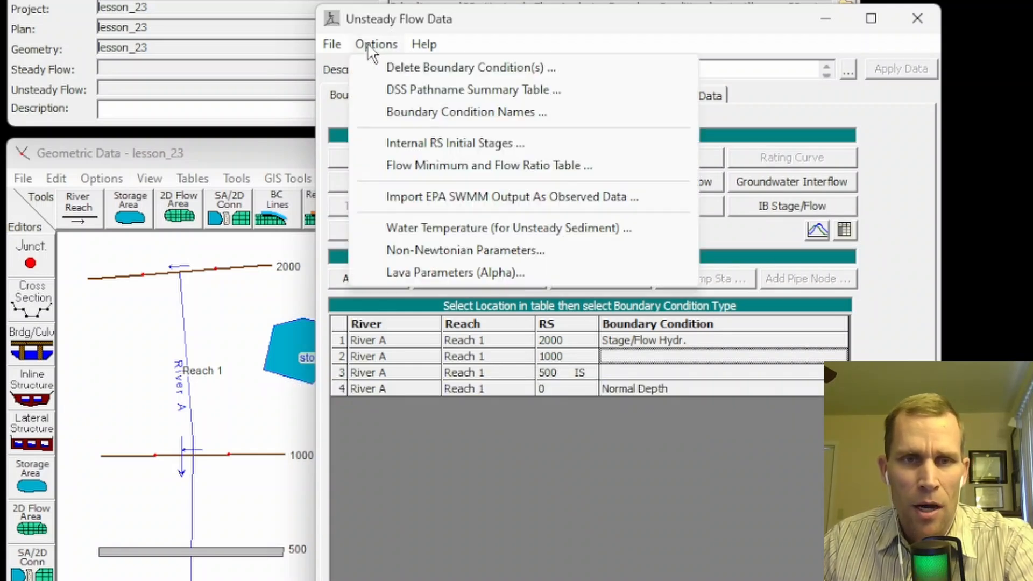
left_click(409, 69)
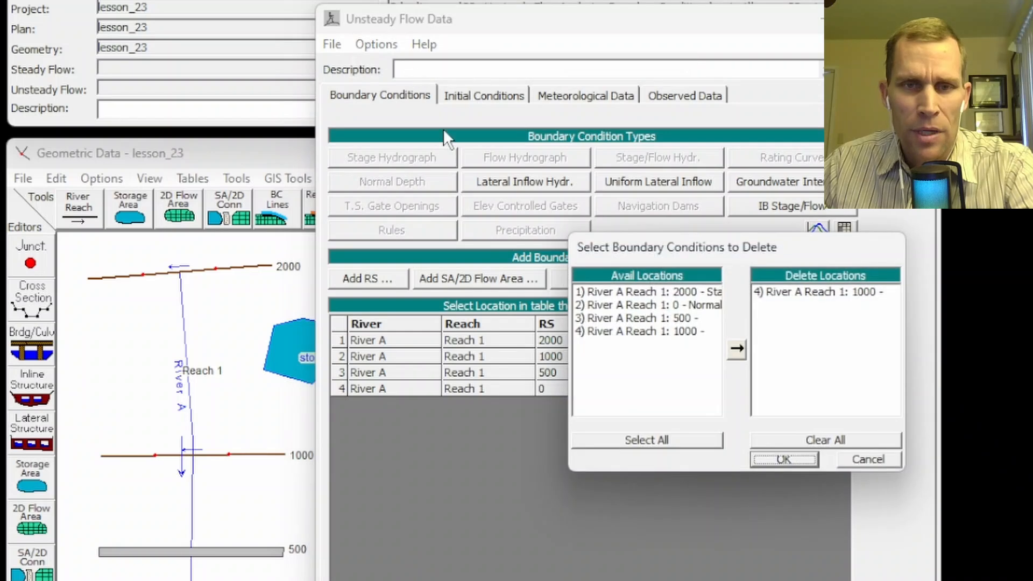
left_click(819, 295)
left_click(785, 459)
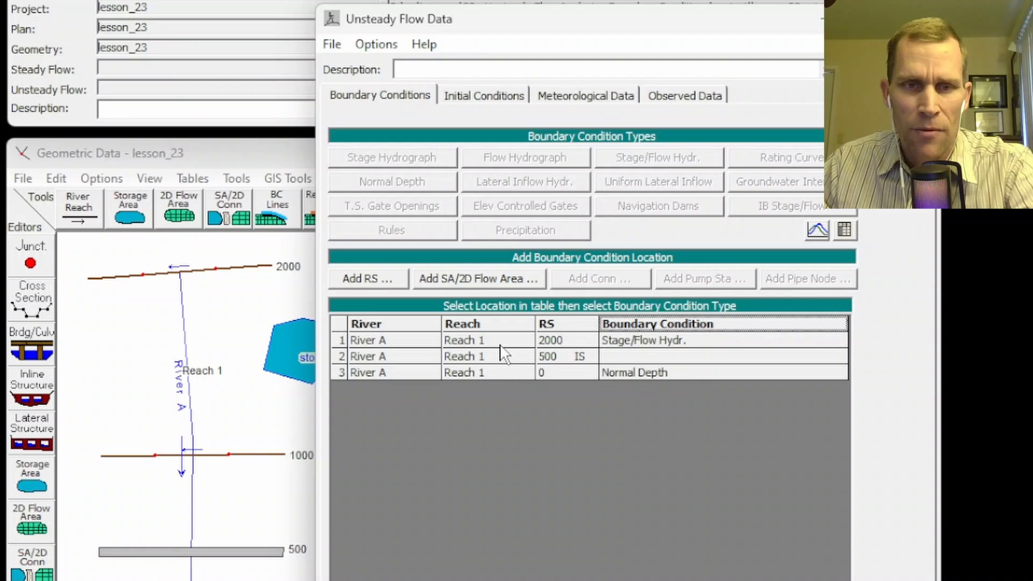
- Add River A Reach 1 river stations 500 and 1000 as boundary condition locations
left_click(375, 284)
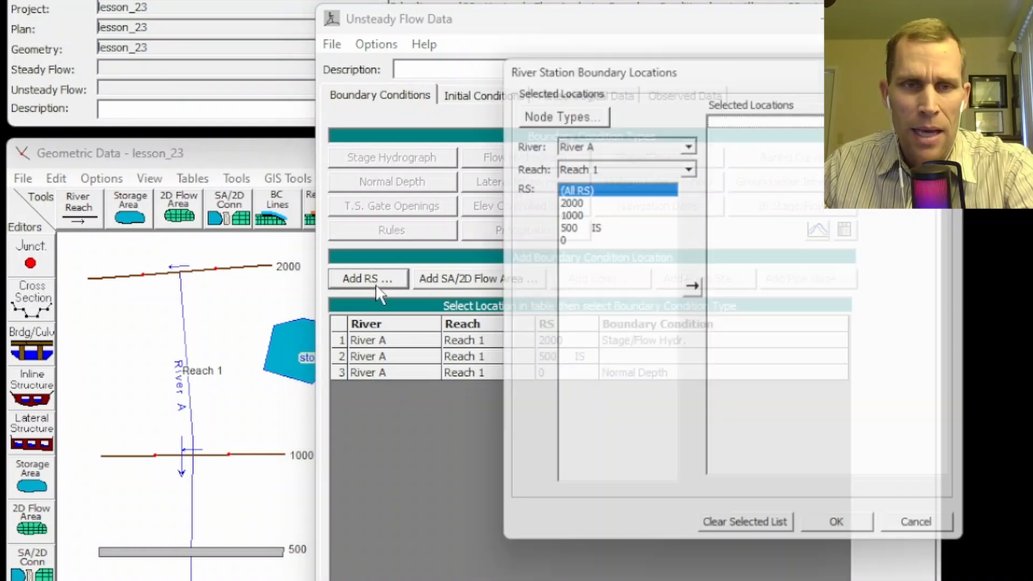
left_click(569, 225)
double_click(568, 213)
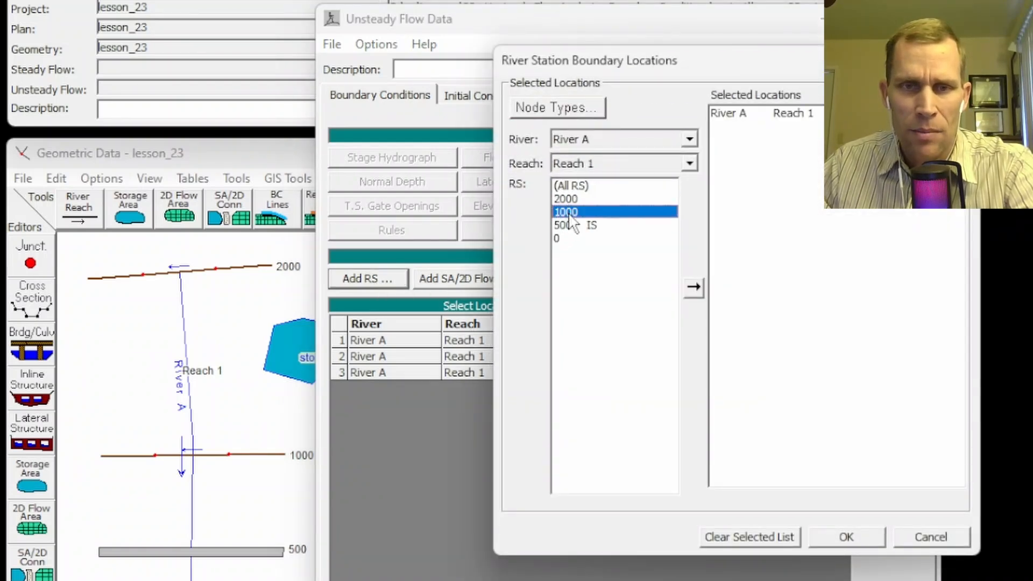
left_click(836, 536)
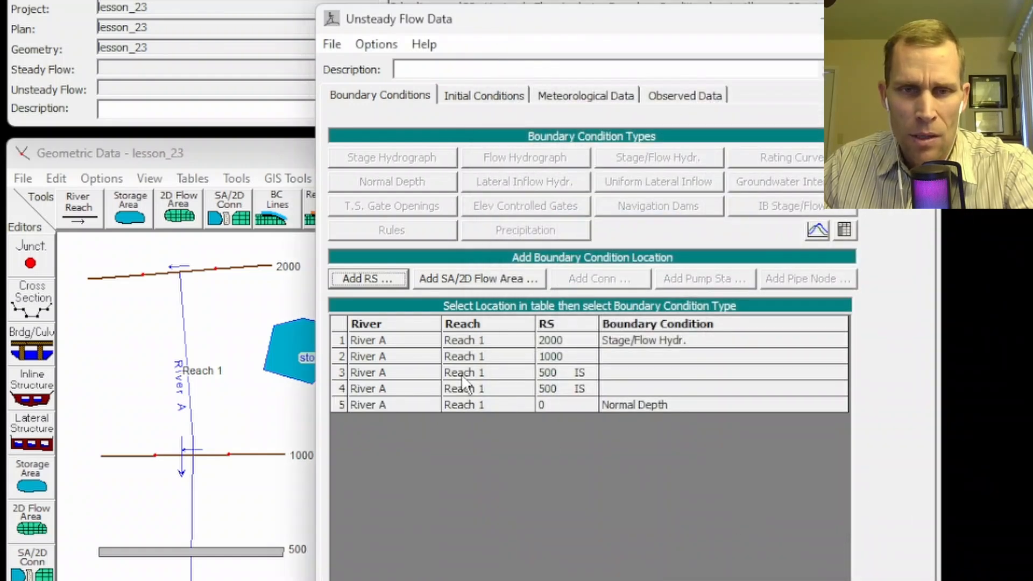
- Delete the duplicate boundary condition location at river station 500
left_click(560, 373)
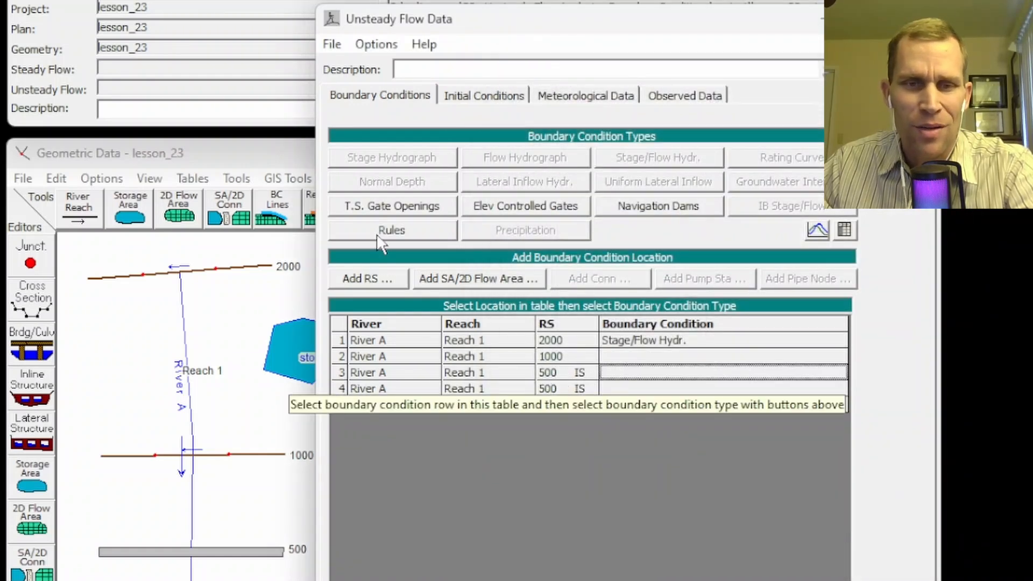
left_click(376, 44)
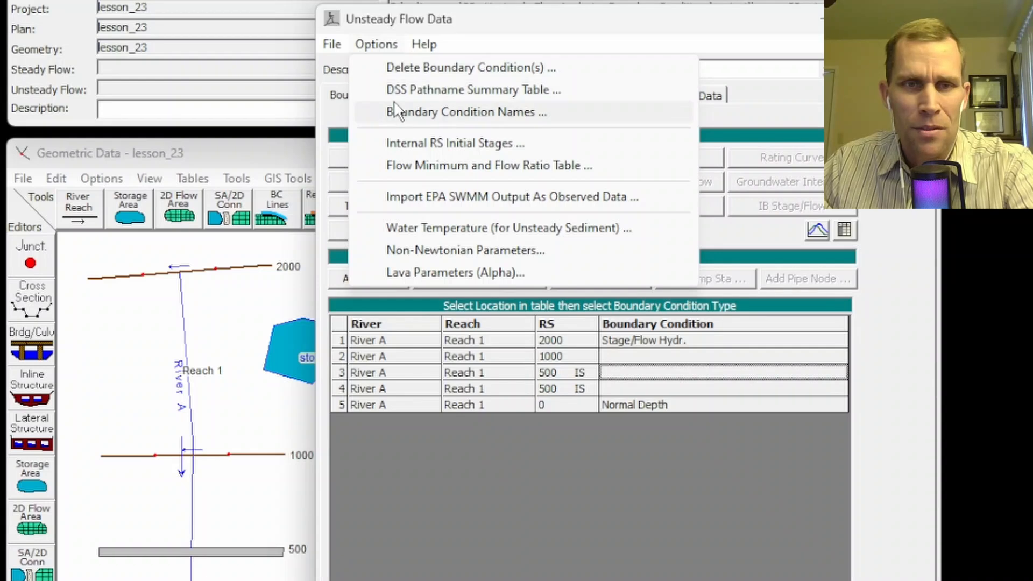
left_click(409, 67)
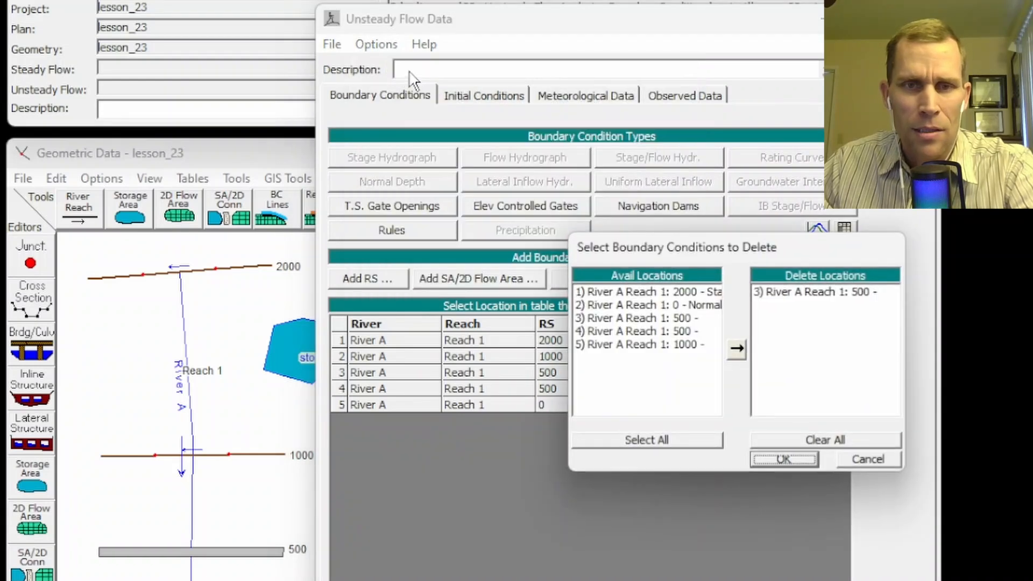
left_click(787, 293)
left_click(784, 459)
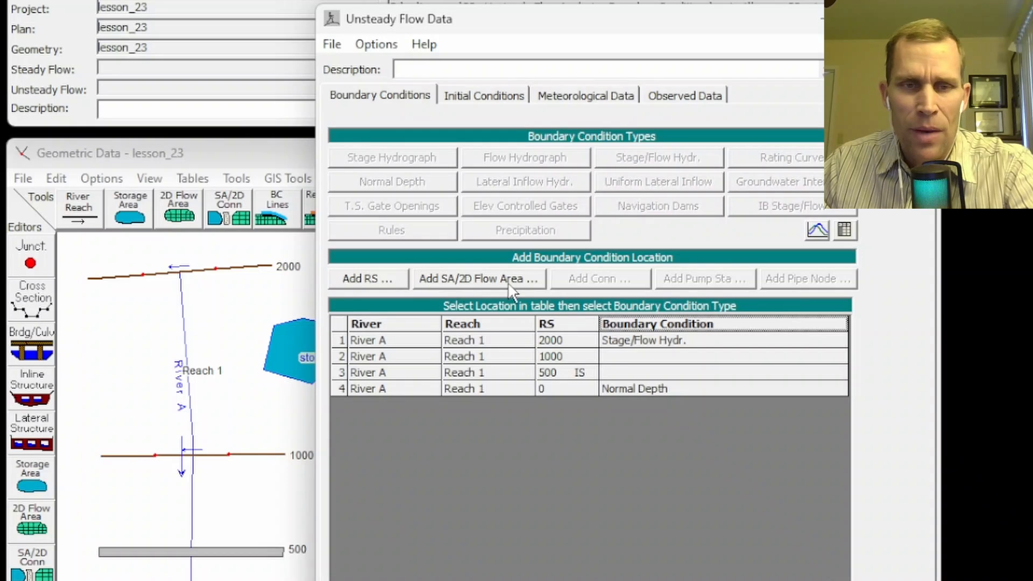
- Add storage_area_1 as a storage area boundary condition location and select its row
left_click(448, 276)
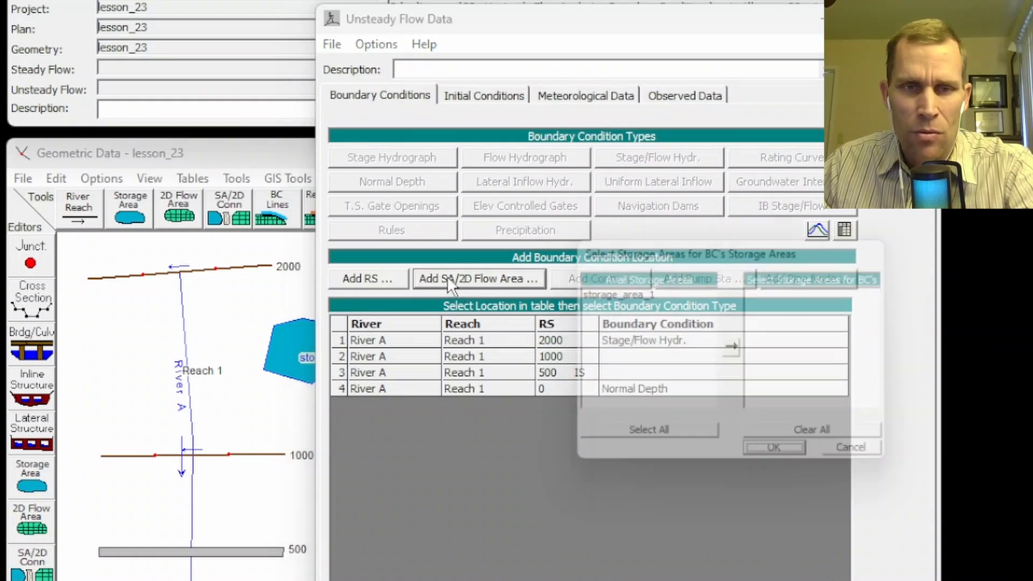
left_click(631, 294)
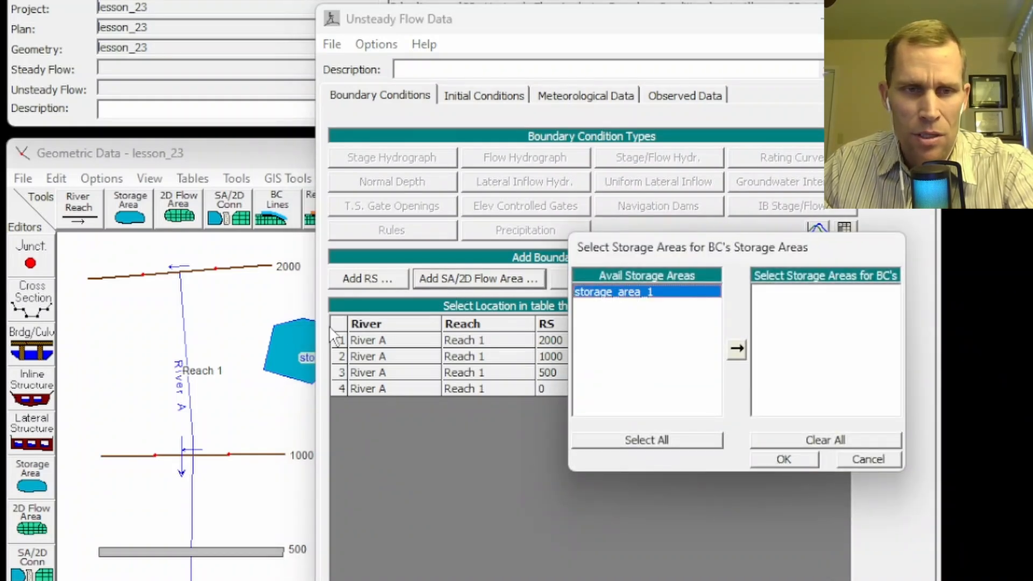
left_click(740, 348)
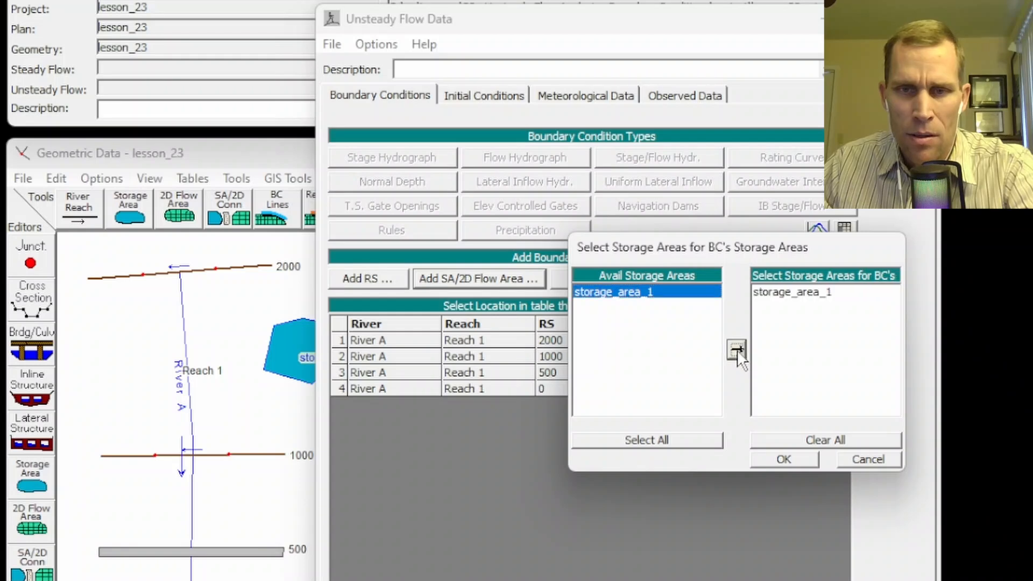
left_click(784, 458)
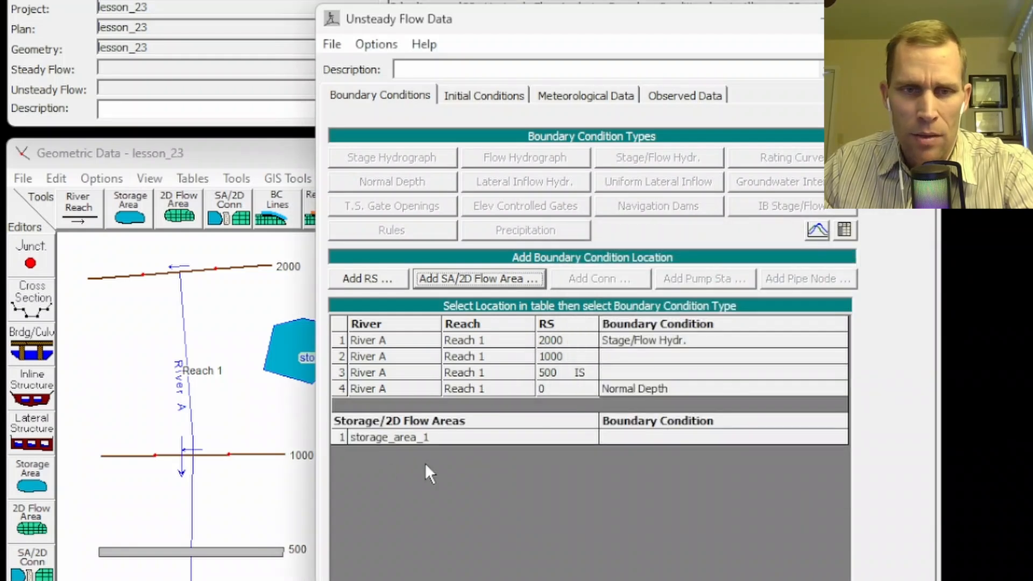
left_click(383, 438)
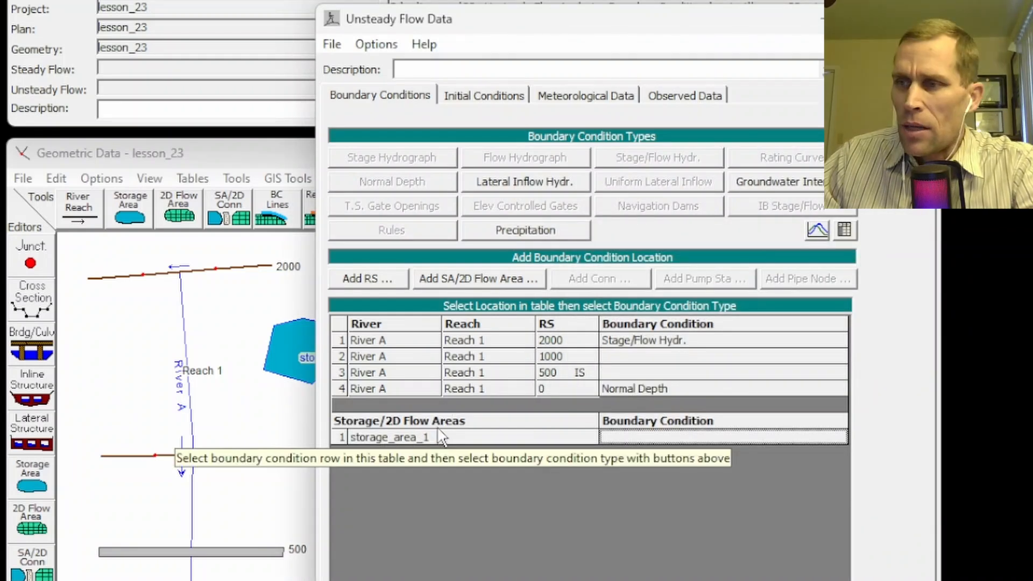
- Assign a table-entered lateral inflow hydrograph to the River A Reach 1 boundary location at river station 1000
left_click(544, 357)
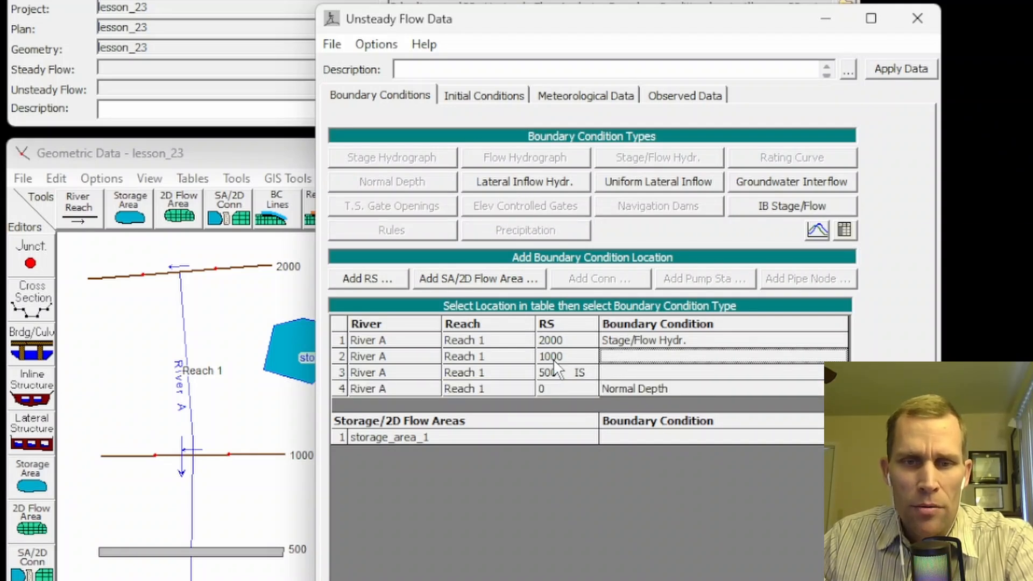
left_click(517, 181)
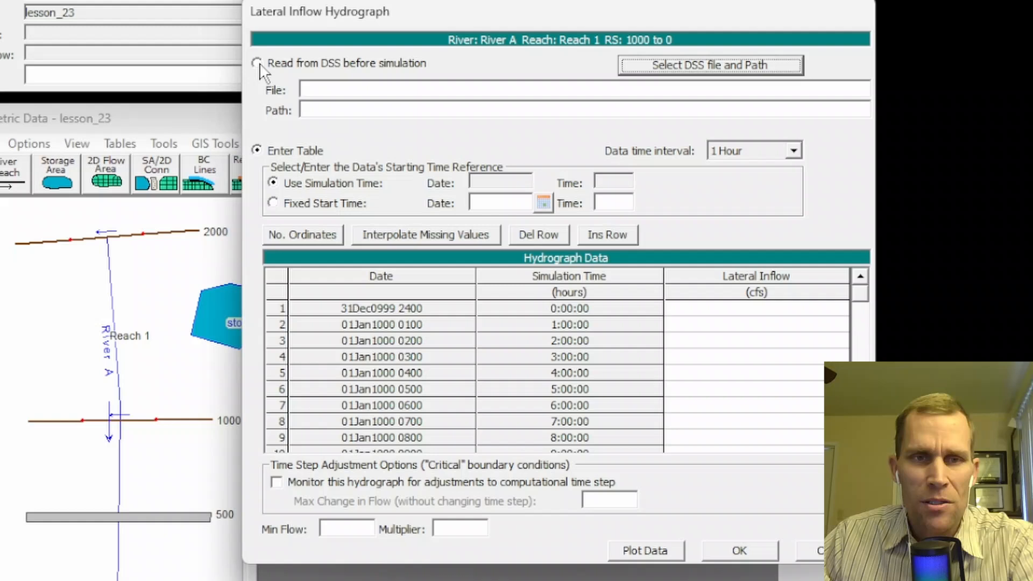
left_click(269, 20)
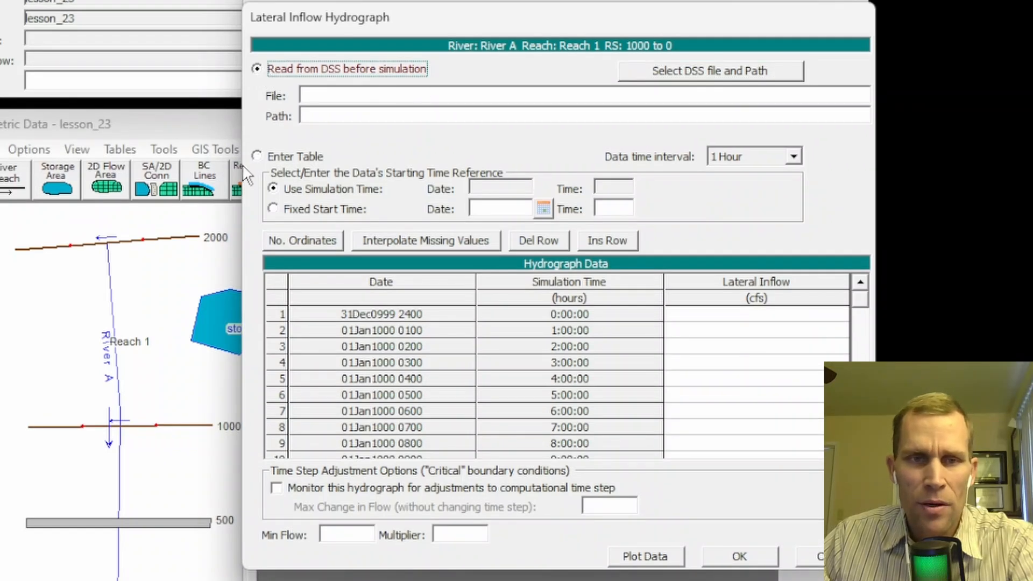
left_click(257, 156)
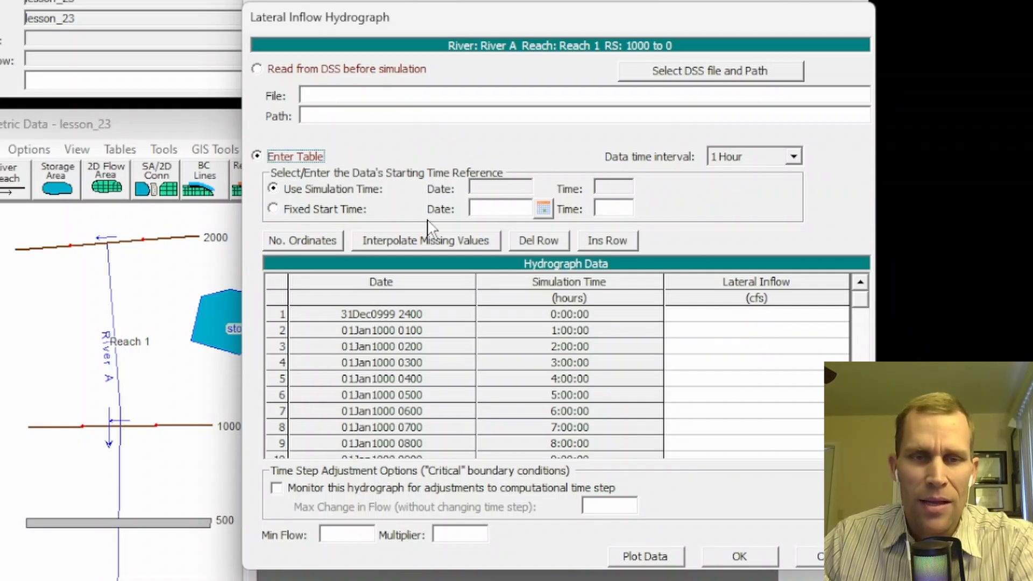
left_click_drag(457, 17, 438, 182)
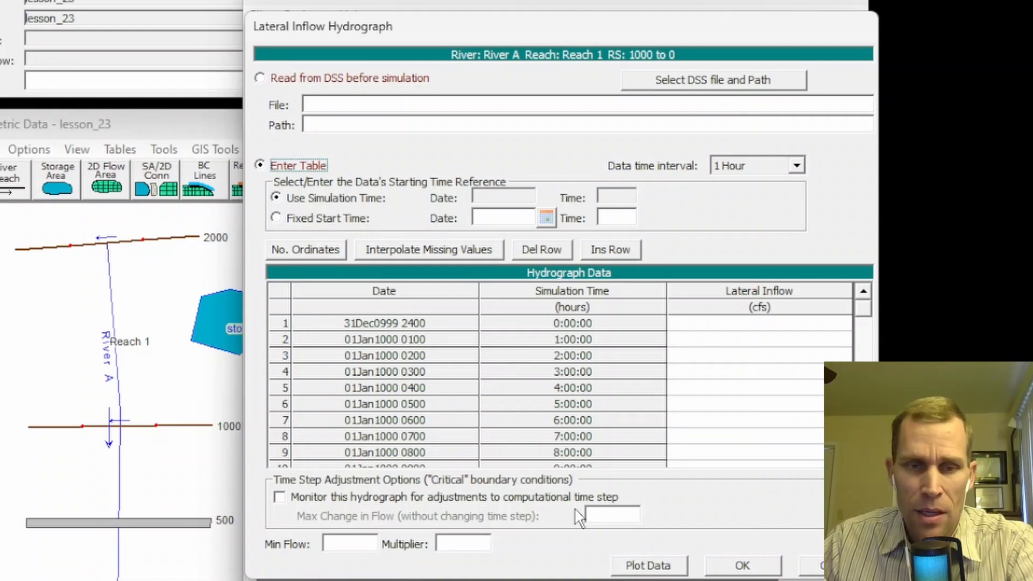
left_click(726, 565)
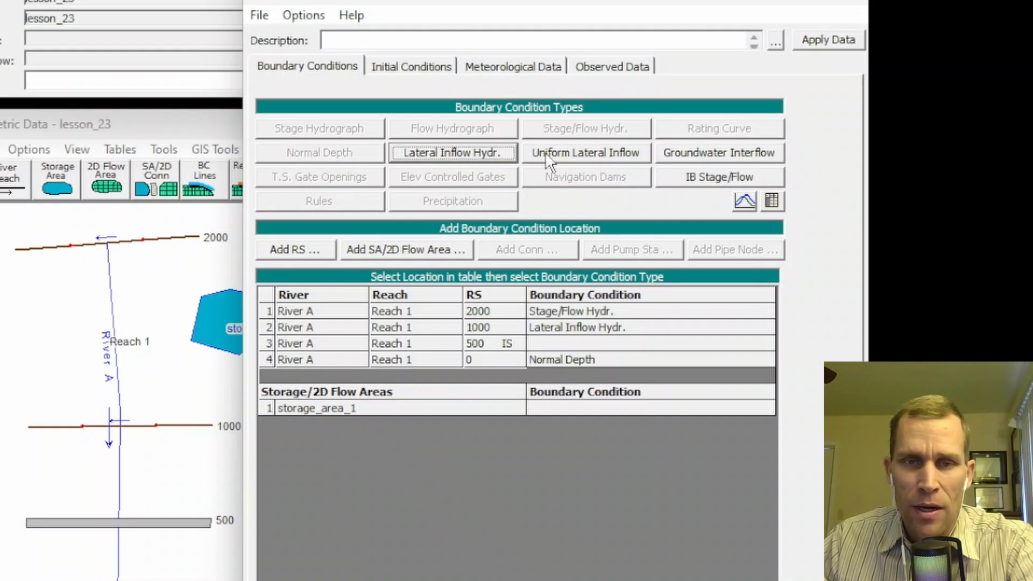
- Change river station 1000 to a uniform lateral inflow hydrograph distributed down to river station 0
left_click(589, 153)
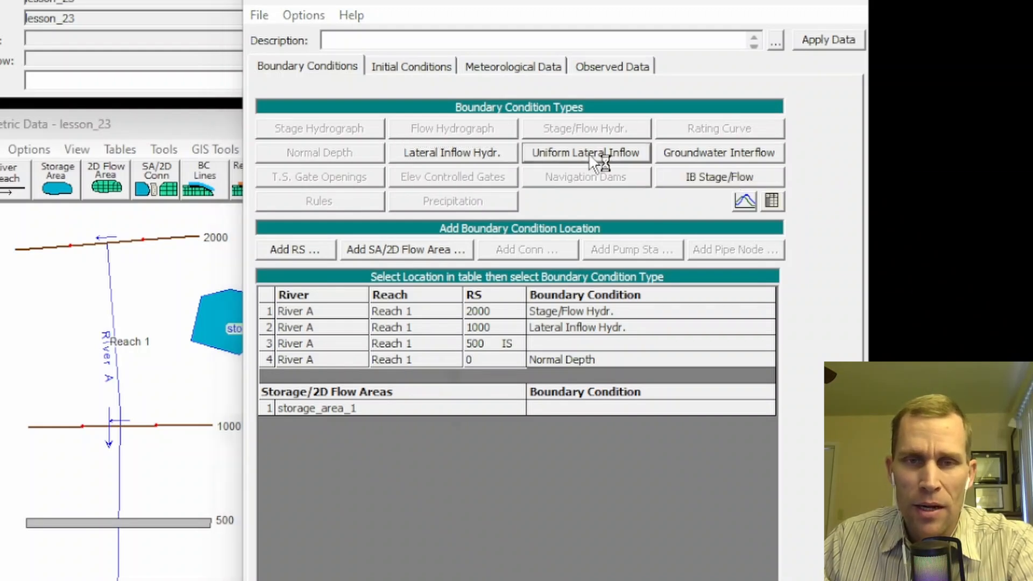
left_click(737, 395)
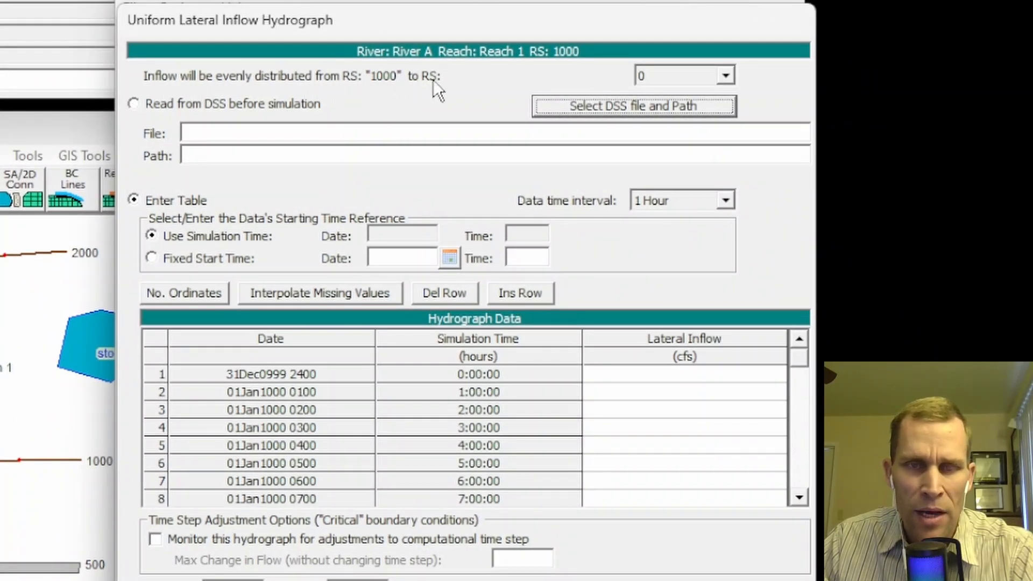
left_click(726, 76)
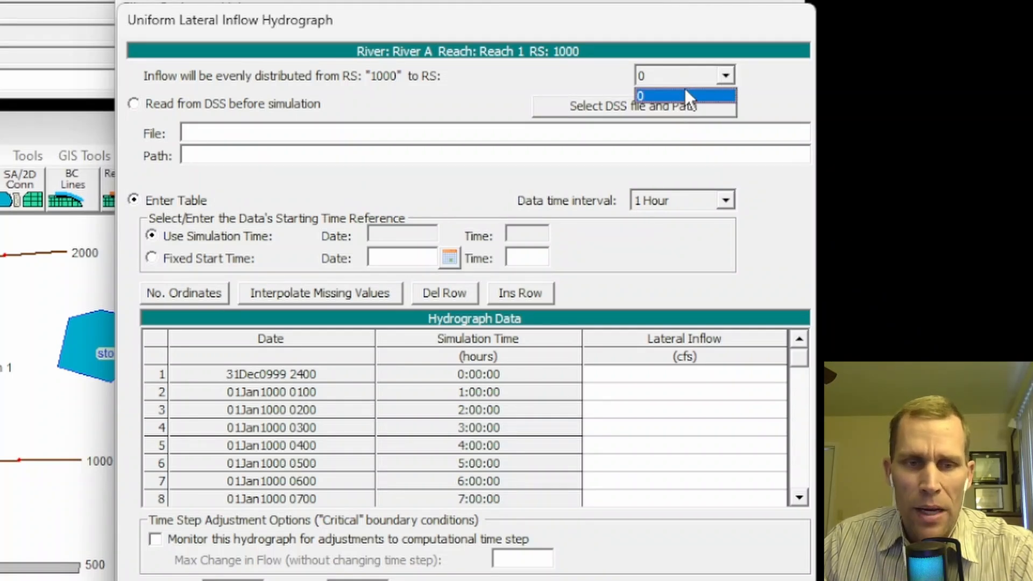
left_click(651, 96)
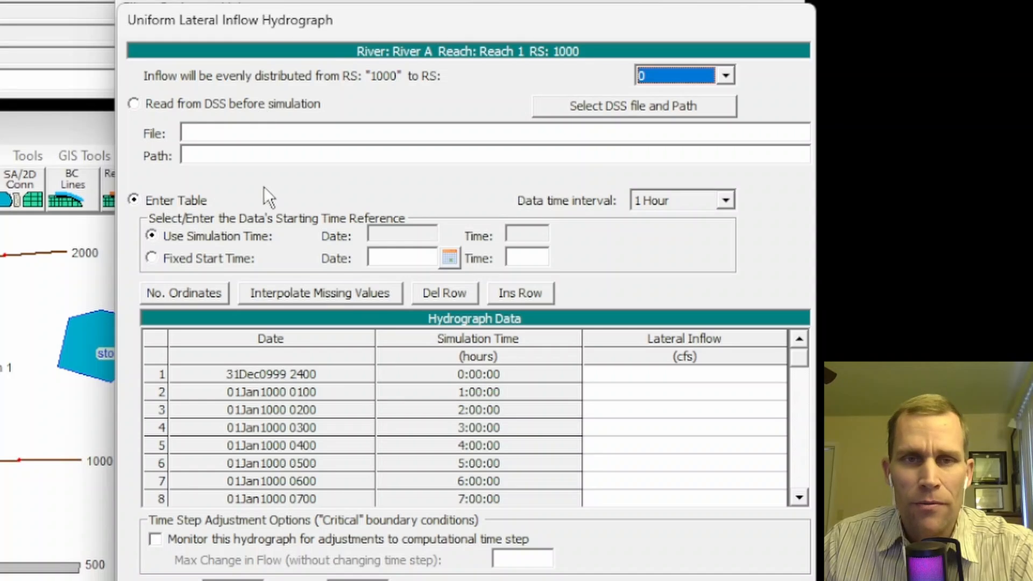
key("Return")
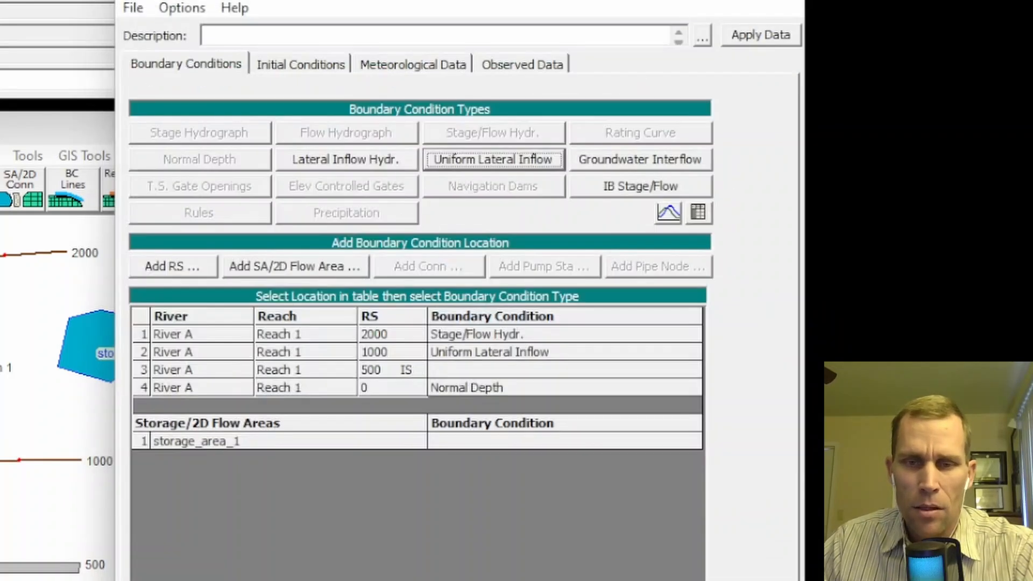
- Assign groundwater interflow between river stations 1000 and 0 as the boundary condition at river station 1000
left_click(392, 347)
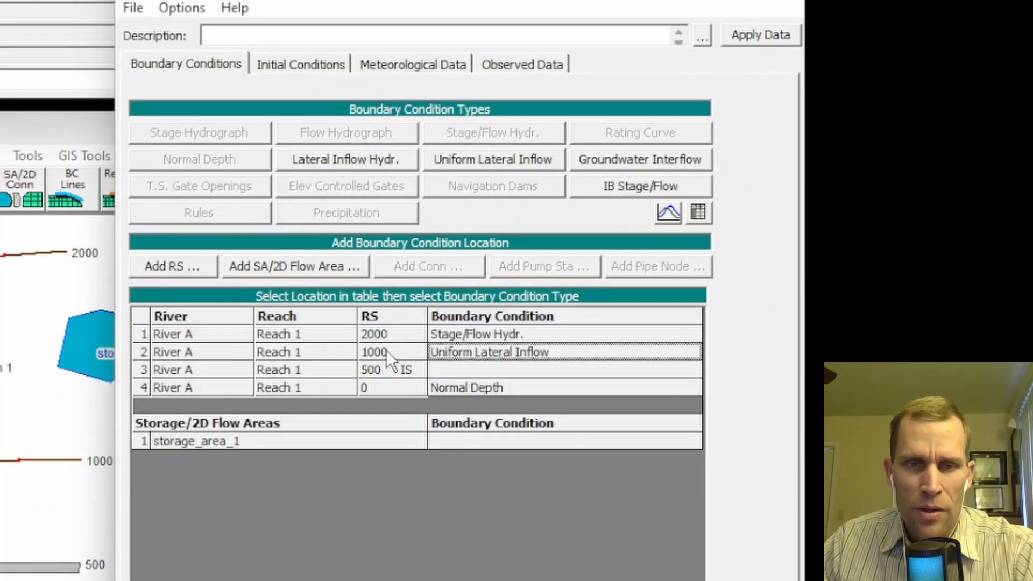
left_click(643, 161)
left_click(637, 434)
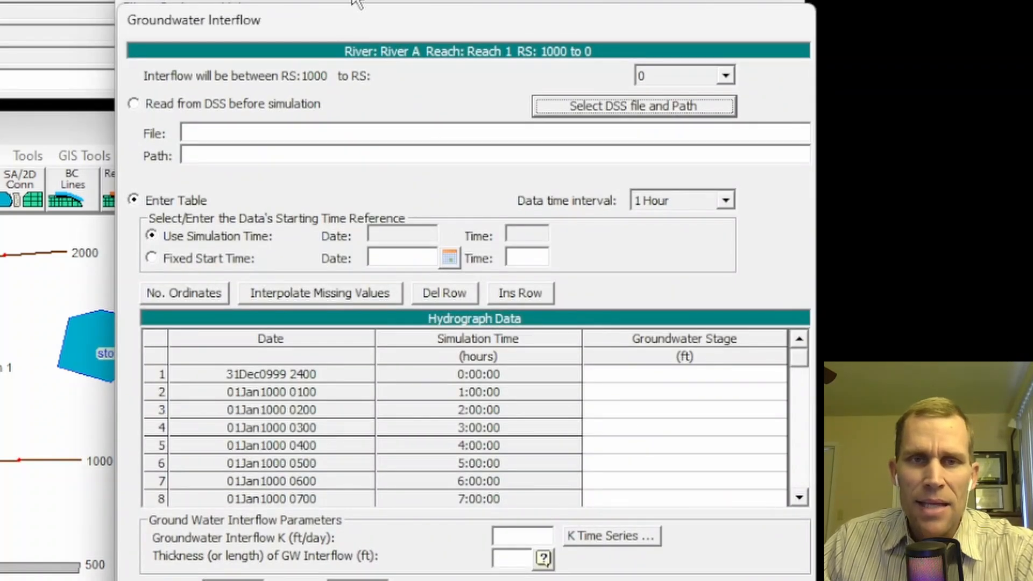
mouse_move(356, 2)
left_mouse_down()
mouse_move(369, 13)
mouse_move(344, 437)
mouse_move(358, 4)
left_mouse_up()
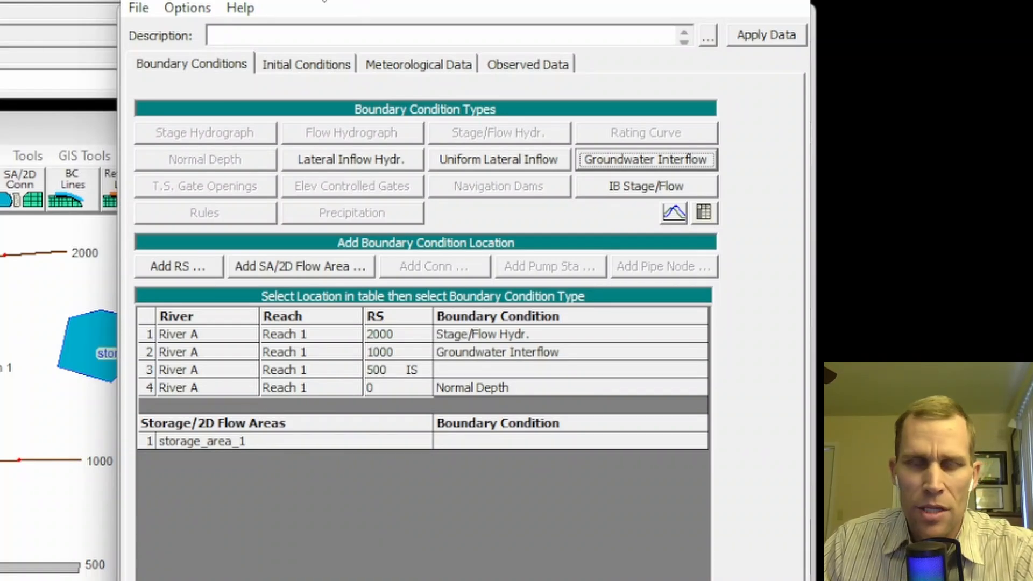
- Set the data time interval of the groundwater interflow at river station 1000 to 2 Hour
left_click(235, 441)
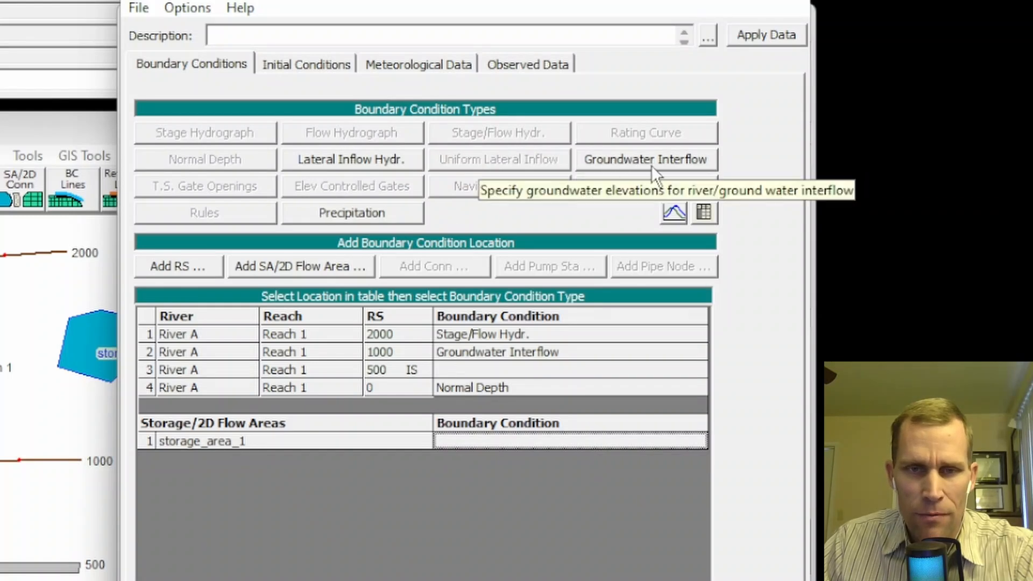
left_click(461, 353)
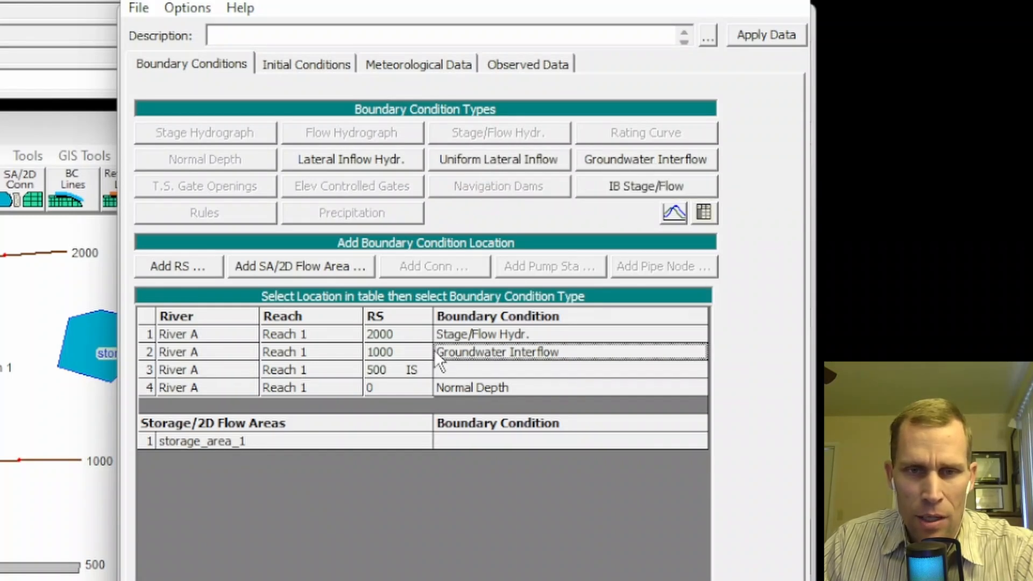
double_click(384, 353)
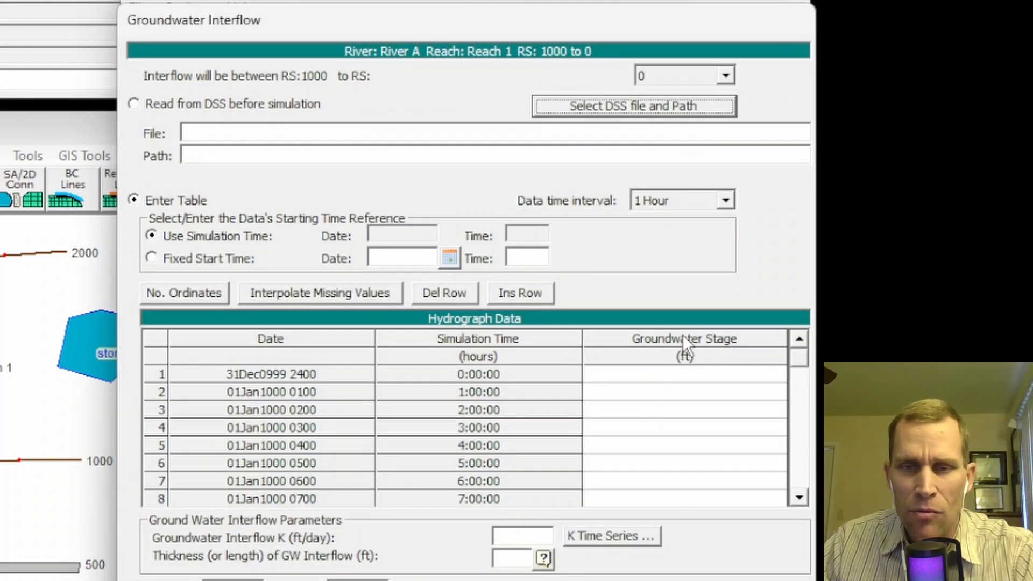
left_click_drag(663, 370, 666, 483)
left_click(653, 409)
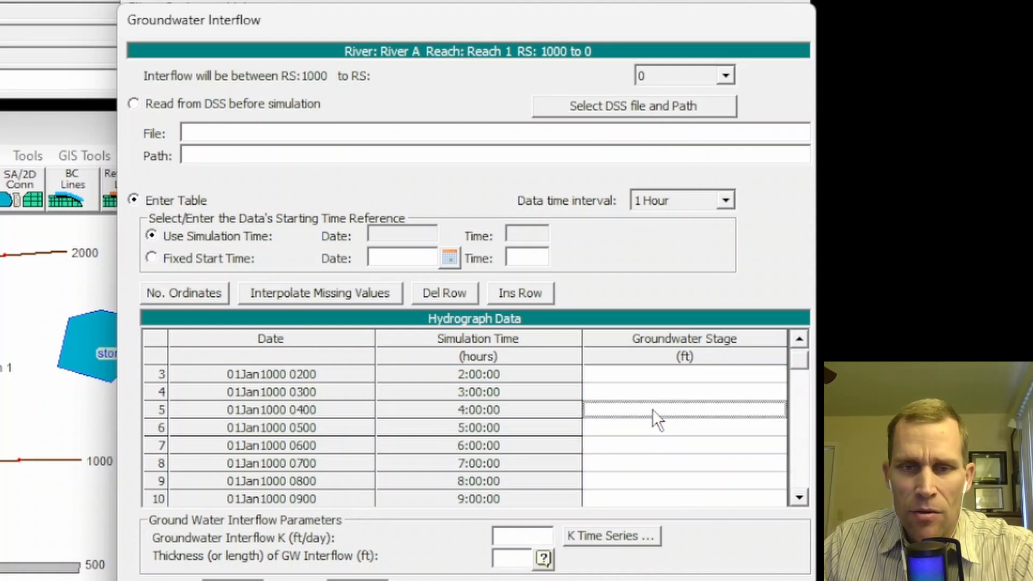
left_click(721, 204)
left_click(677, 235)
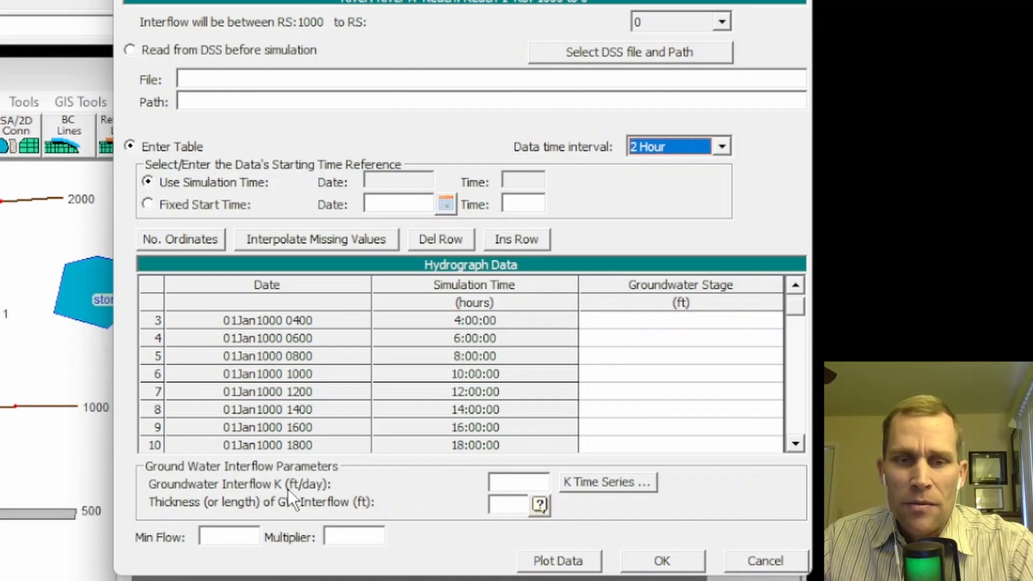
left_click(511, 482)
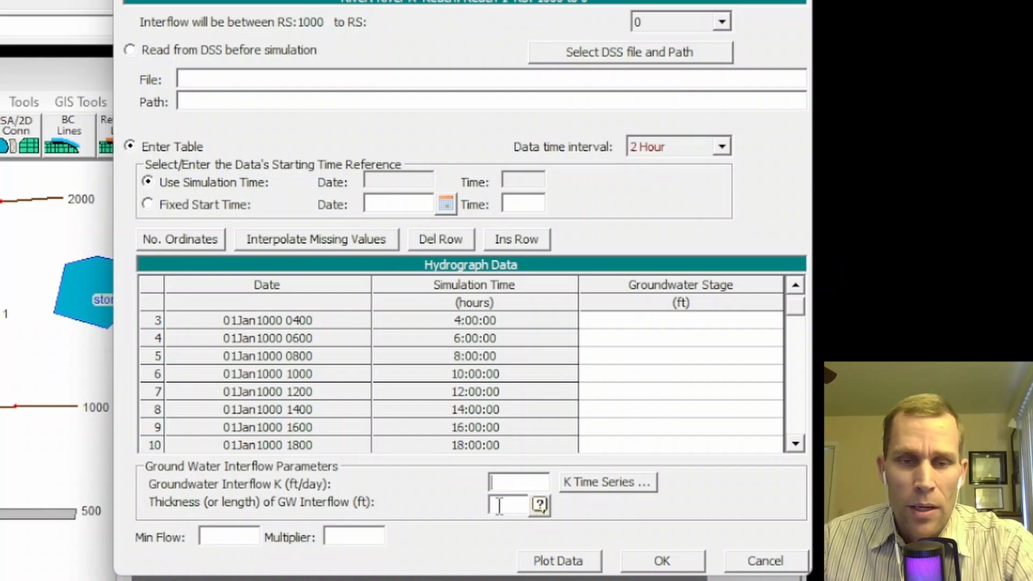
left_click(218, 536)
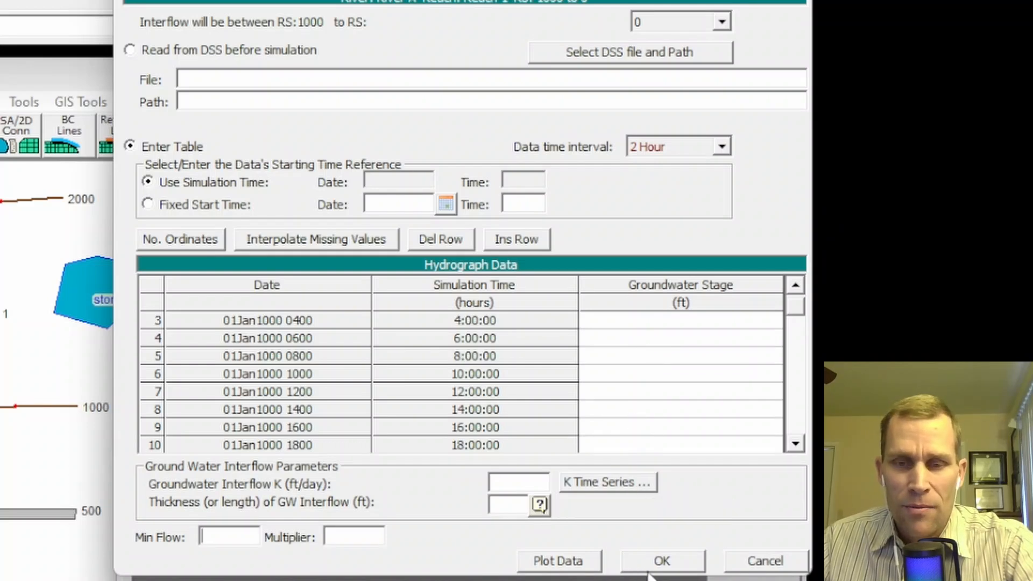
left_click(662, 562)
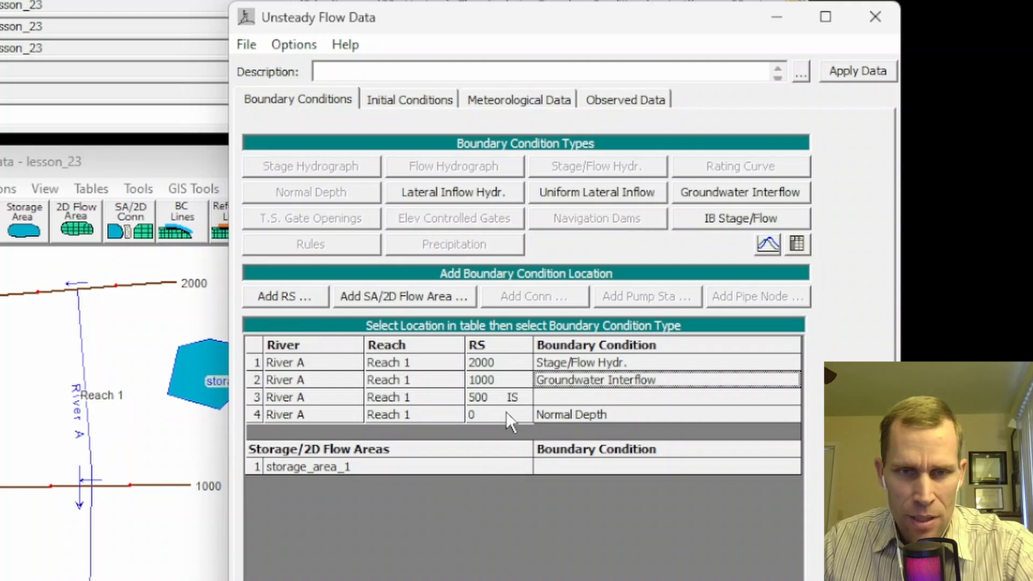
- Select the river station 500 boundary location and view its inline structure and gates in the geometric data
left_click(495, 398)
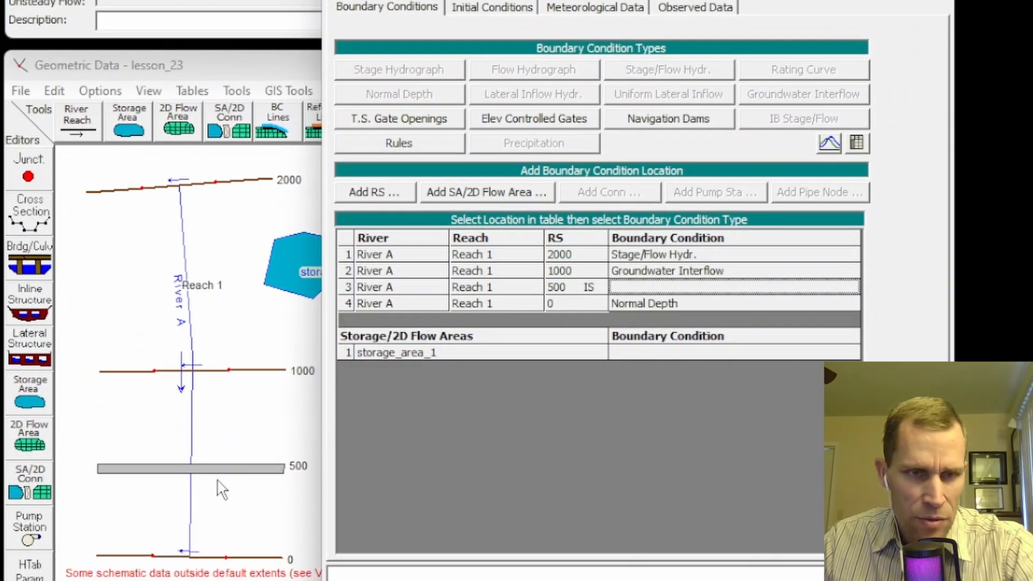
left_click(285, 447)
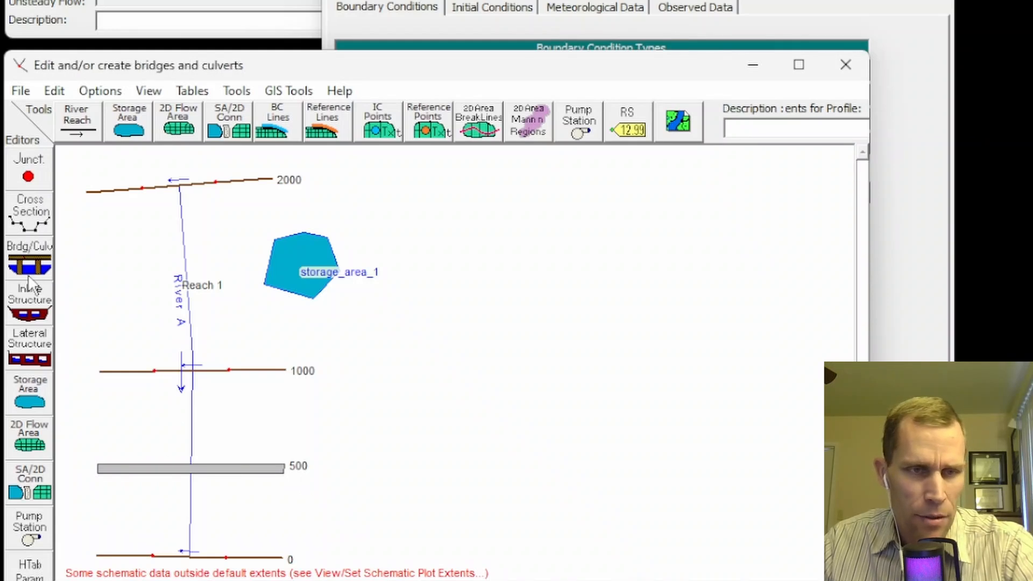
left_click(30, 302)
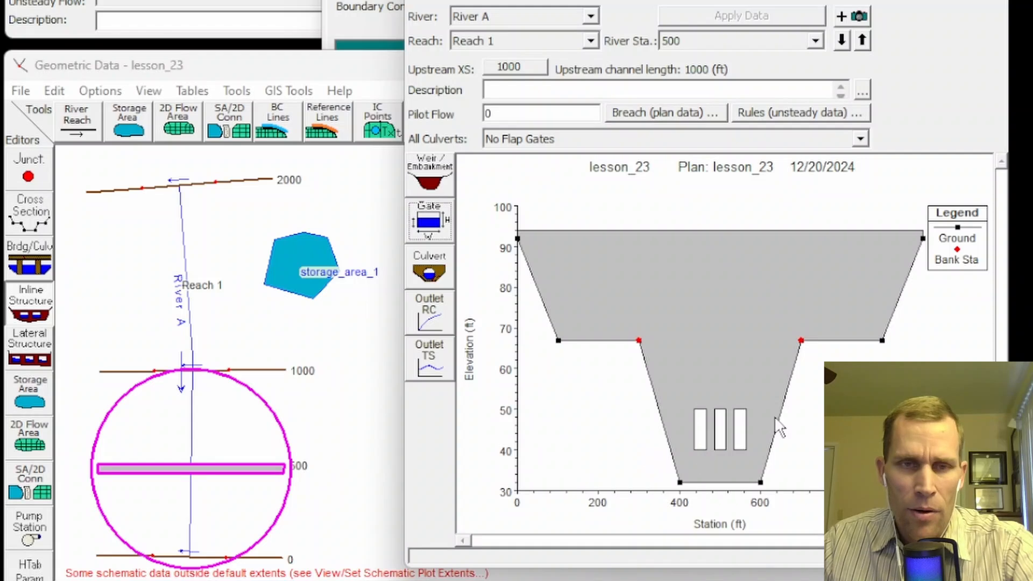
left_click(985, 0)
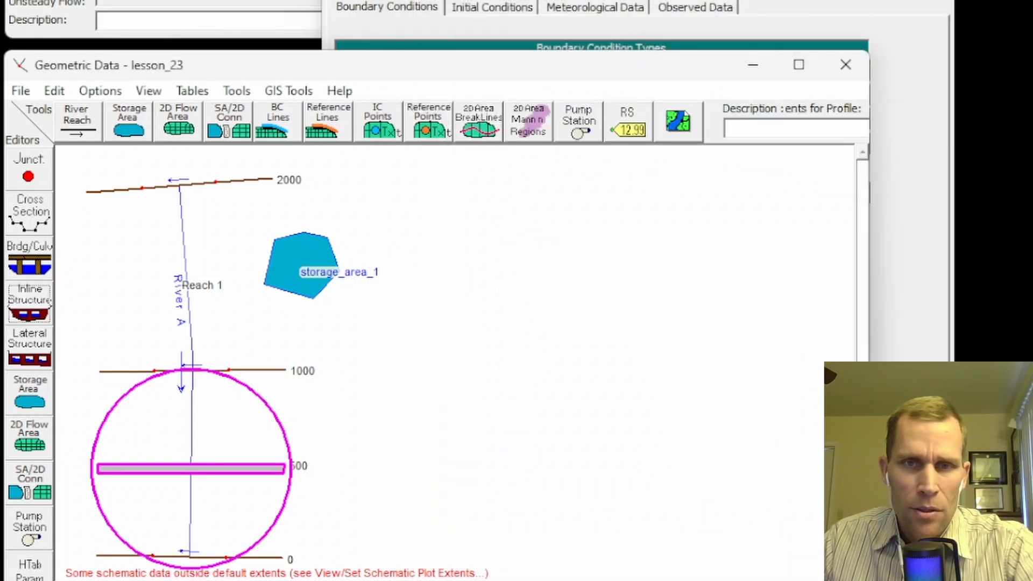
left_click(717, 33)
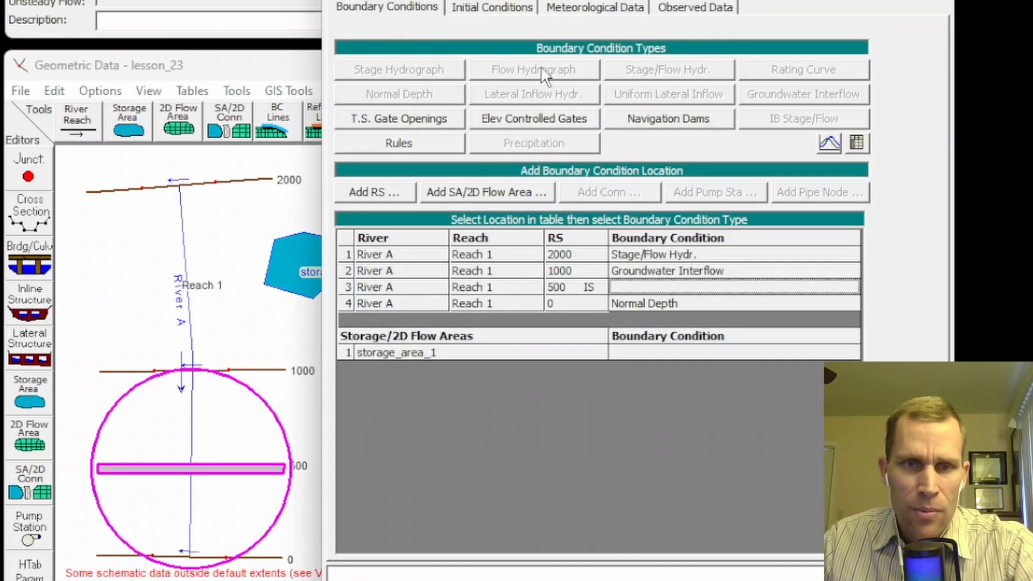
- Assign time series gate openings as the boundary condition at river station 500 and set the data time interval to 10 Minute
left_click(385, 121)
left_click_drag(303, 0, 531, 0)
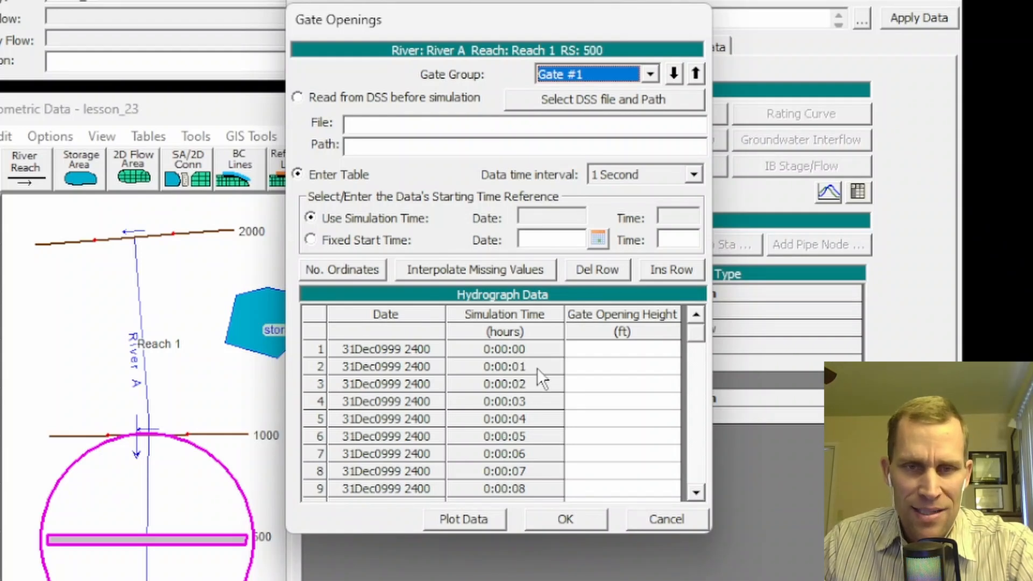
left_click(693, 175)
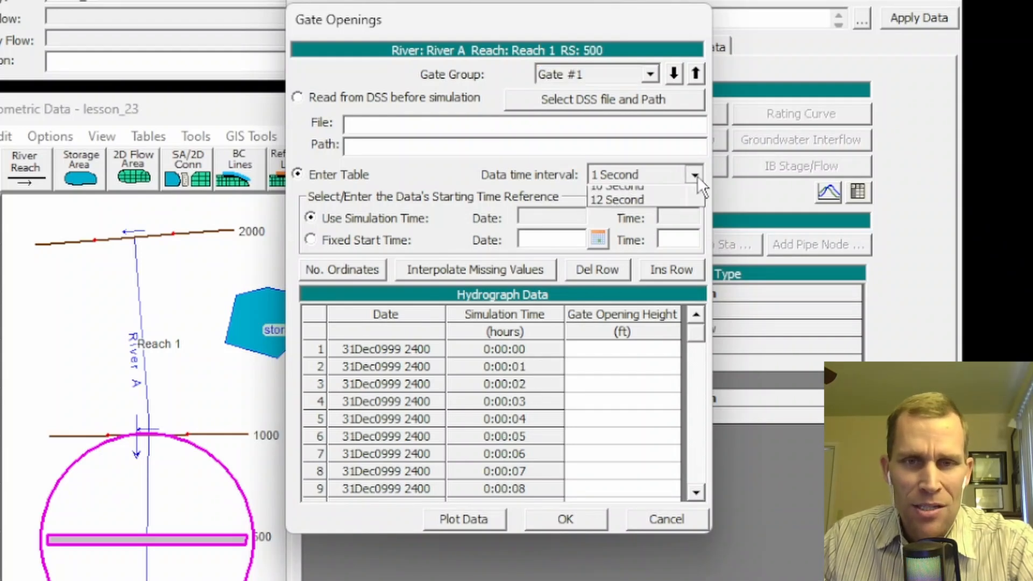
scroll(636, 264, "down", 2)
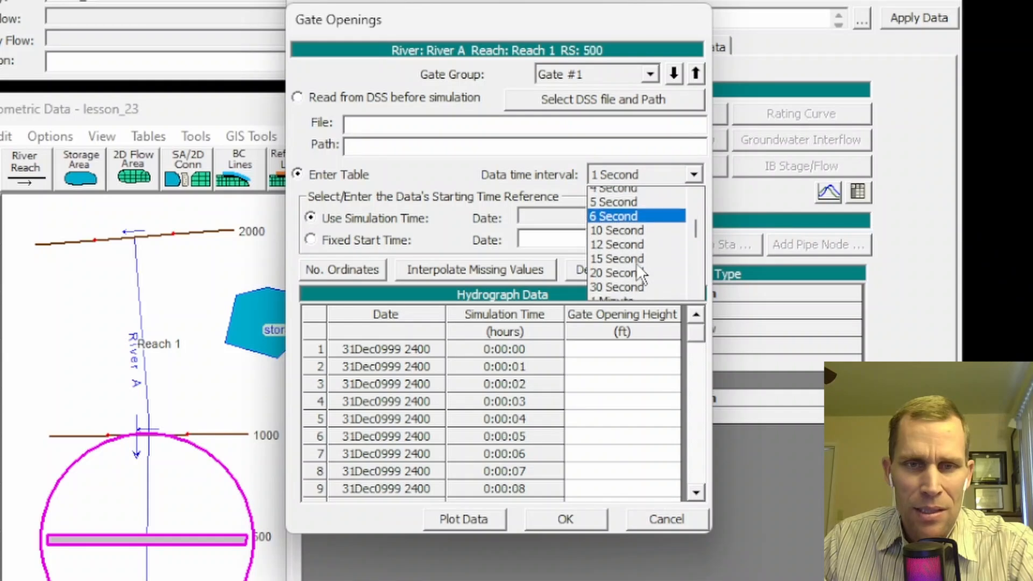
left_click(634, 262)
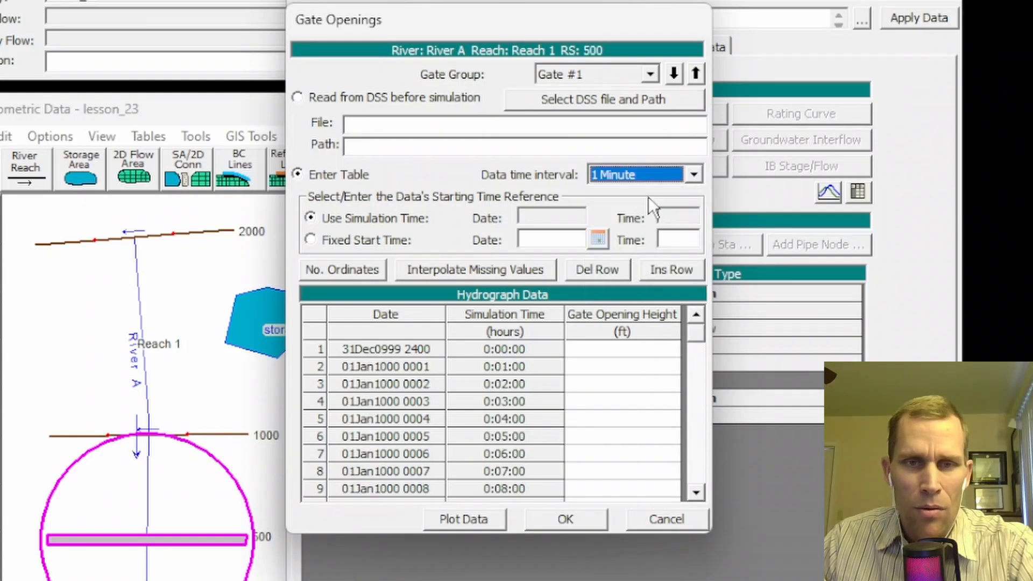
left_click(694, 175)
scroll(632, 243, "down", 2)
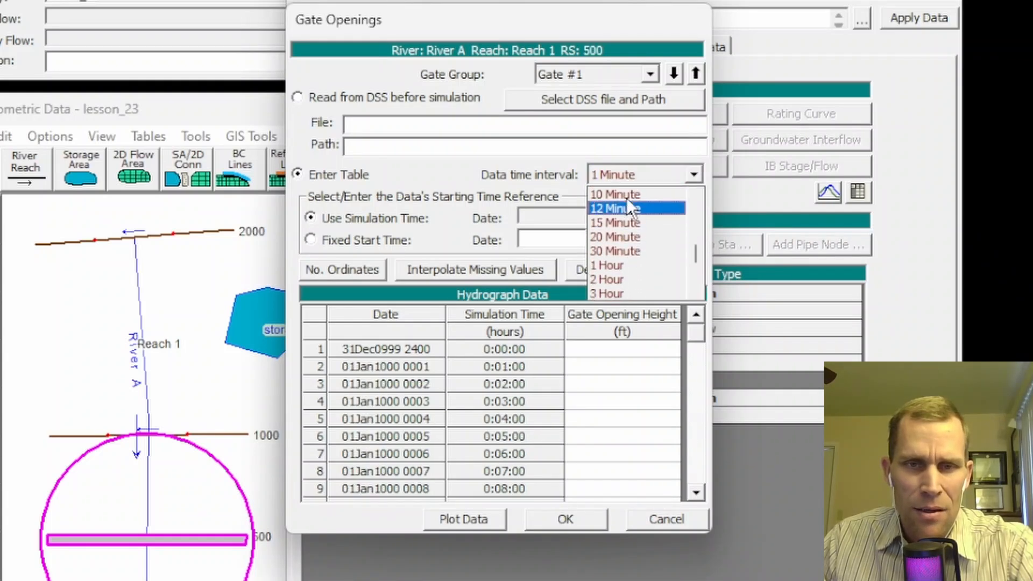
left_click(627, 195)
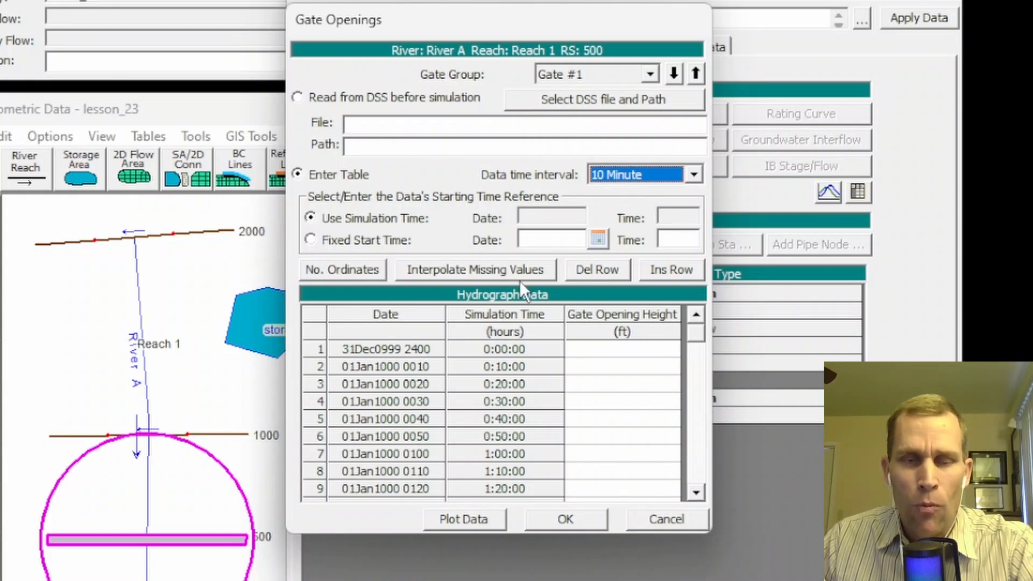
- Try the DSS data source for Gate #1's openings, switch back to table entry and accept the gate opening data
left_click(297, 97)
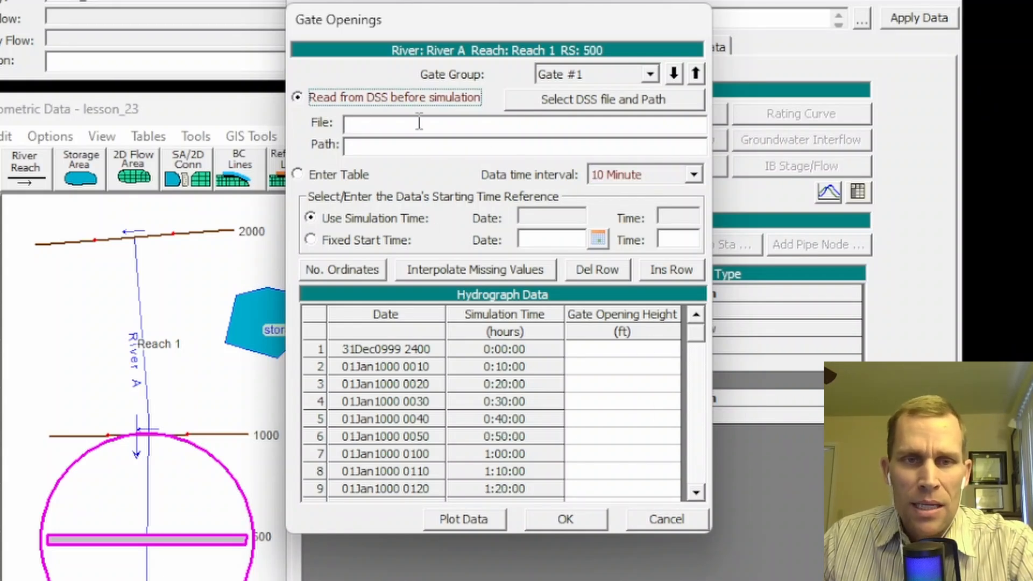
left_click(298, 175)
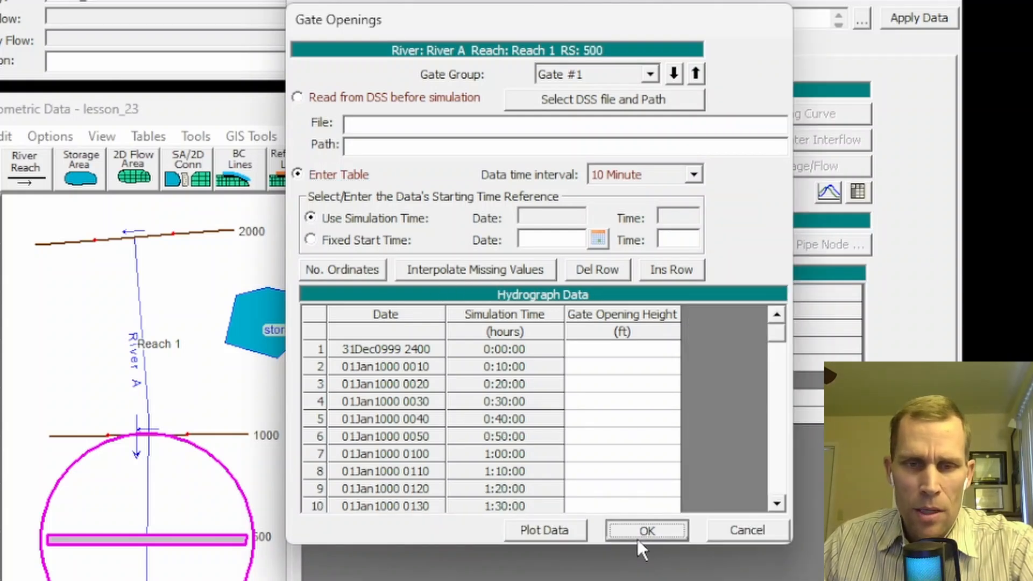
left_click(649, 531)
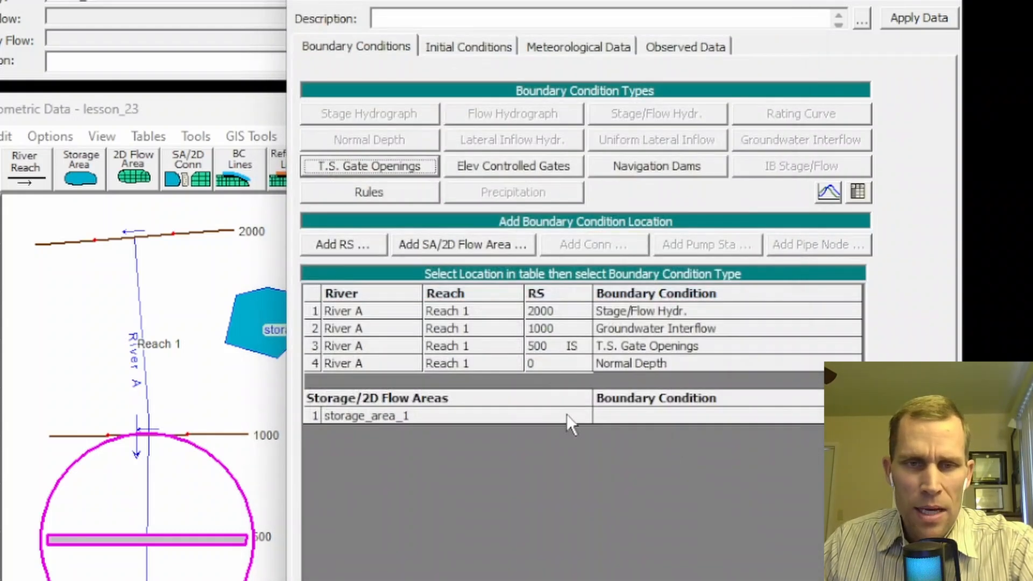
- Overwrite the time series gate openings at river station 500 with elevation controlled gates and select gate group Gate #1
left_click(518, 167)
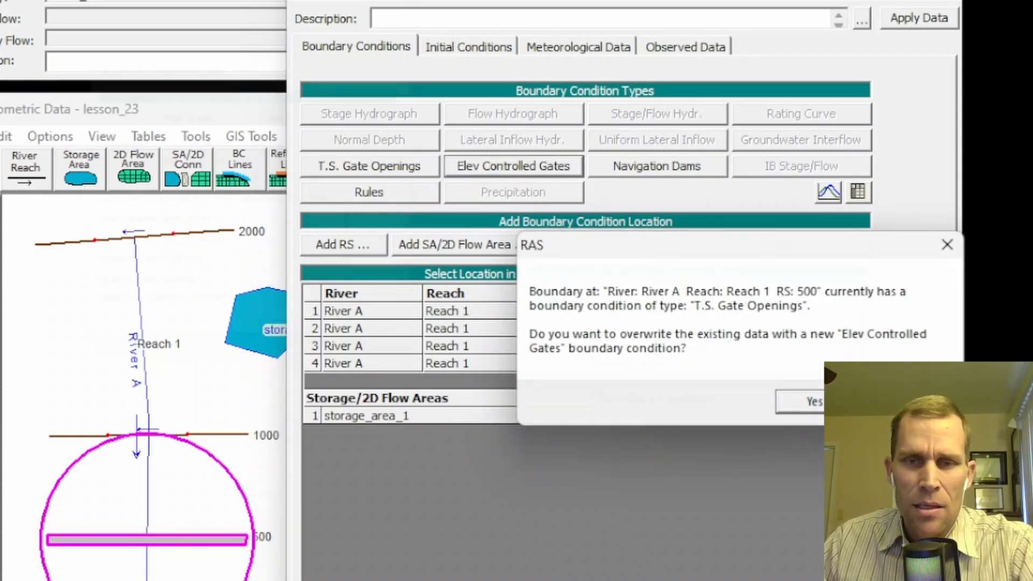
left_click(796, 401)
left_click_drag(218, 54, 489, 124)
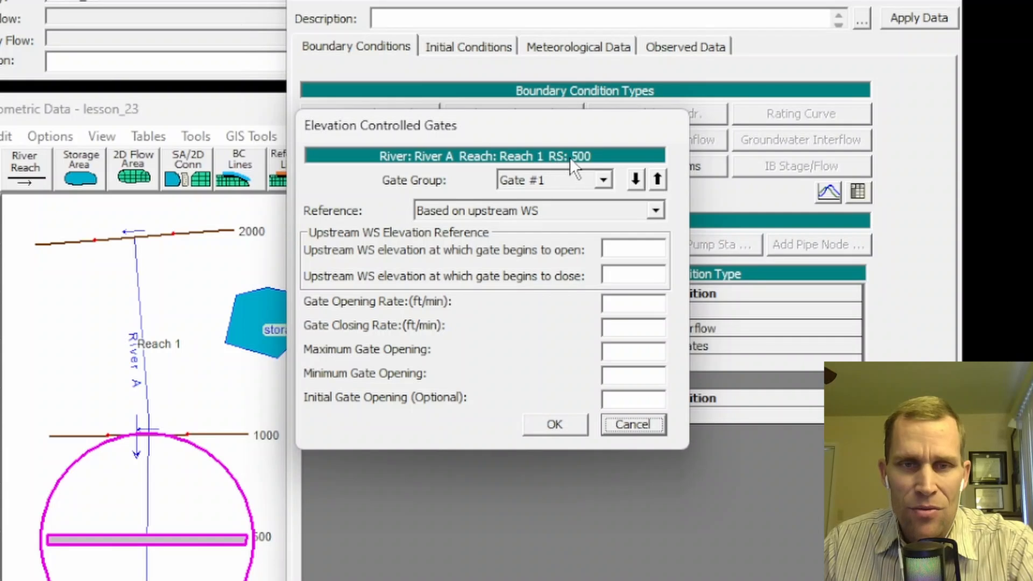
left_click(538, 180)
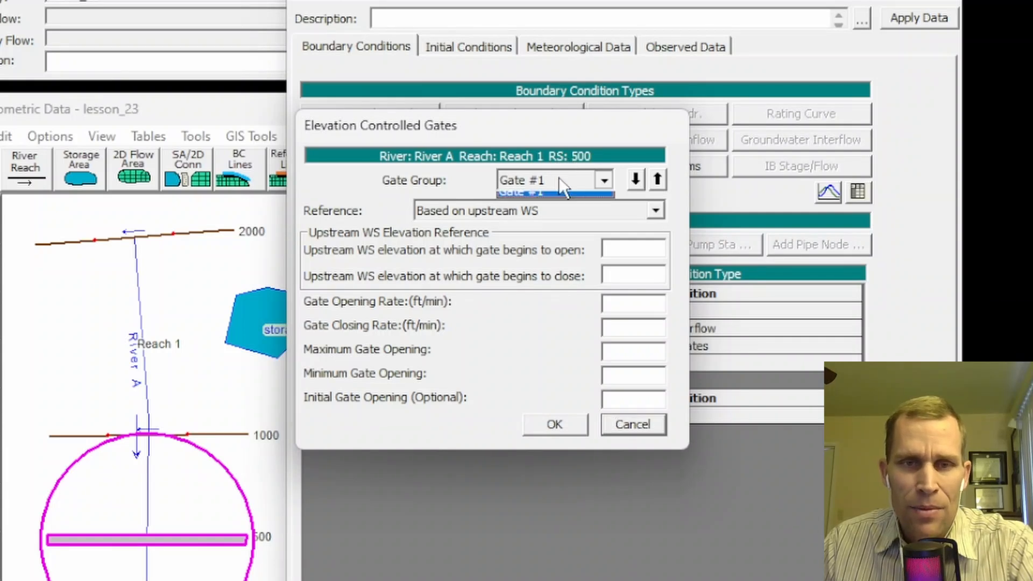
left_click(540, 199)
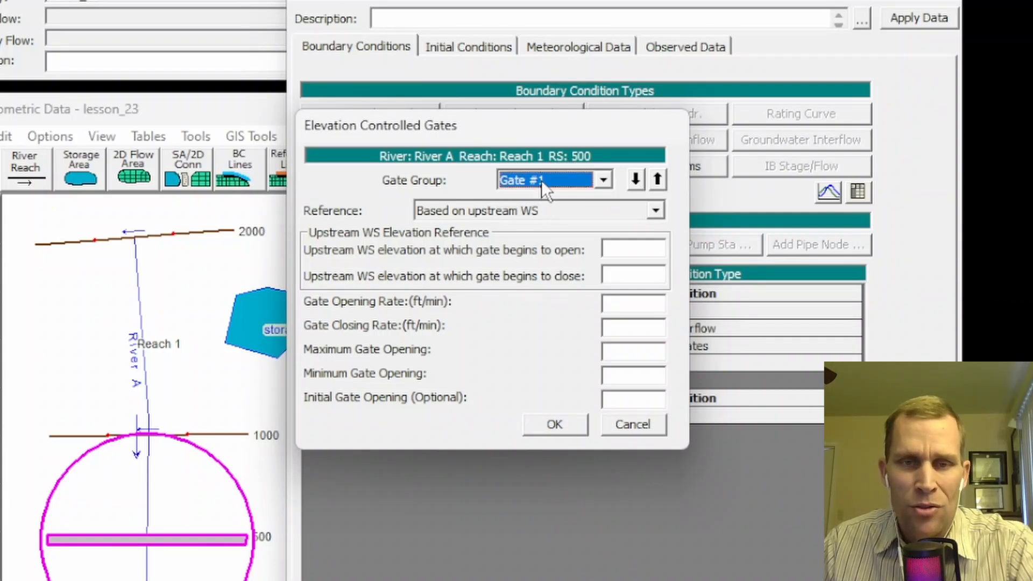
left_click(541, 179)
left_click(552, 180)
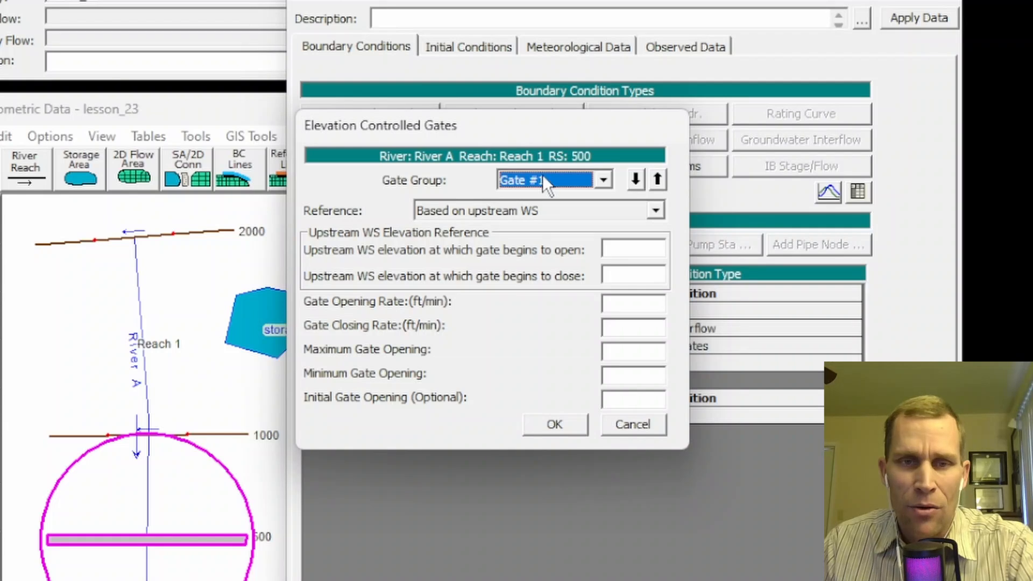
left_click(561, 188)
left_click(558, 186)
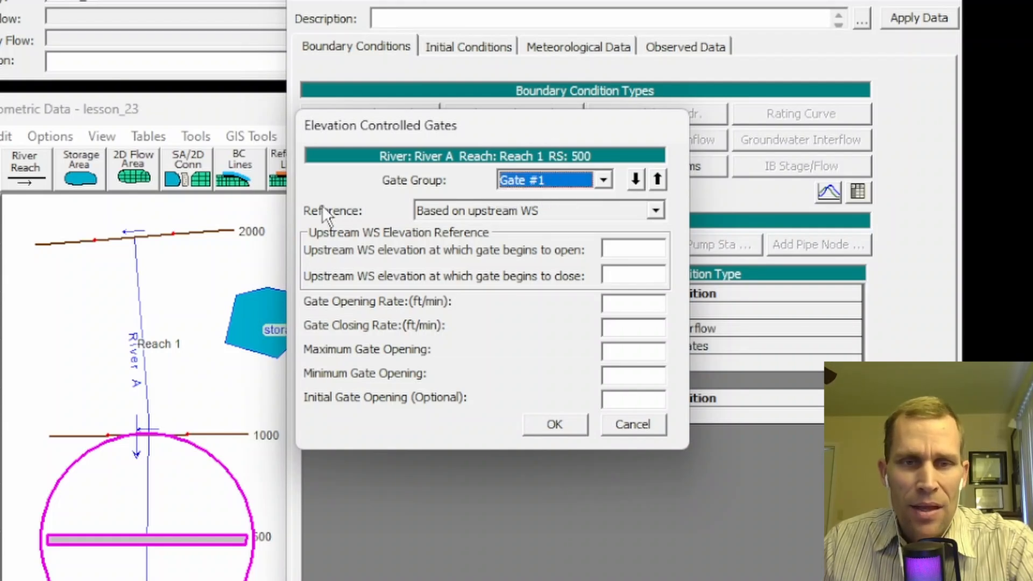
- Base Gate #1 on upstream WS, with the gate beginning to open at elevation 50 and to close at 46
left_click(502, 210)
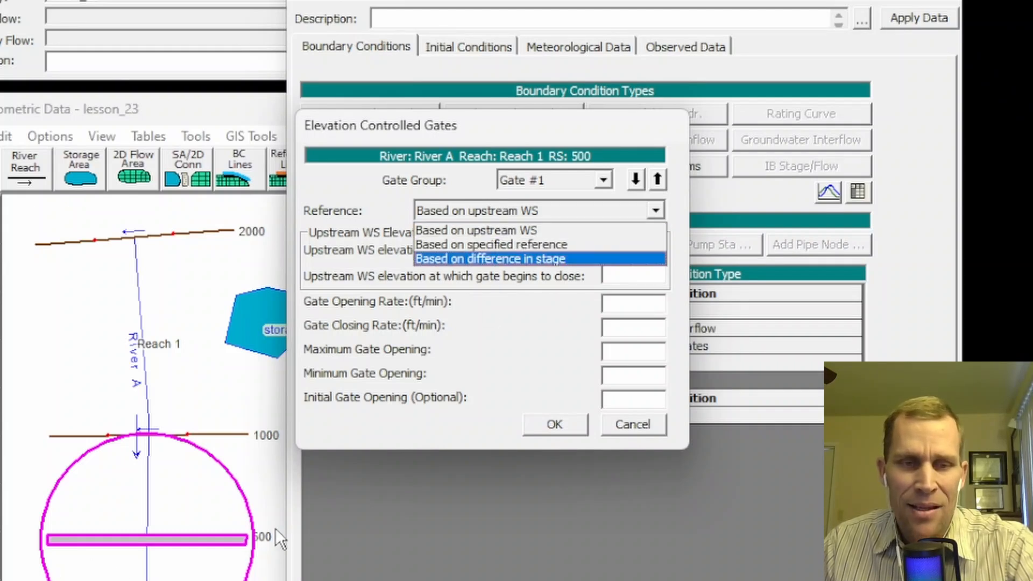
left_click(471, 235)
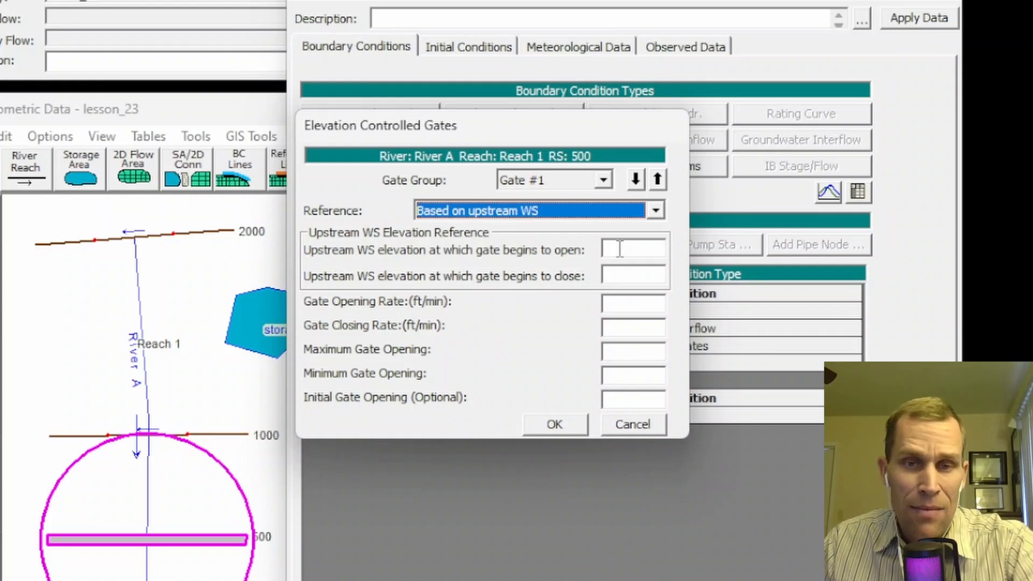
left_click(622, 250)
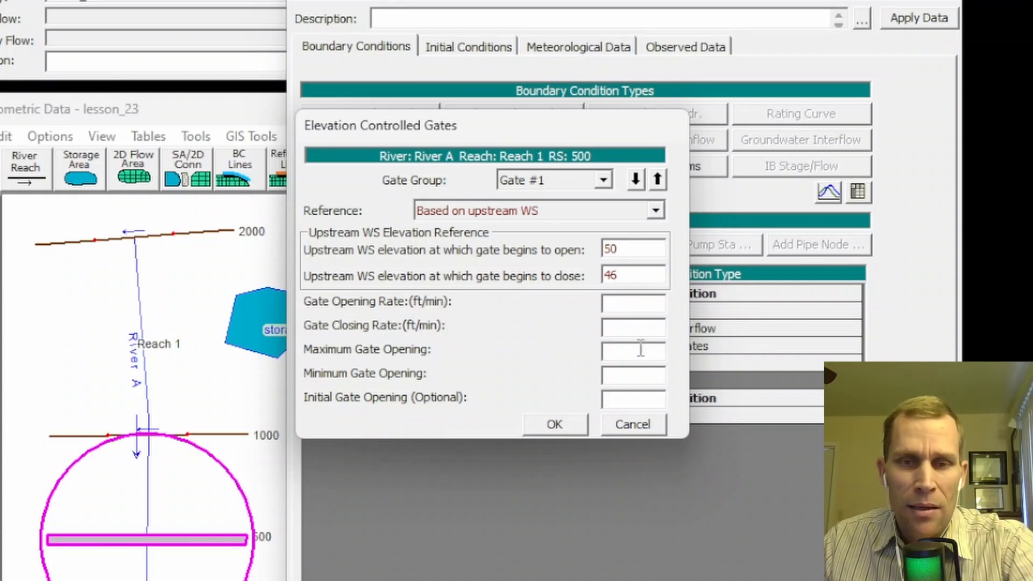
left_click(467, 211)
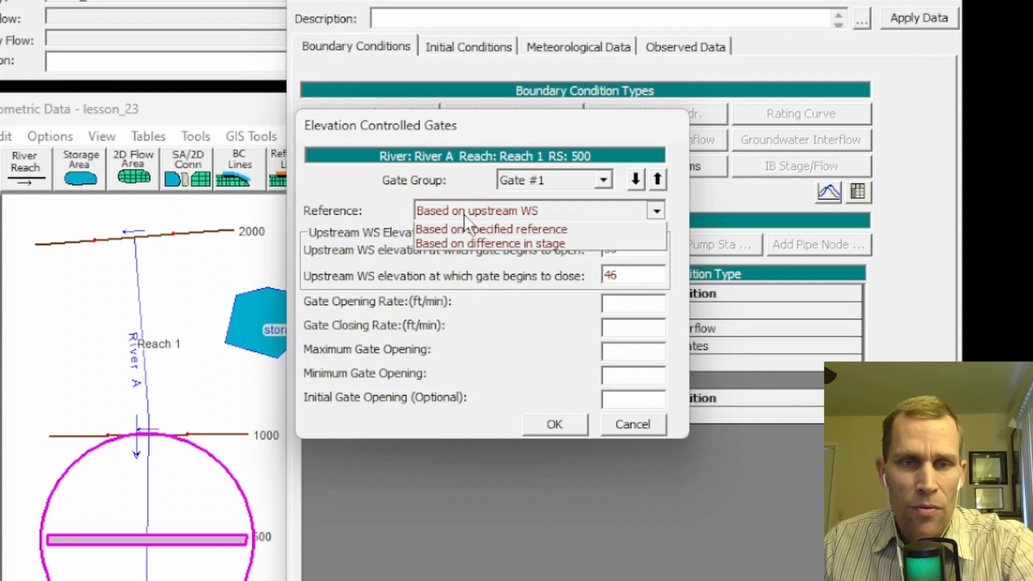
left_click(465, 218)
- Set Gate #1's opening and closing rates to 1 ft/min and its maximum gate opening to 10
left_click(634, 303)
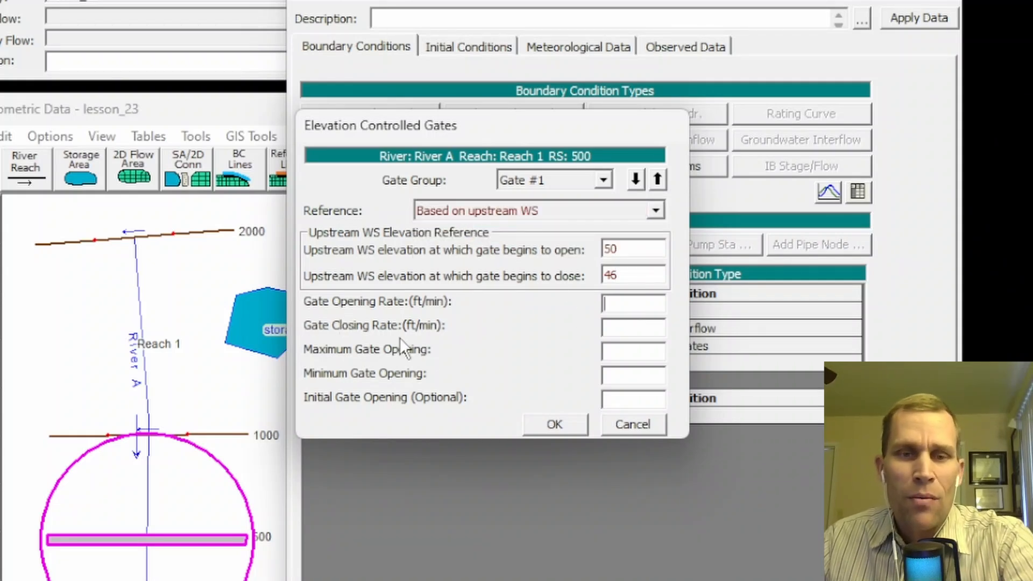
type("1")
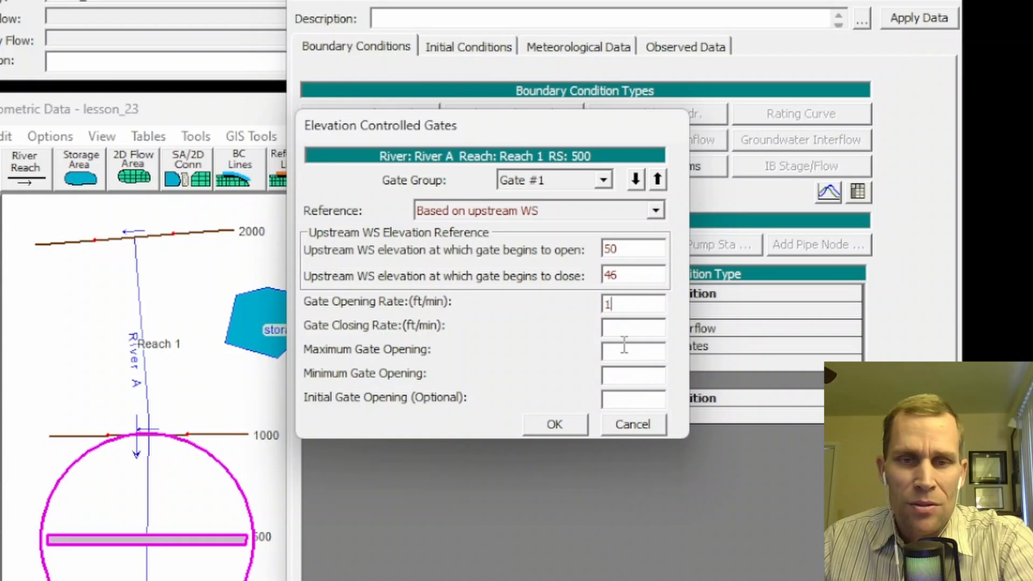
left_click(625, 330)
type("1")
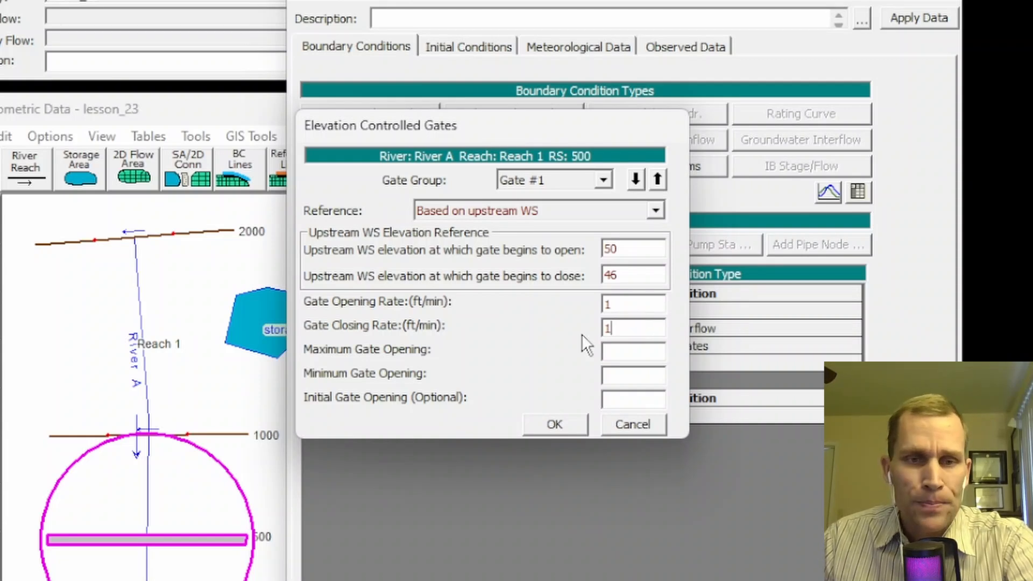
left_click(618, 354)
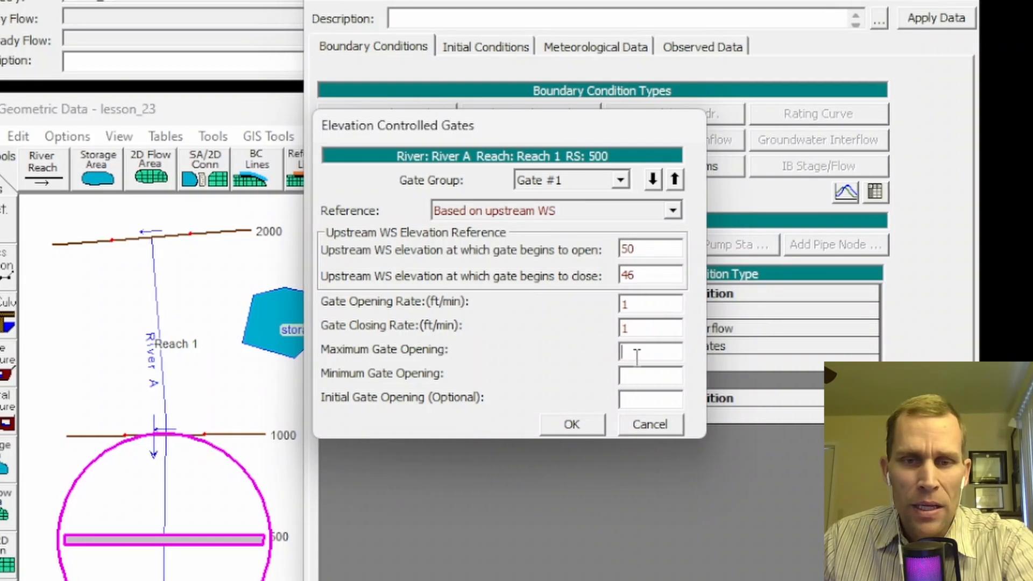
type("10")
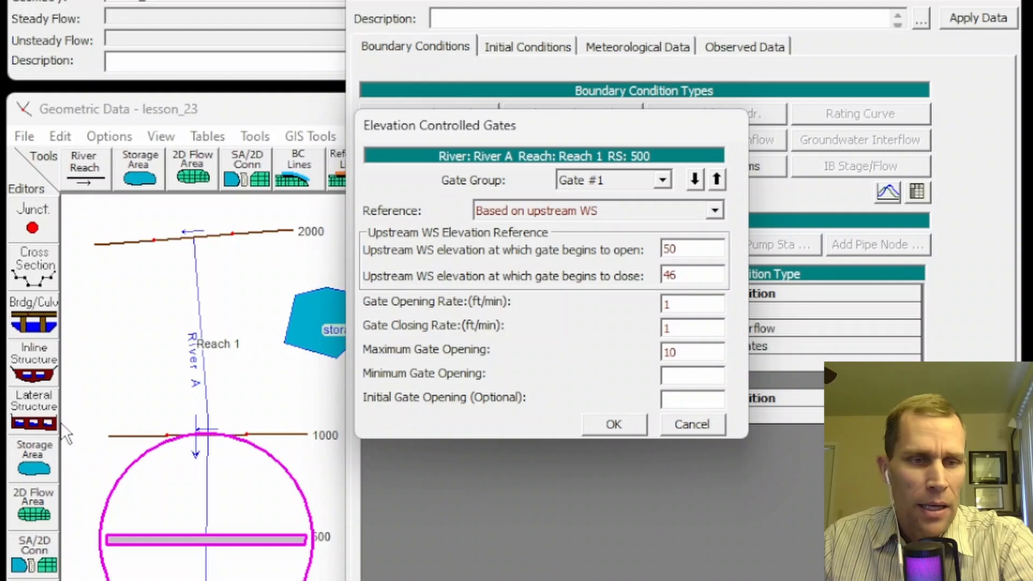
- Check the height of Gate #1 in the inline structure's gate data at river station 500, leaving it unedited
left_click(33, 361)
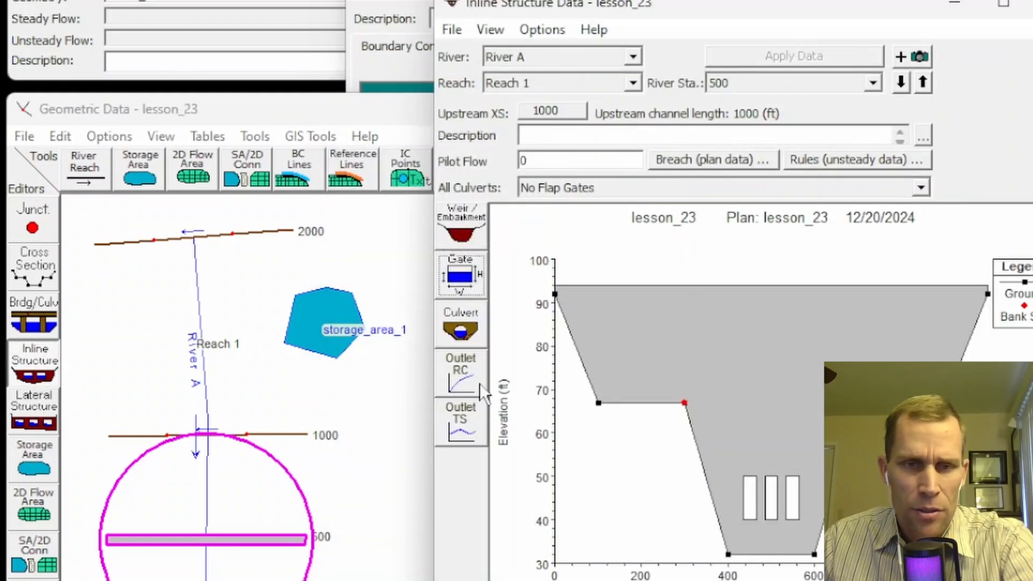
left_click(461, 275)
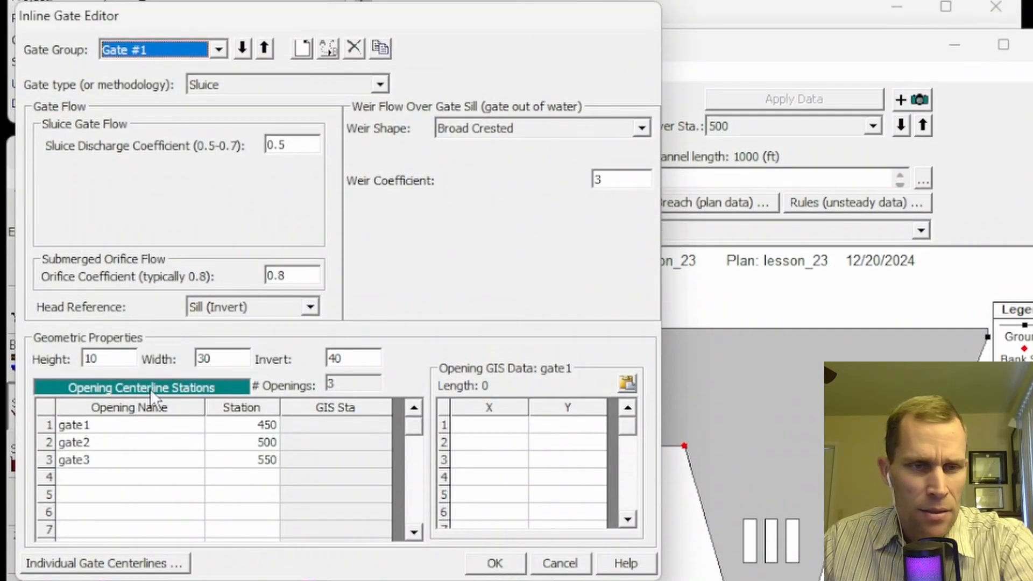
double_click(115, 360)
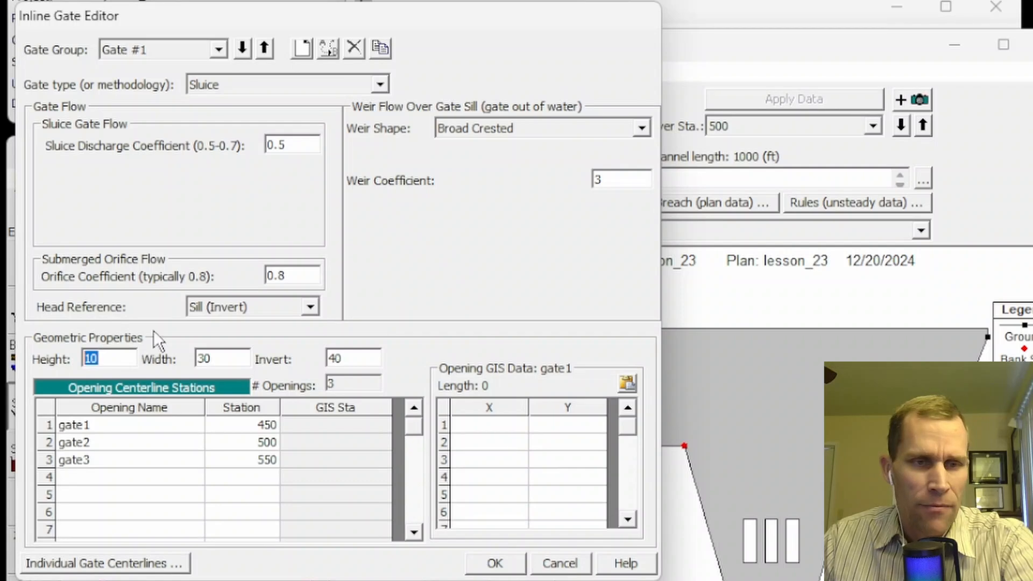
left_click(554, 565)
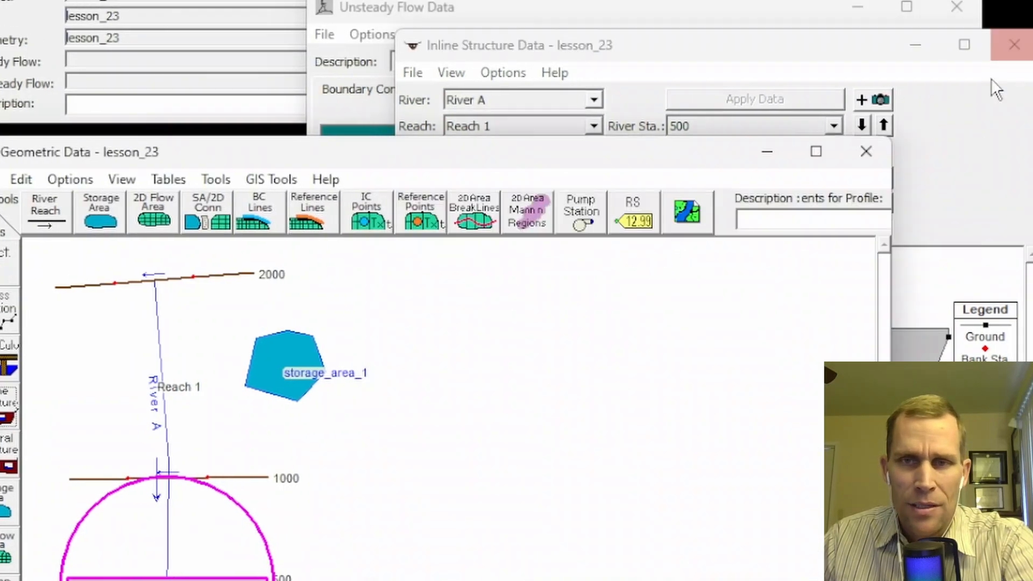
left_click(1015, 44)
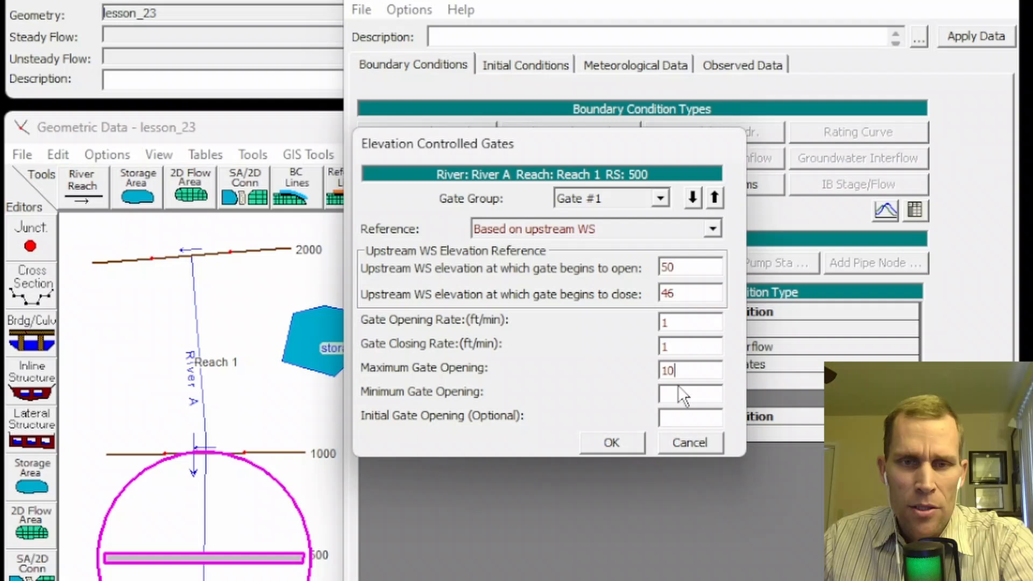
- Set Gate #1's minimum gate opening to 0 and its initial gate opening to 5
left_click_drag(687, 371, 652, 381)
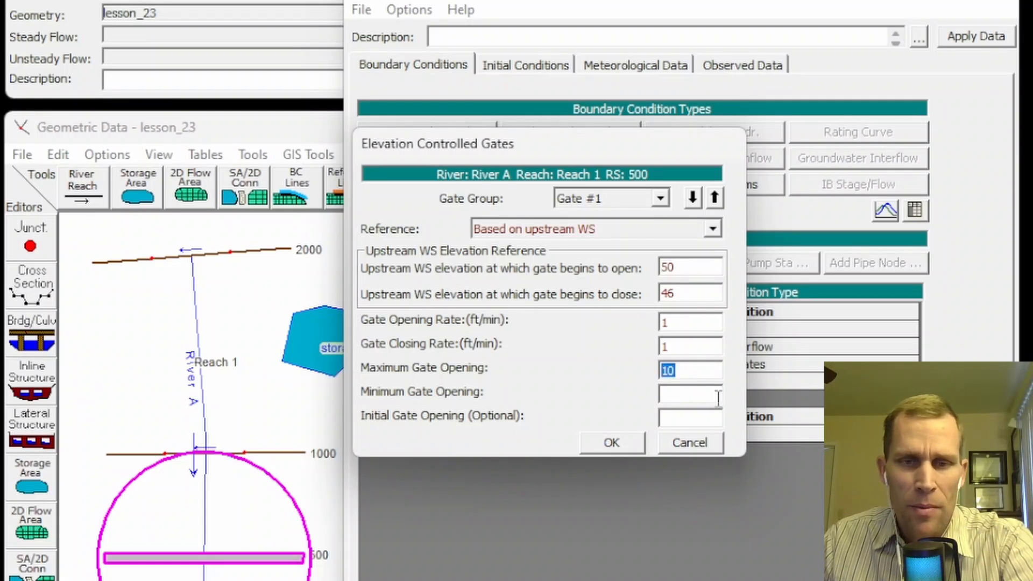
left_click(694, 397)
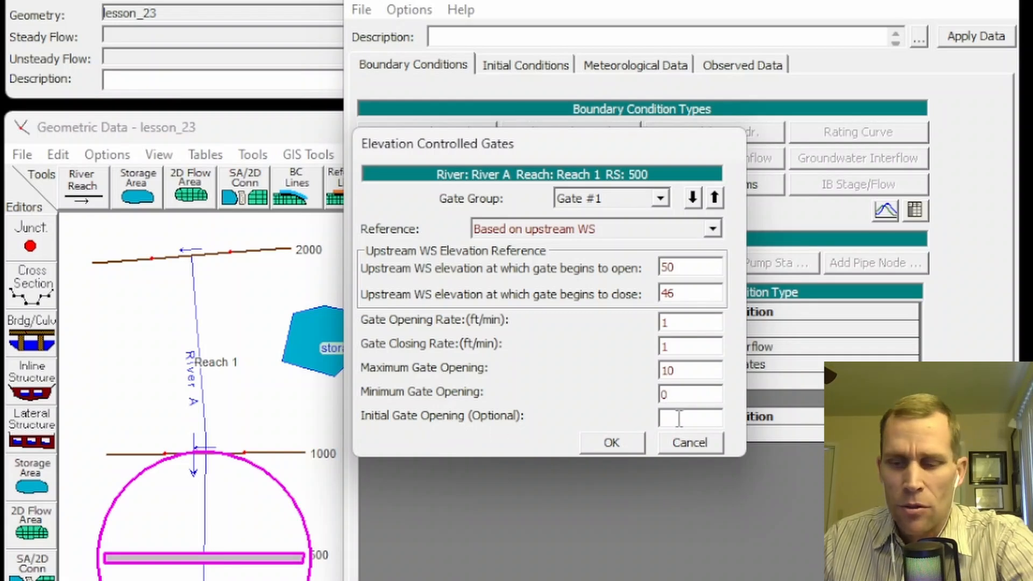
left_click_drag(676, 422, 638, 421)
type("10")
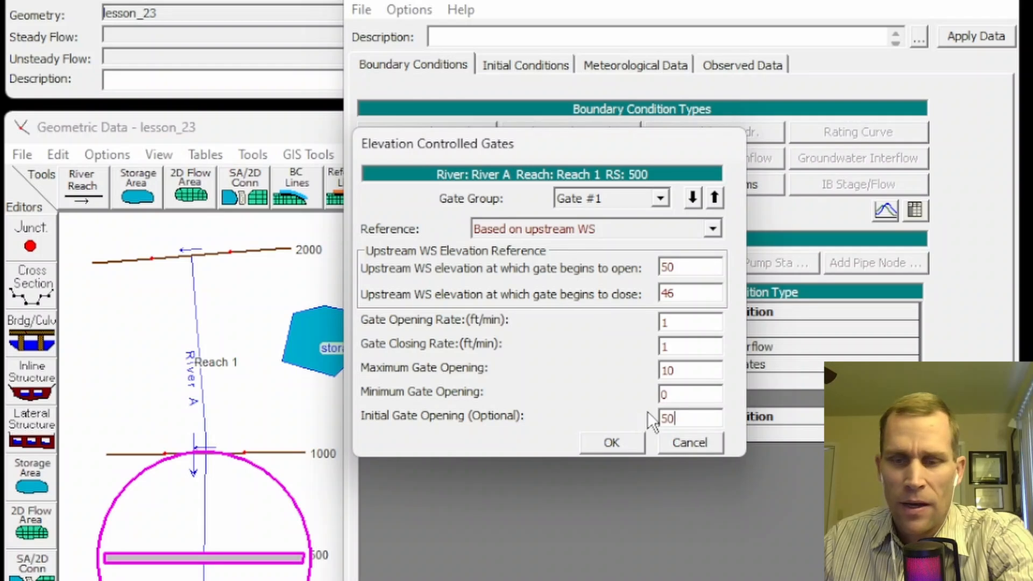
key("BackSpace")
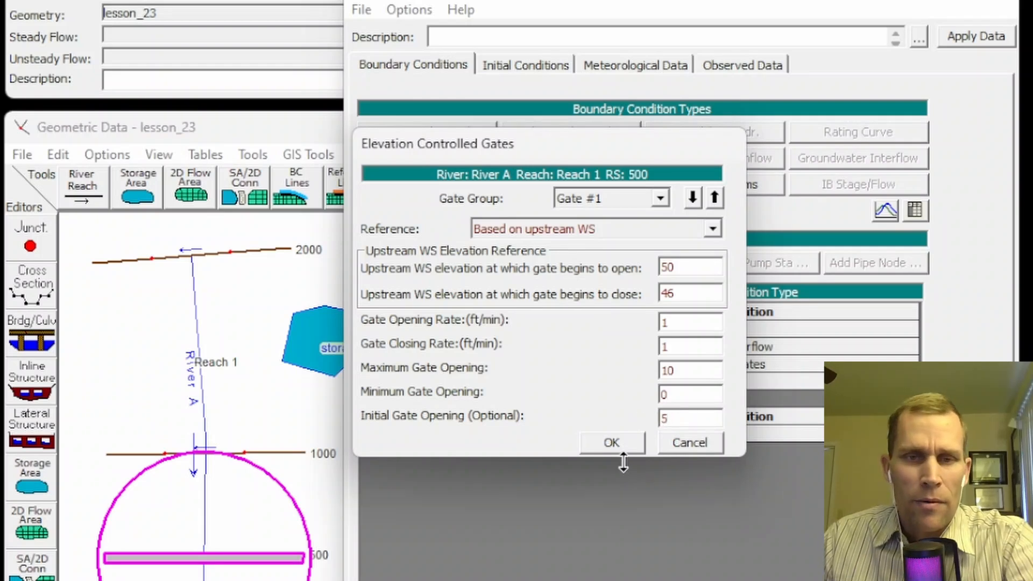
- Base Gate #1 on a specified reference and review the river, reach and station choices for it without picking one
left_click(495, 228)
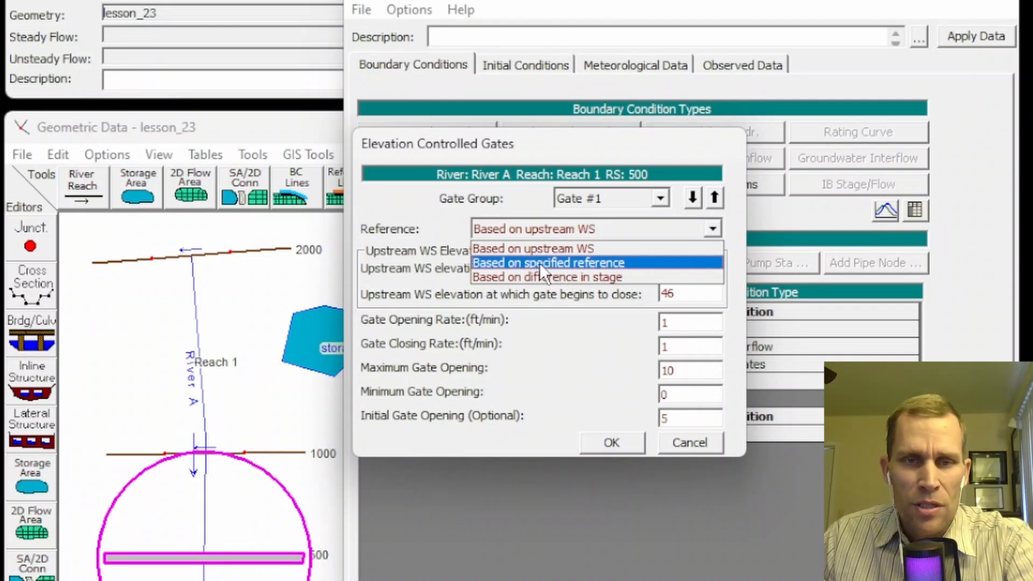
left_click(540, 262)
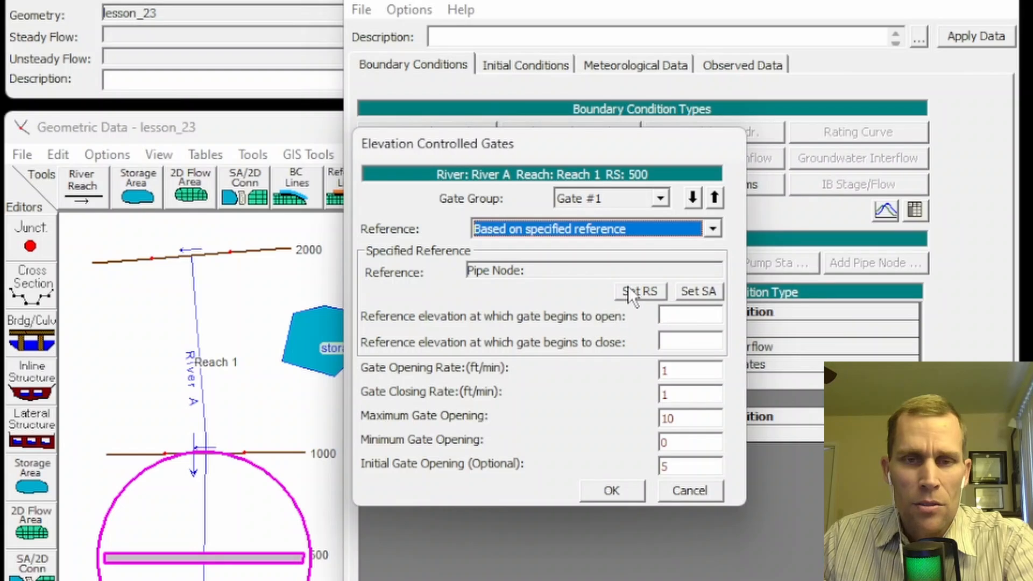
left_click(640, 292)
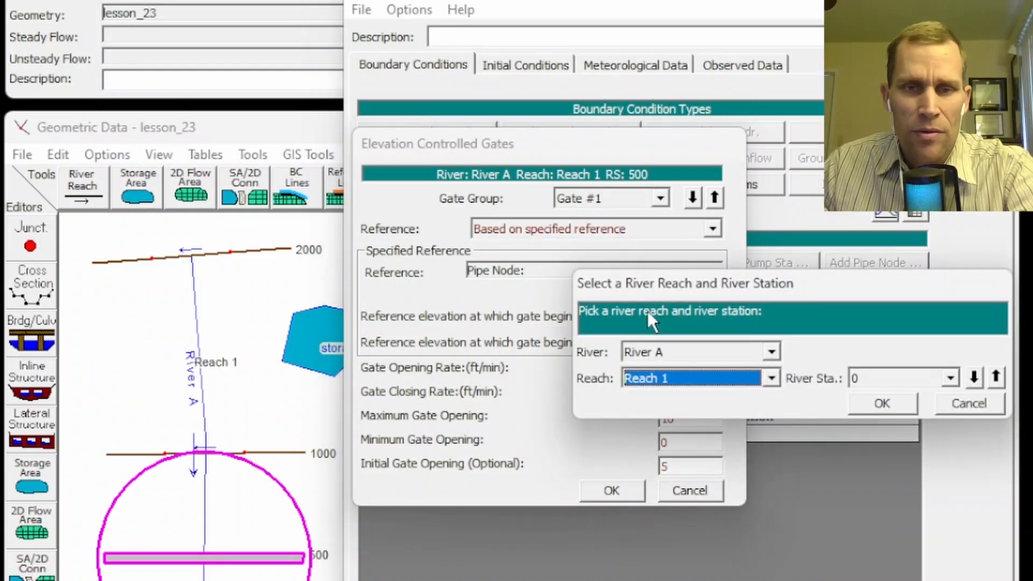
left_click(887, 375)
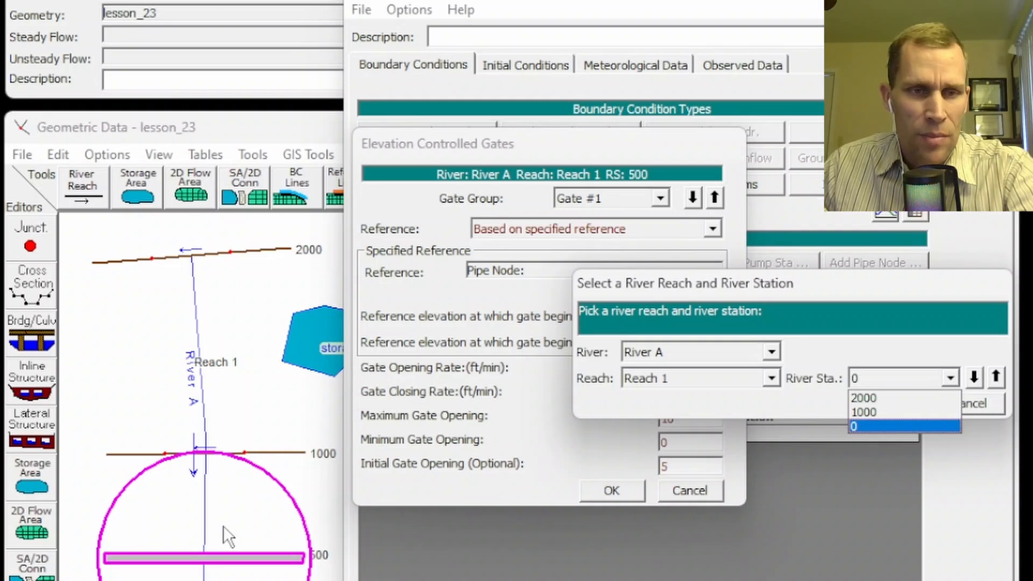
left_click(737, 348)
left_click(738, 349)
left_click(756, 361)
left_click(766, 375)
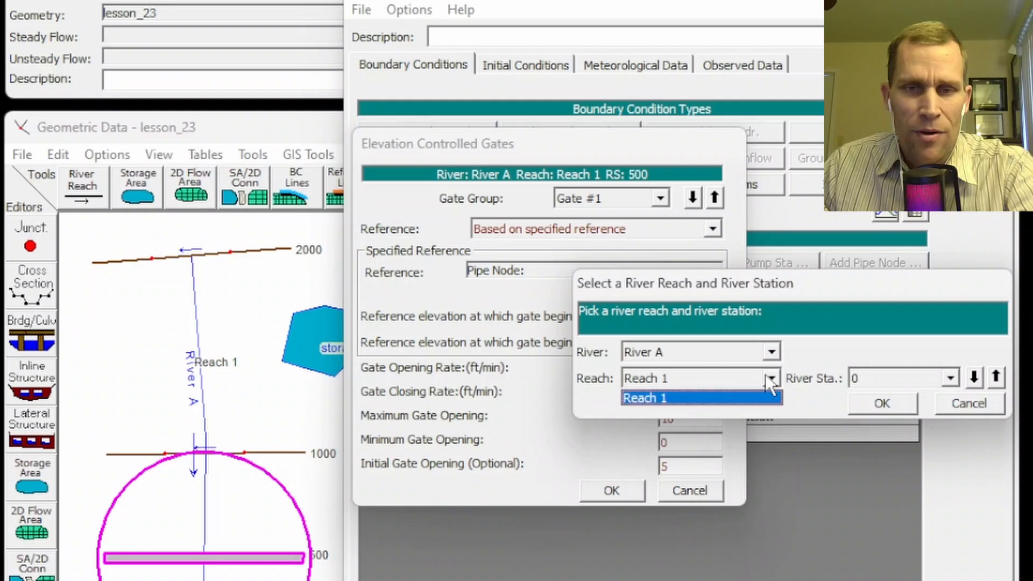
left_click(770, 378)
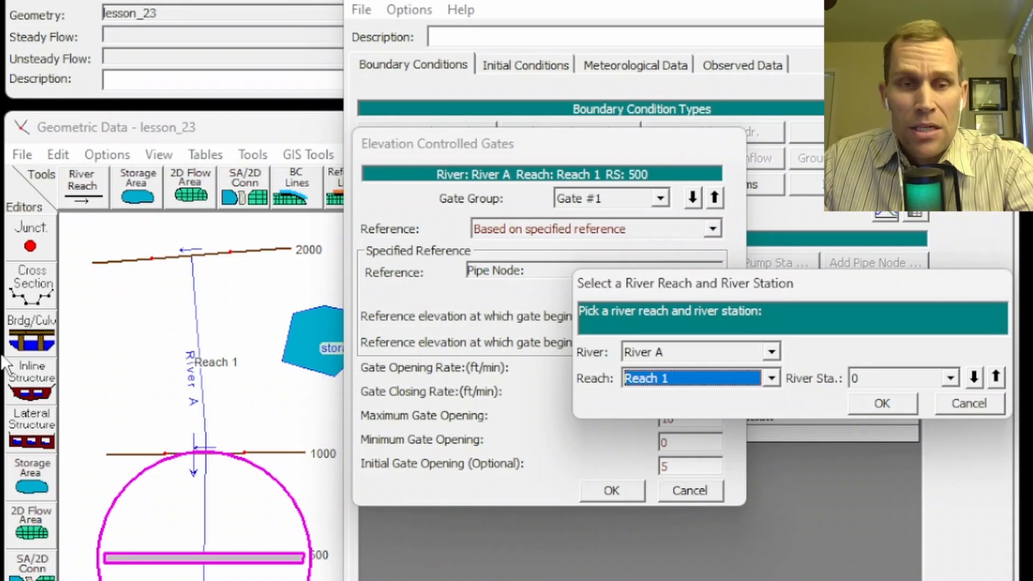
left_click(964, 403)
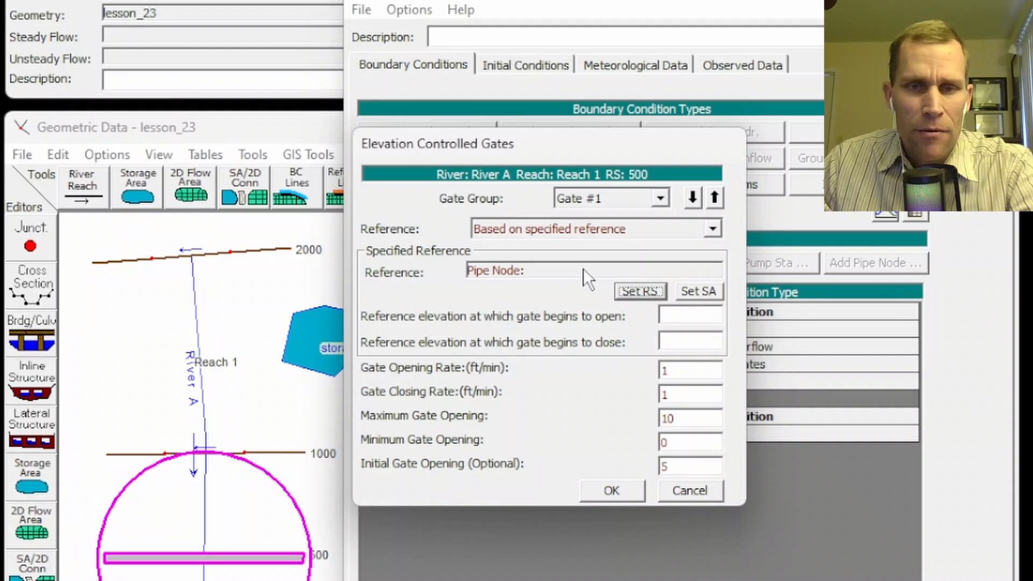
- Base Gate #1 on difference in stage, leaving both references and stage differences blank, and accept the elevation controlled gate data
left_click(496, 228)
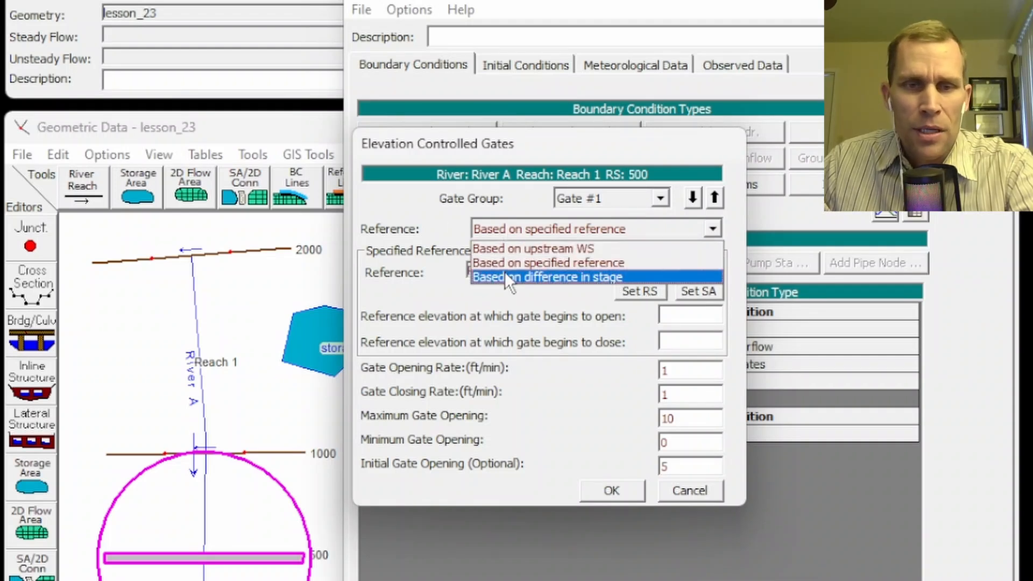
left_click(540, 279)
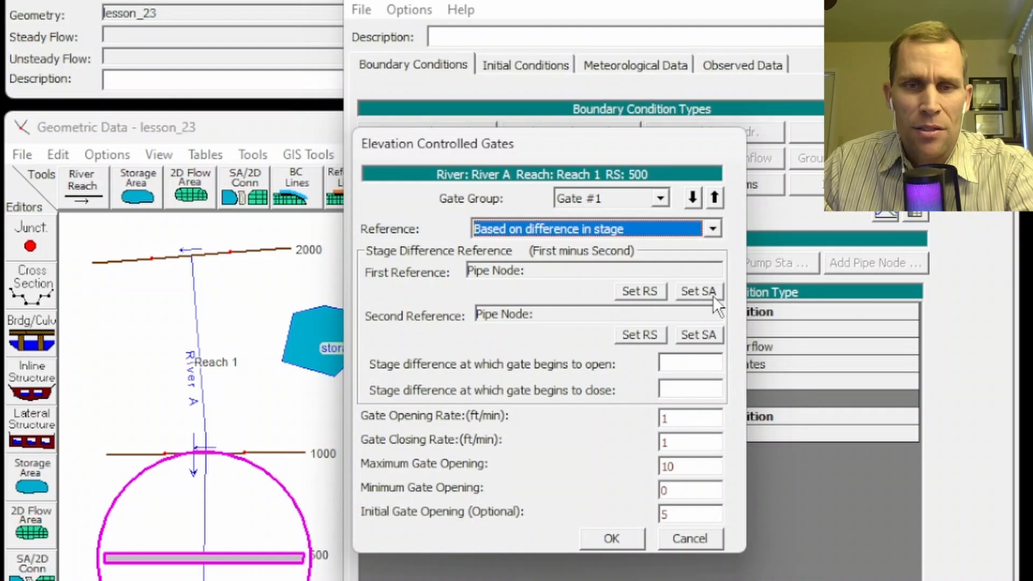
left_click(673, 389)
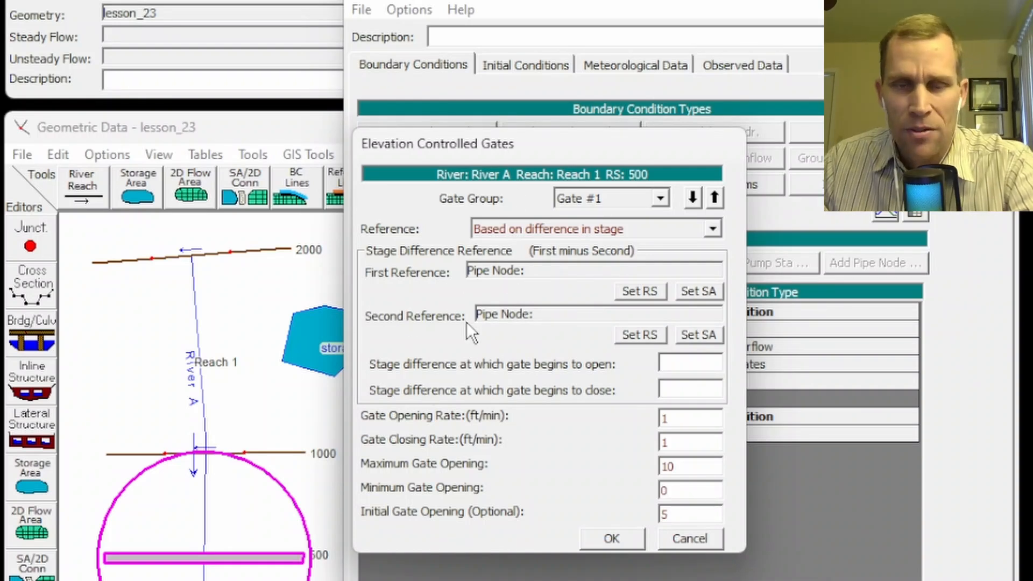
left_click(611, 539)
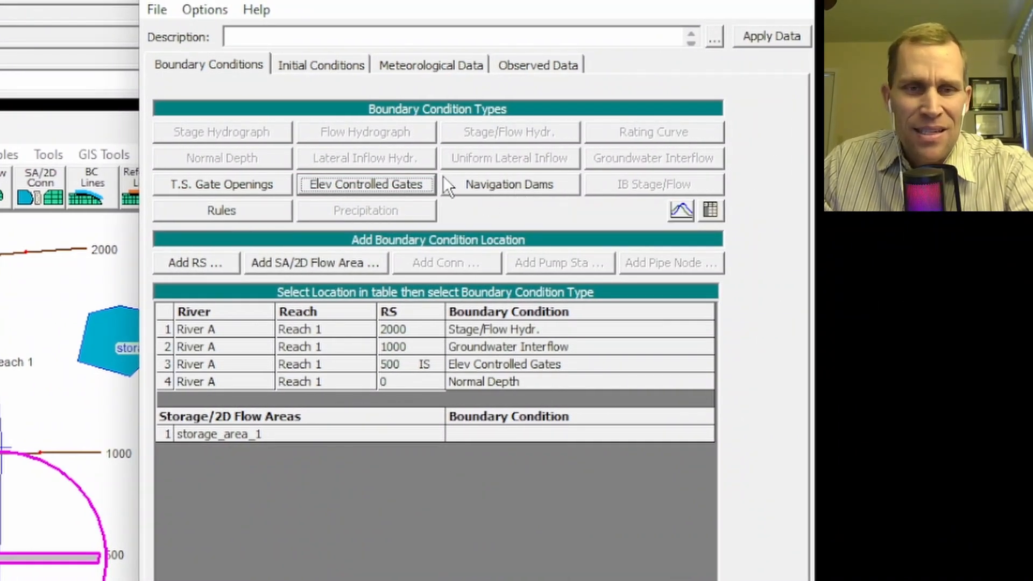
- Overwrite the boundary condition at river station 500 with Navigation Dams, using Hinge Point and Min Pool Operations
left_click(486, 185)
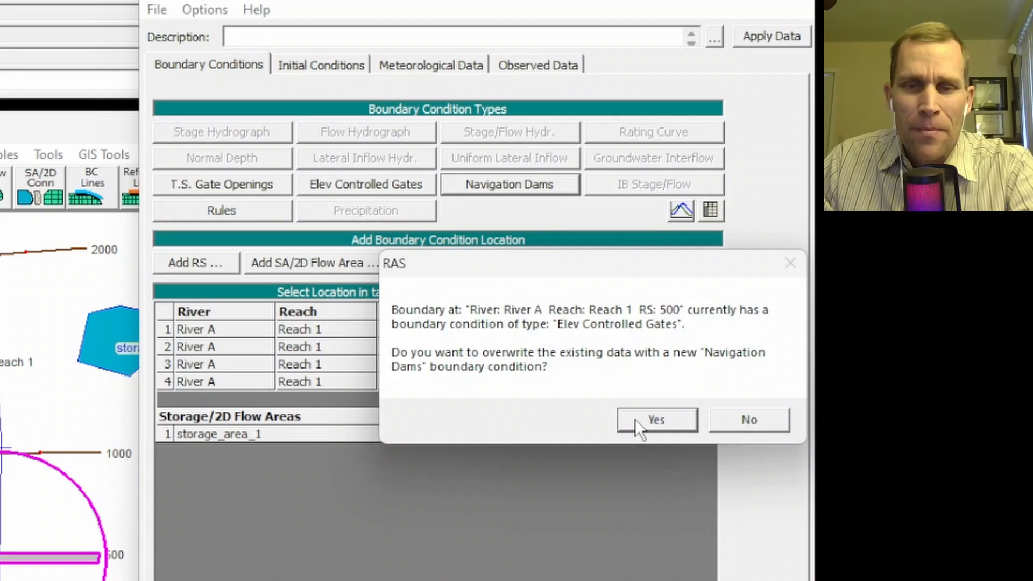
left_click(635, 419)
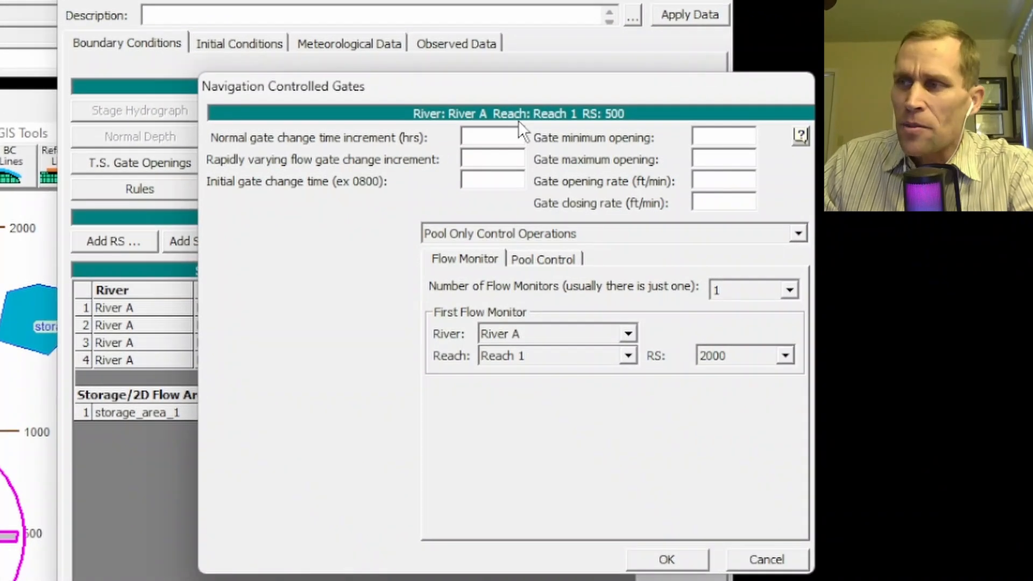
left_click_drag(525, 92, 455, 83)
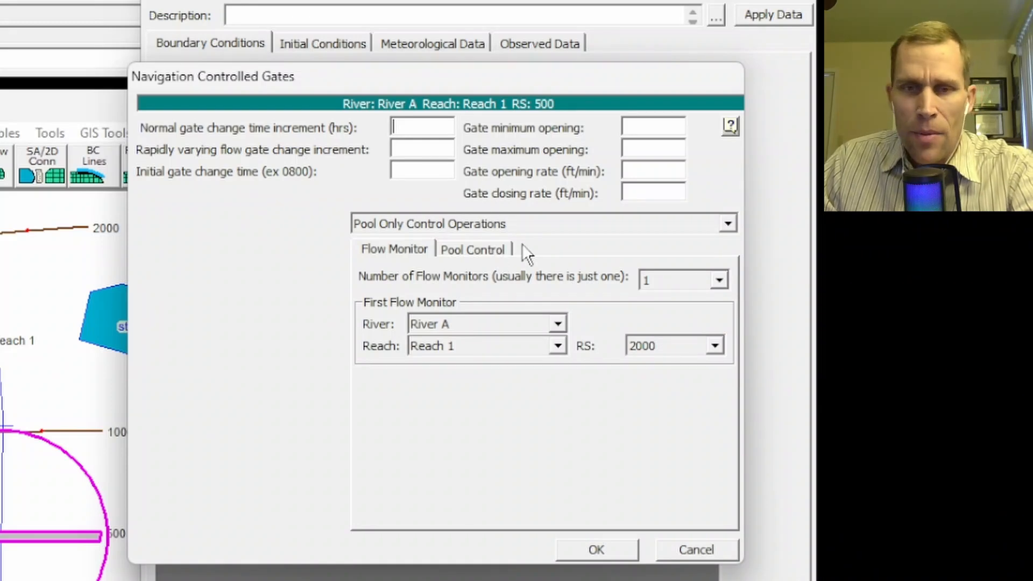
left_click(439, 226)
left_click(418, 254)
left_click(405, 254)
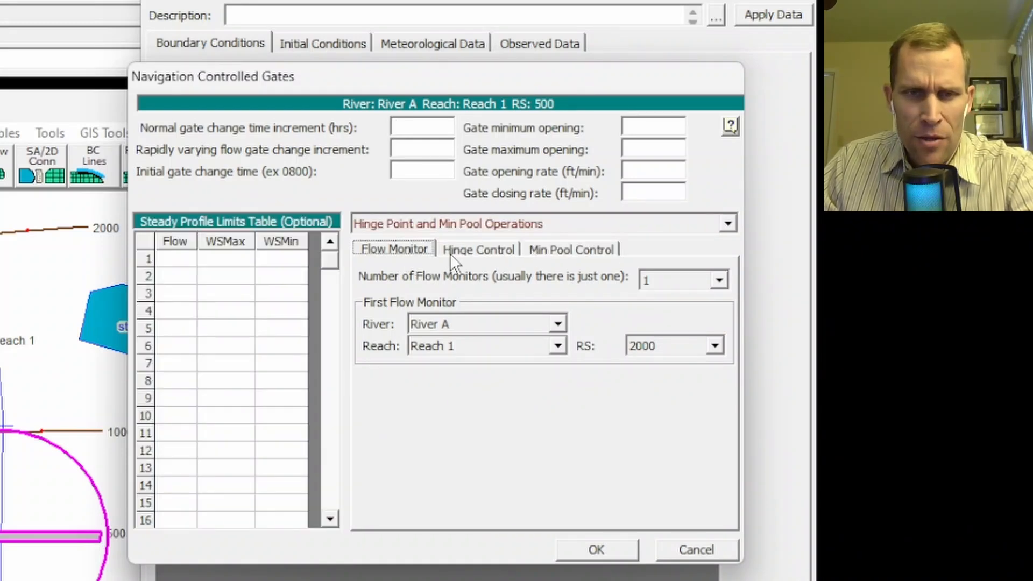
- Review the hinge control and min pool control settings, and accept the navigation dam data without entering values
left_click(514, 254)
left_click(557, 251)
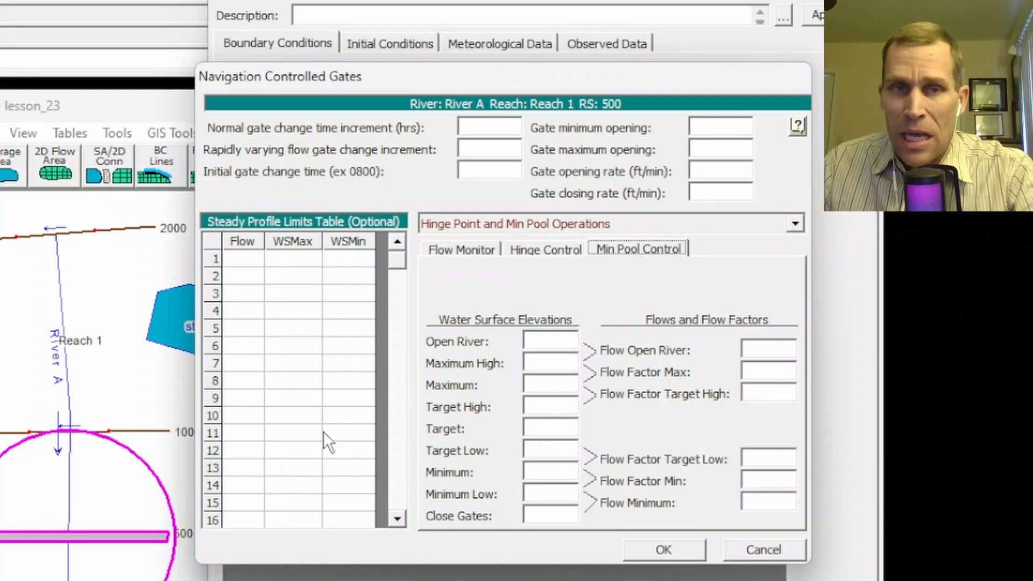
left_click_drag(401, 82, 421, 89)
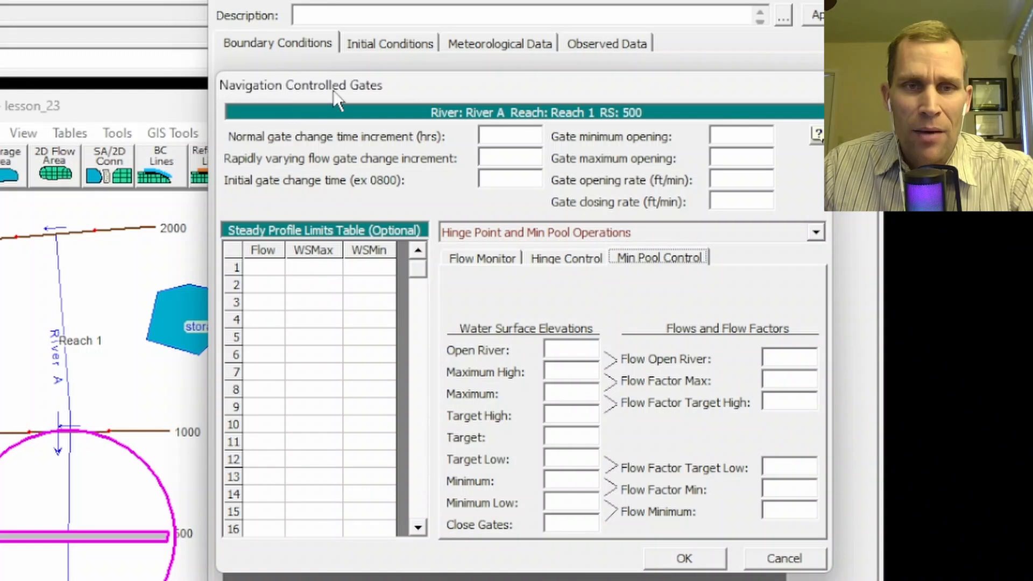
left_click_drag(265, 92, 312, 111)
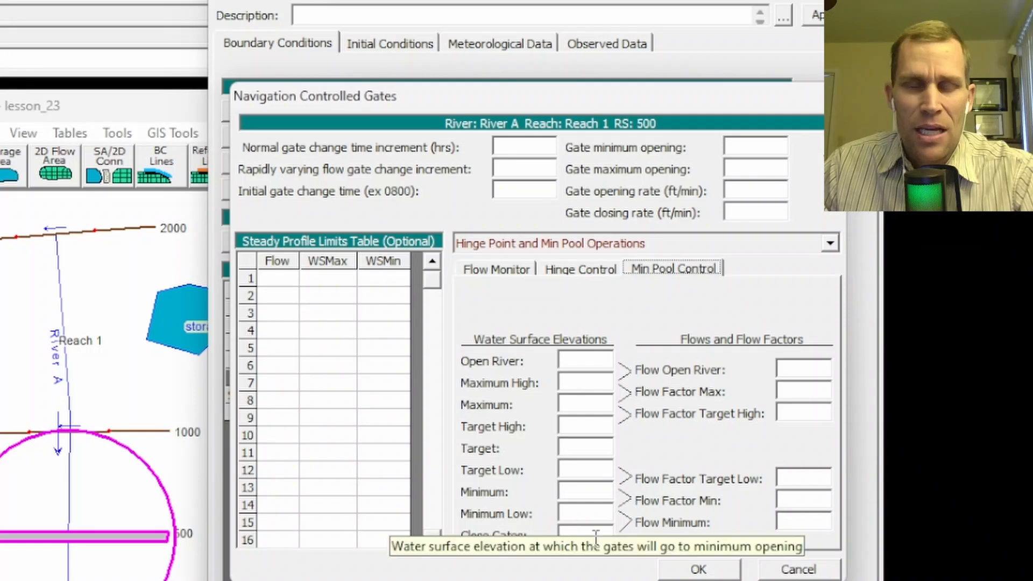
left_click(710, 572)
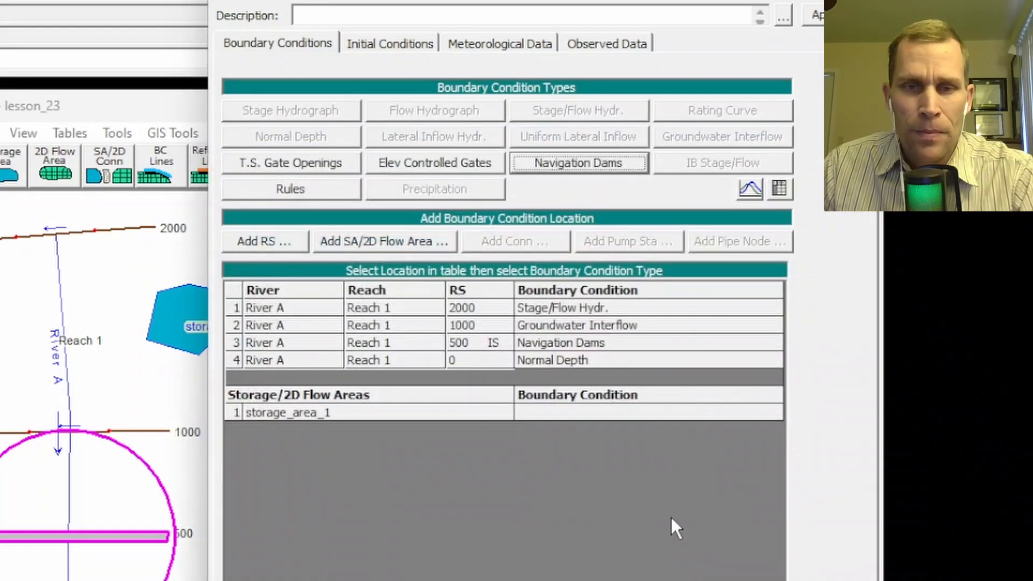
- Overwrite the boundary condition at river station 500 with Rules, leaving the gate parameters and rule operations blank
left_click(298, 190)
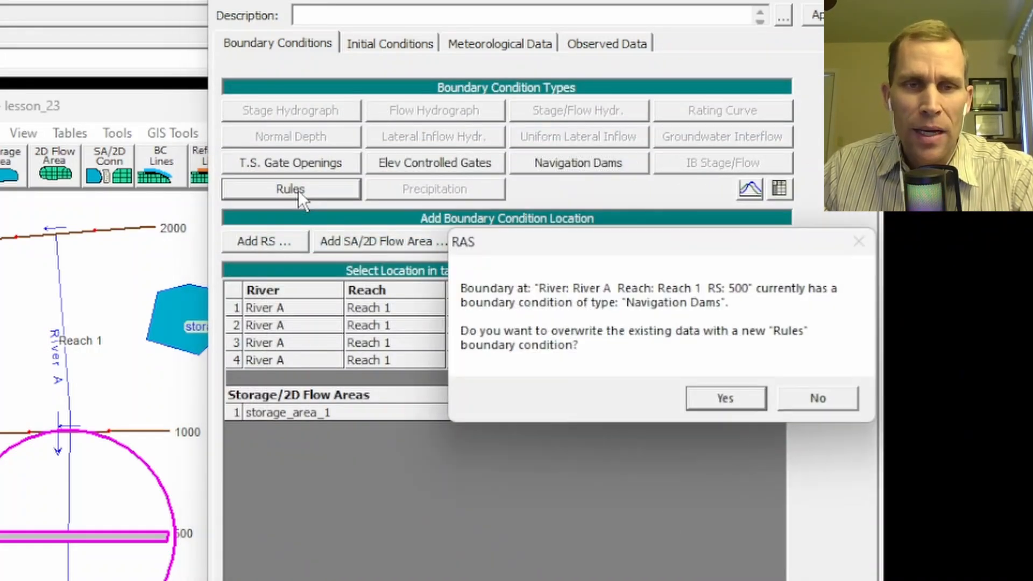
left_click(727, 399)
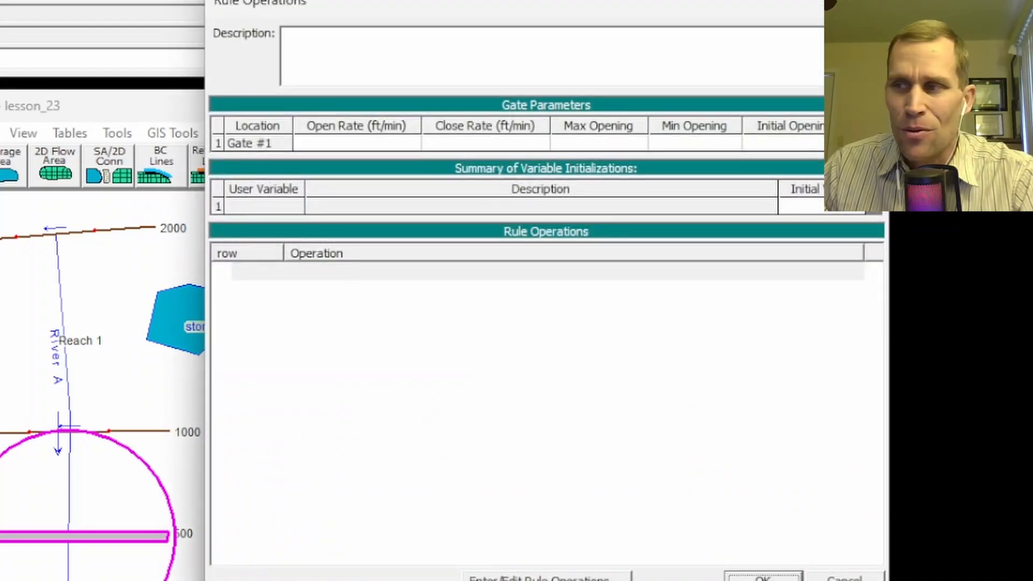
key("Return")
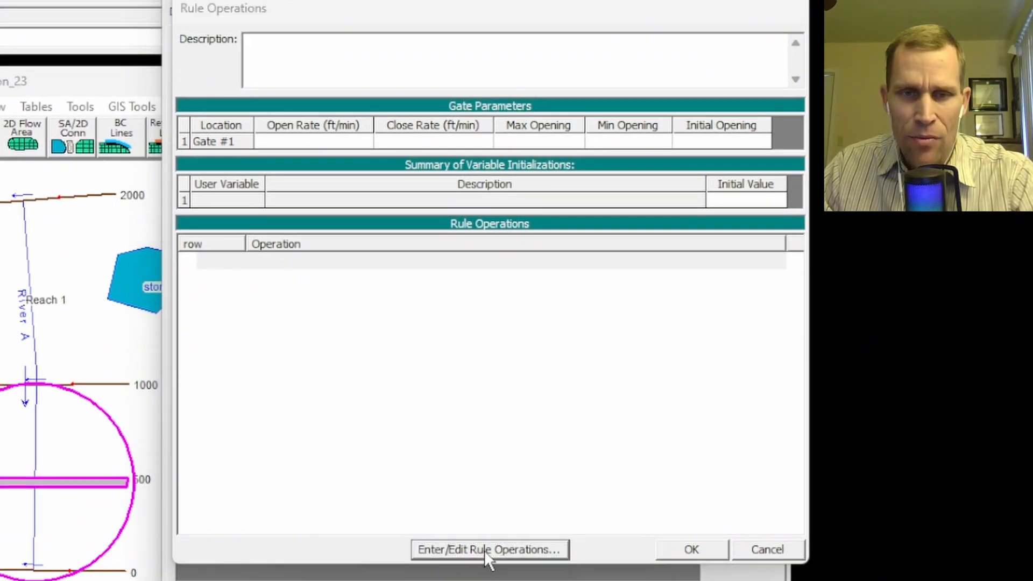
left_click(484, 550)
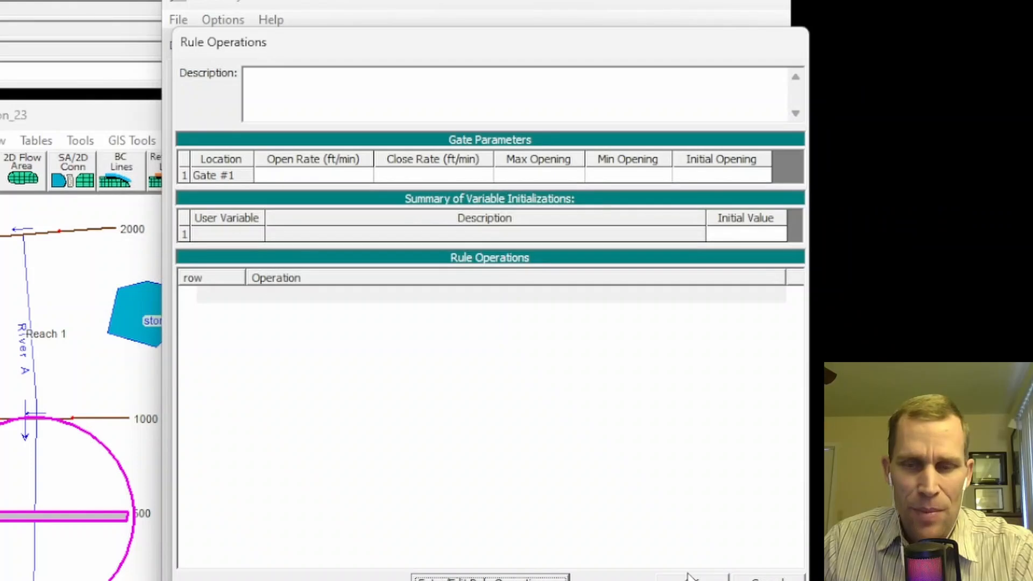
left_click(681, 577)
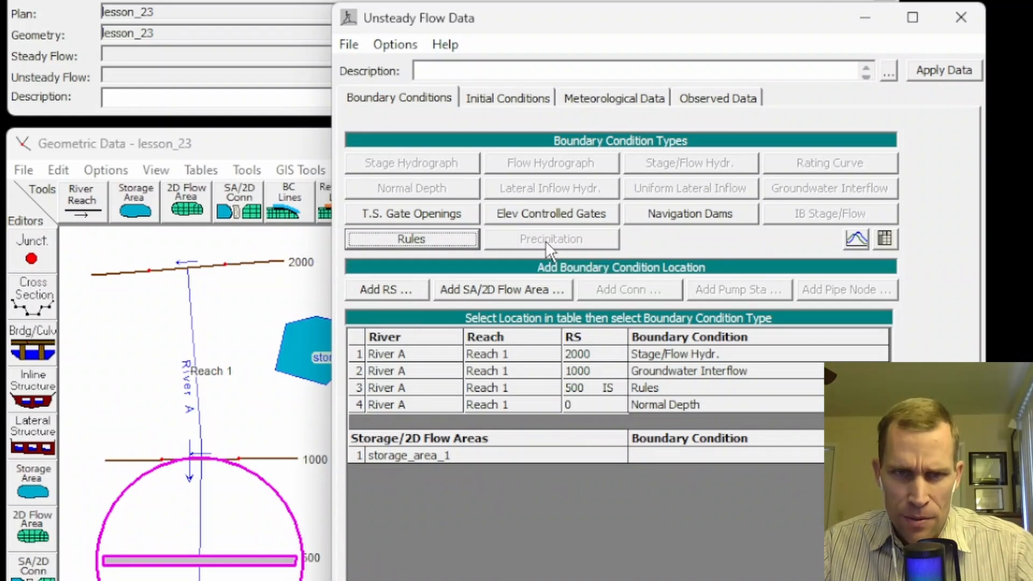
- Assign a Precipitation boundary condition to storage_area_1, leaving its hydrograph table blank
left_click(438, 456)
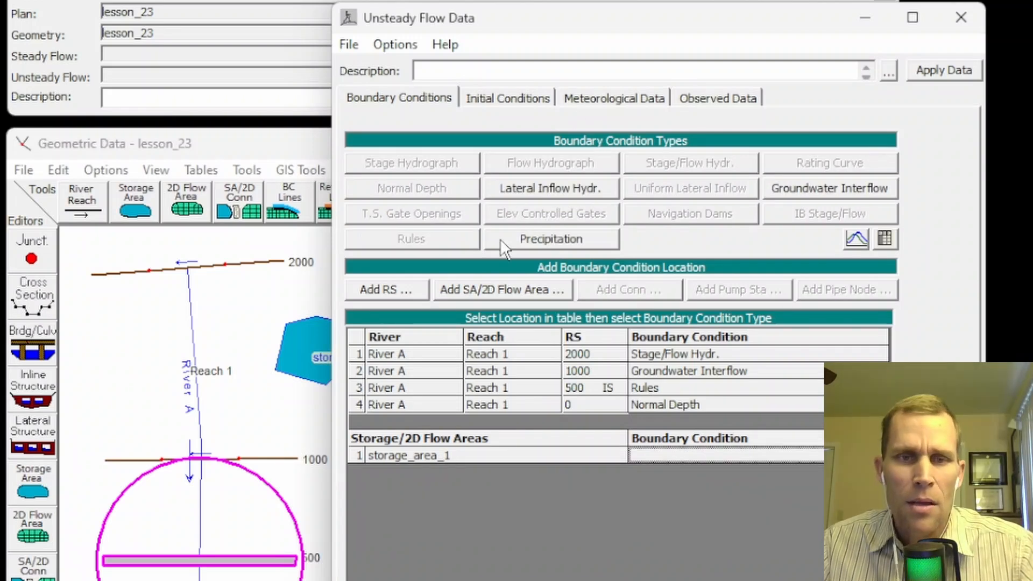
left_click(544, 242)
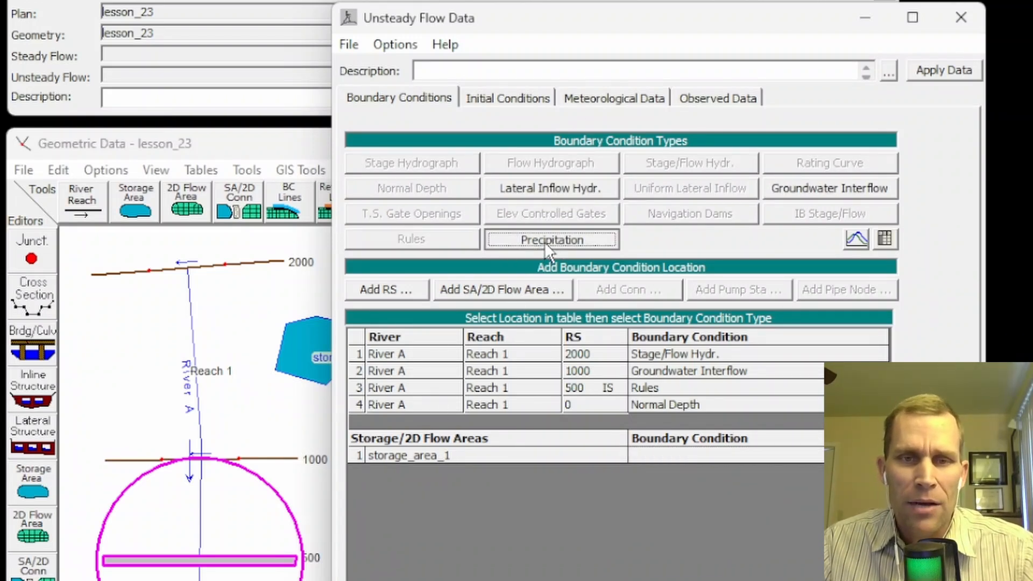
left_click_drag(531, 64, 521, 9)
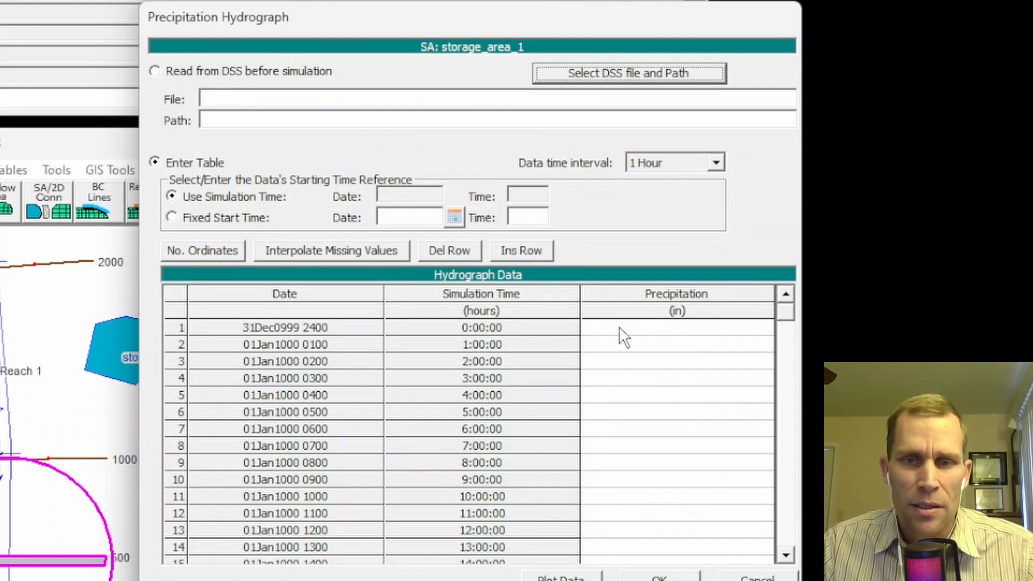
left_click(639, 333)
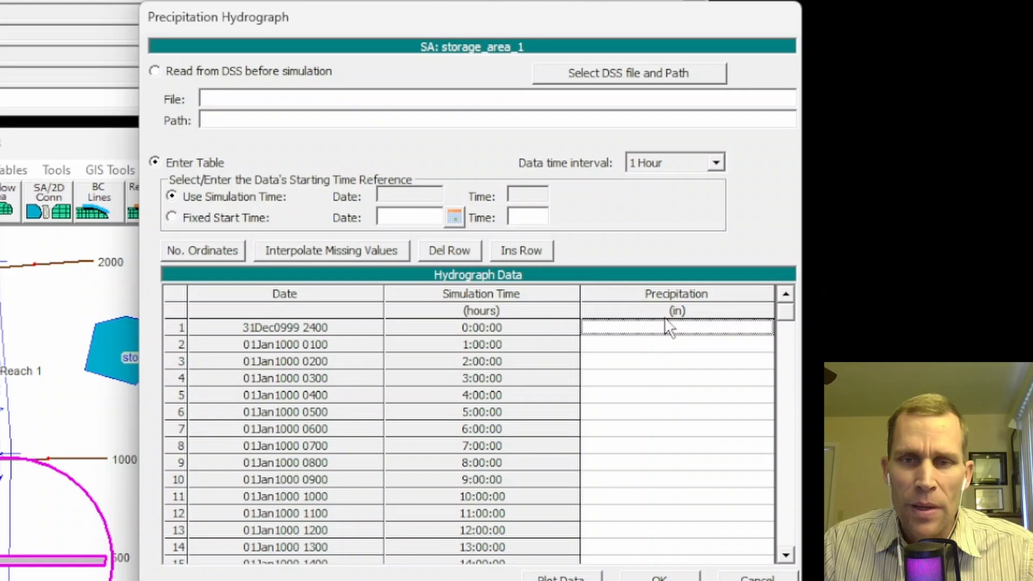
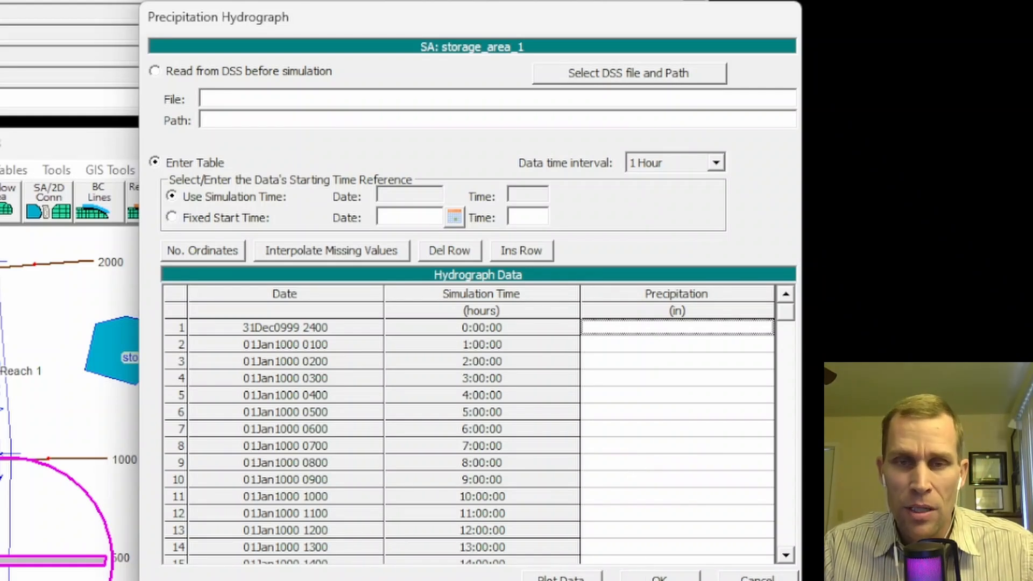
left_click(660, 577)
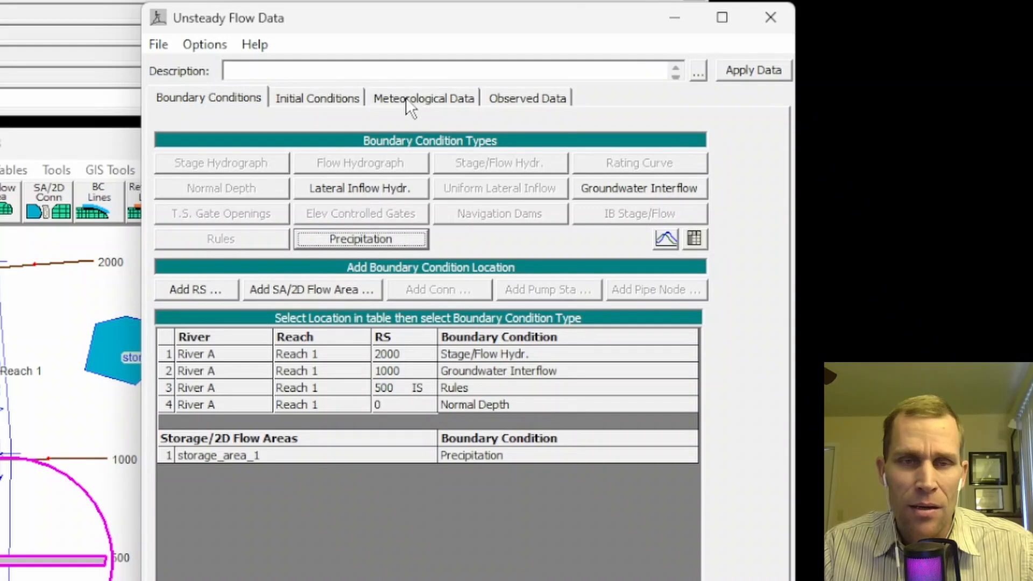
- Check the meteorological data settings, and save the unsteady flow data in the project folder with the title lesson_23, closing its editor
left_click(408, 99)
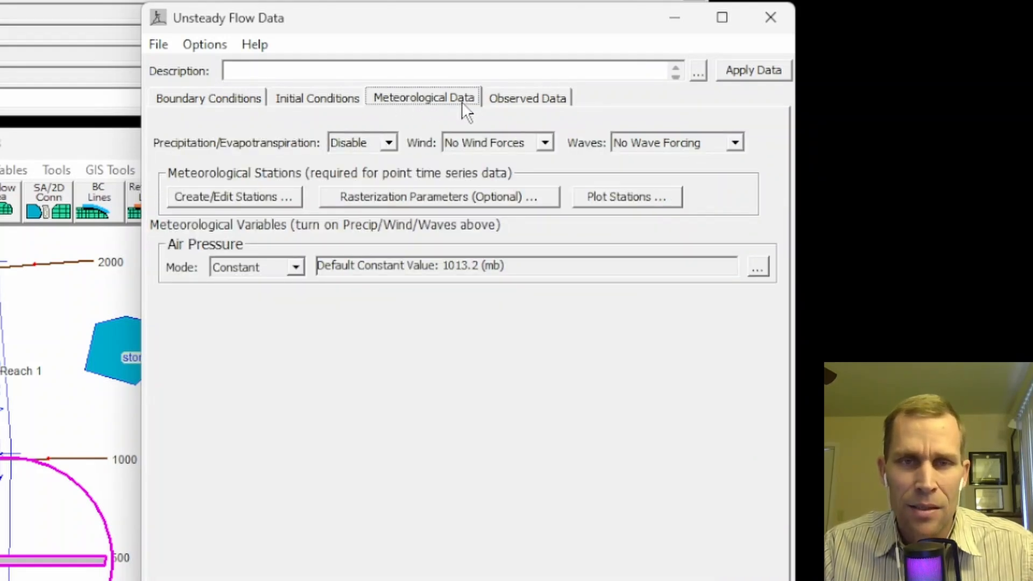
left_click(234, 102)
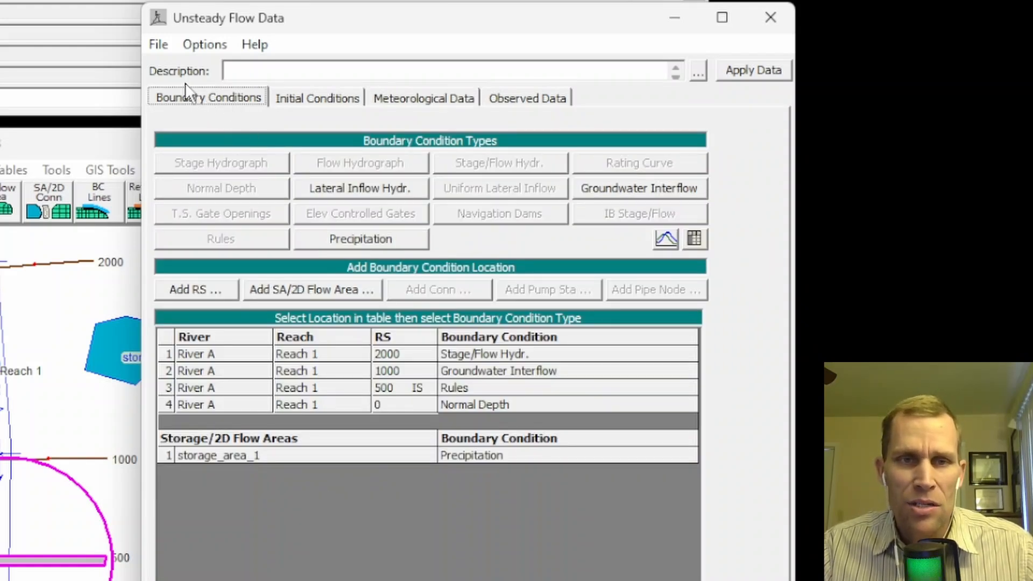
left_click(158, 44)
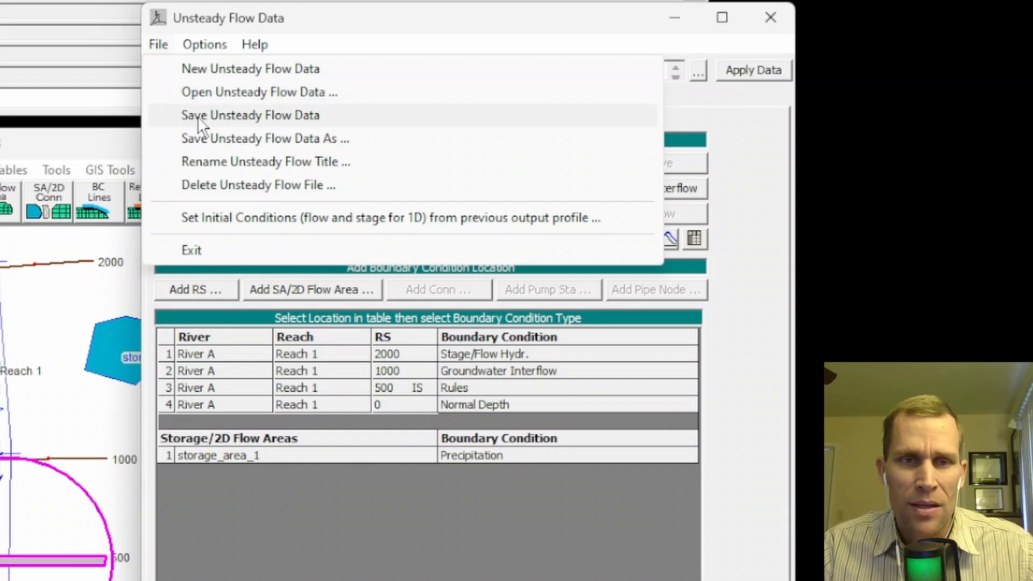
left_click(223, 117)
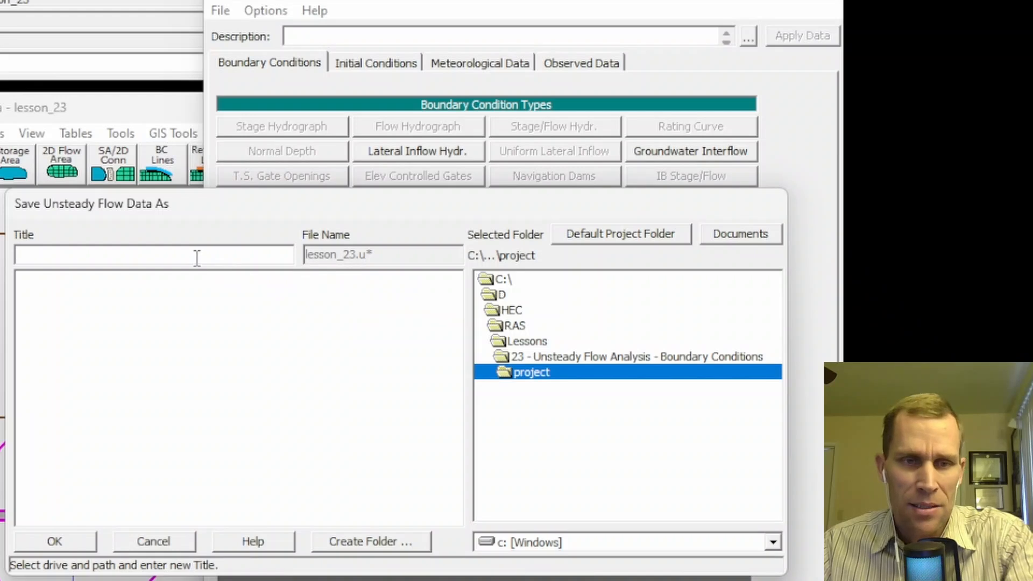
type("lesson_")
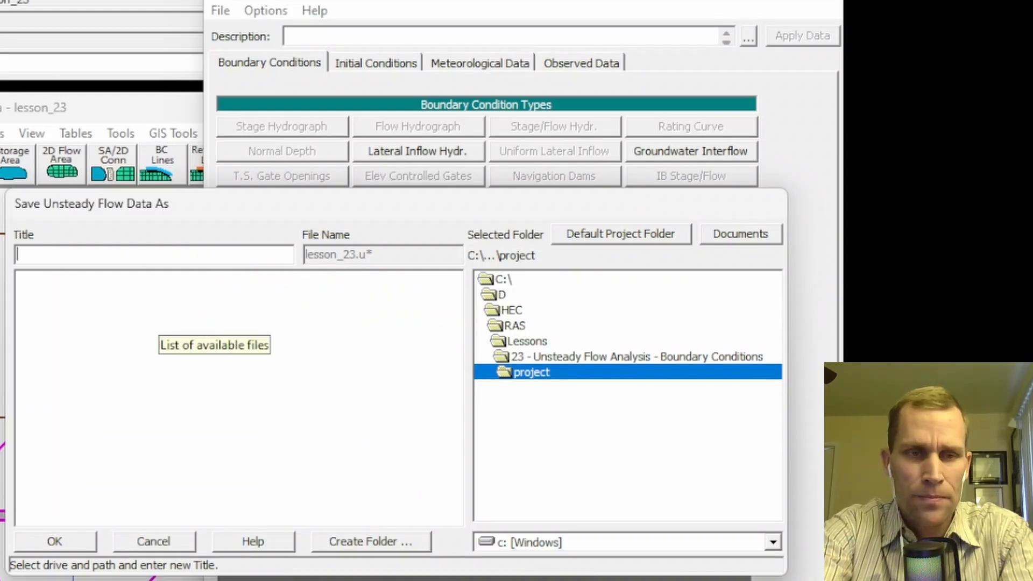
type("23")
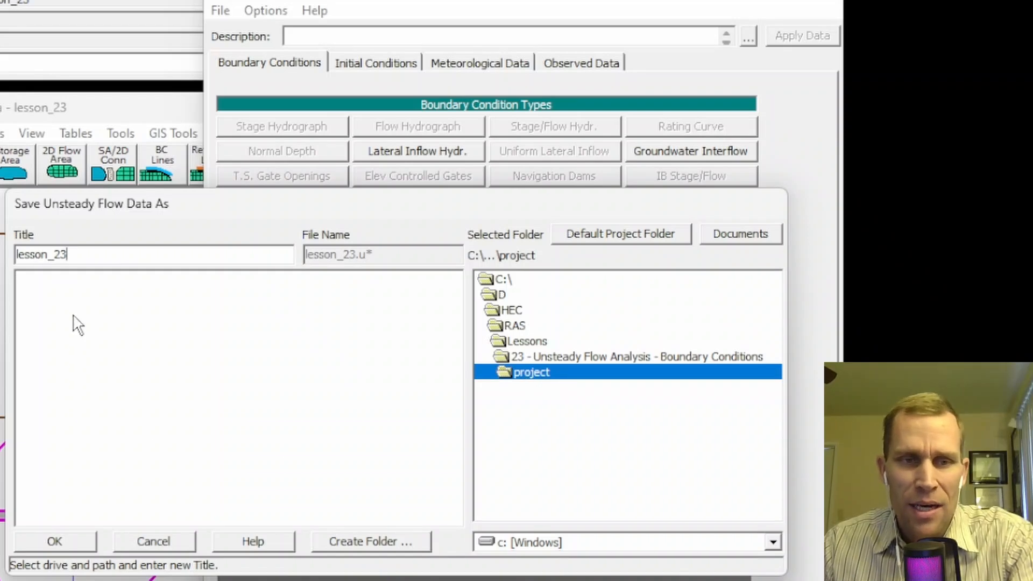
left_click(64, 544)
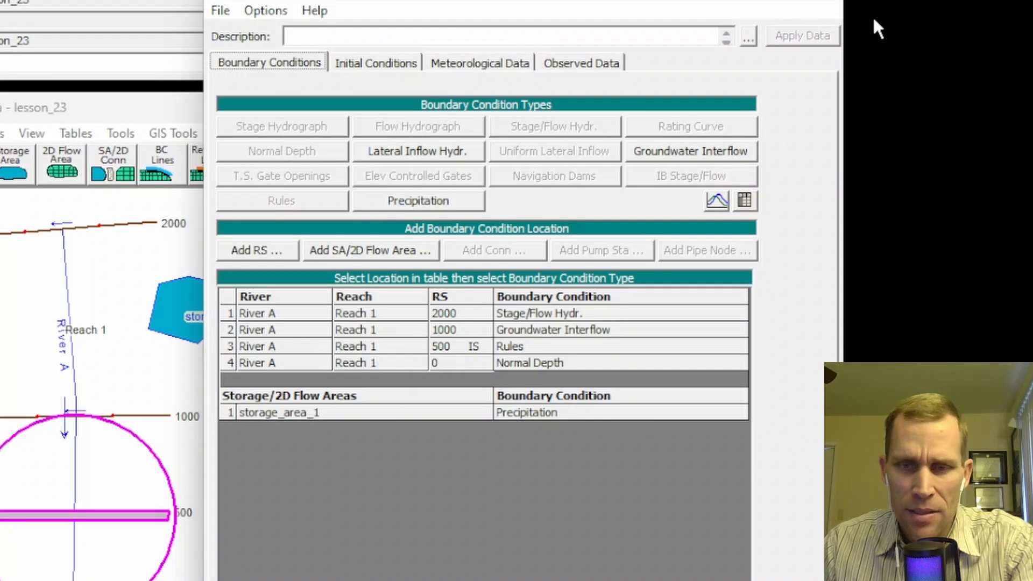
left_click(830, 3)
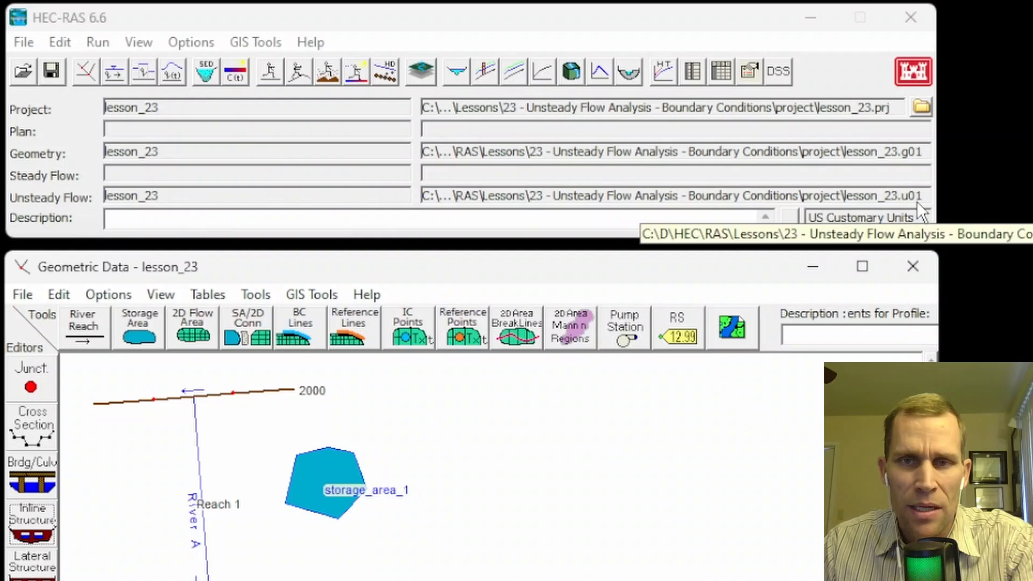
- Switch to File Explorer, open lesson_23.u01 in Notepad++, and examine its flow title and program version lines
key("alt+Tab")
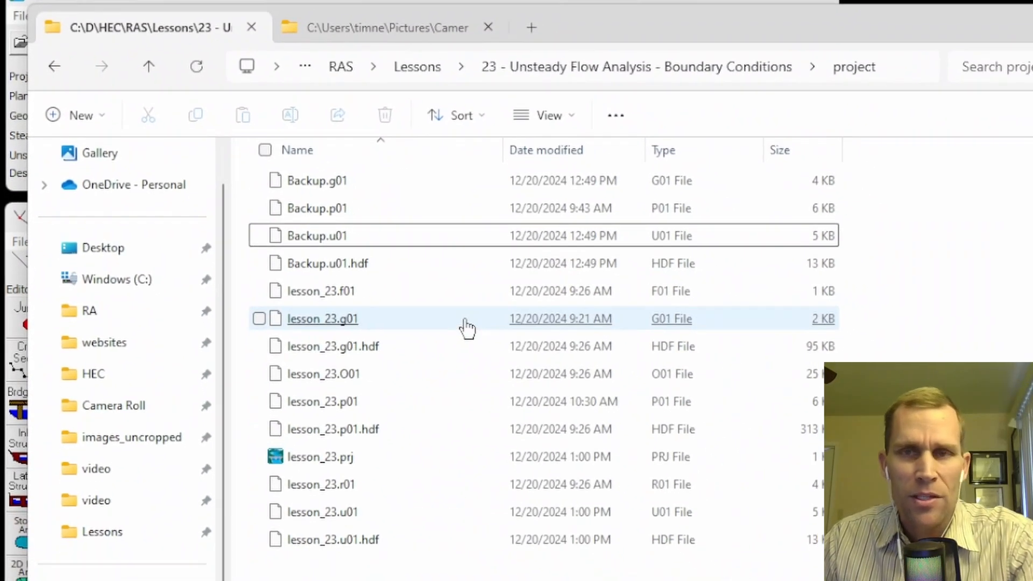
right_click(339, 516)
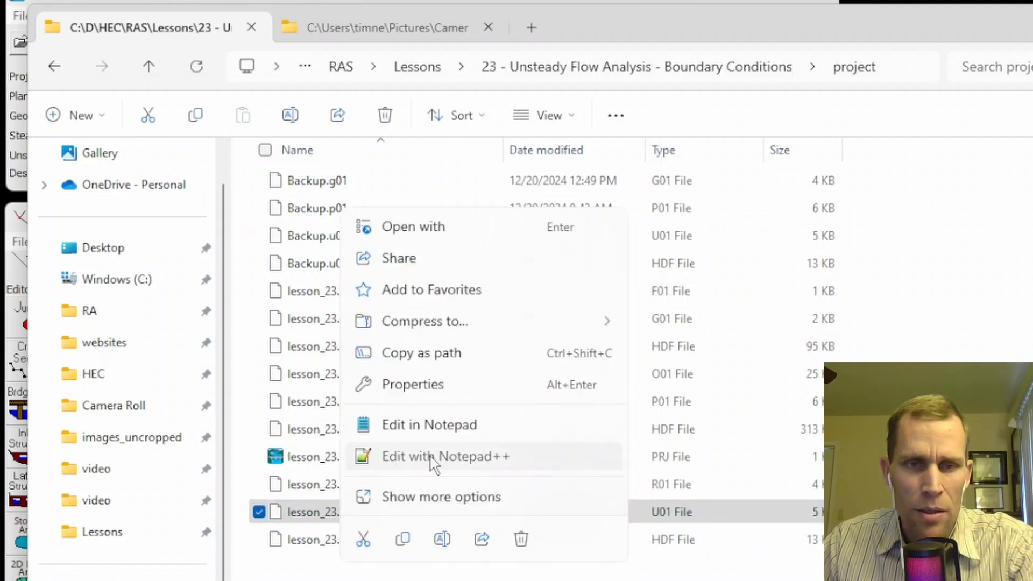
left_click(396, 458)
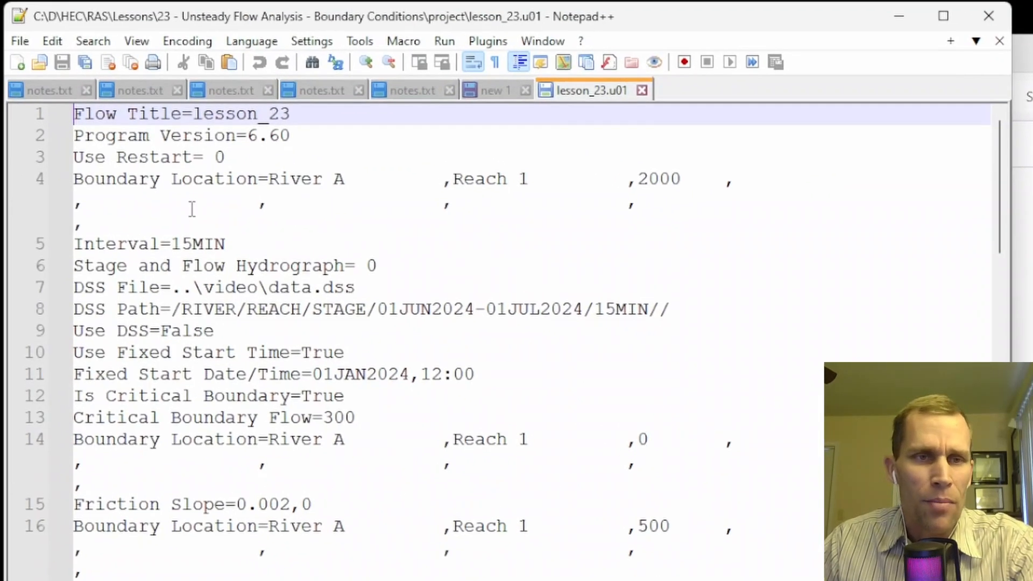
left_click_drag(312, 116, 189, 115)
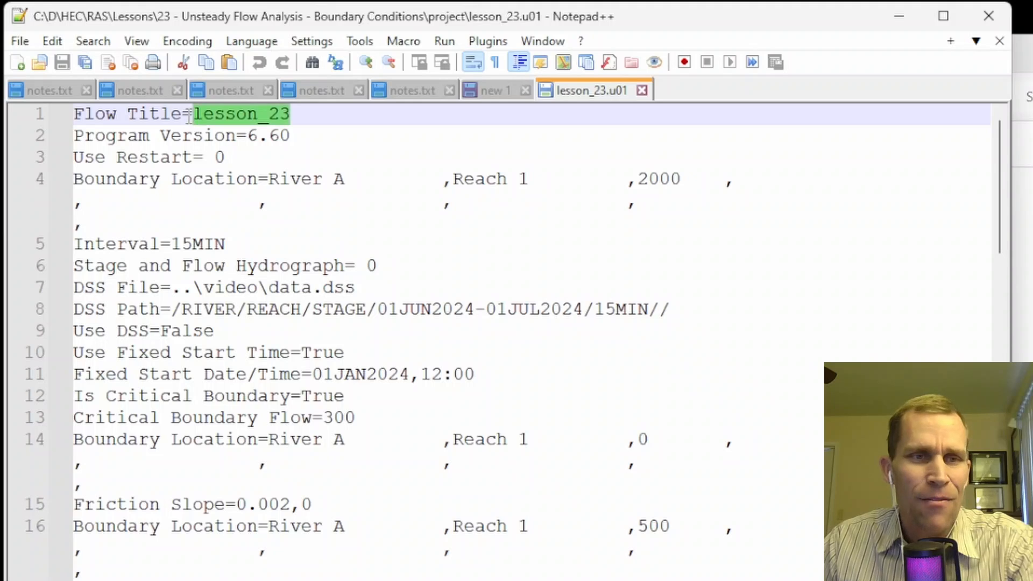
left_click_drag(303, 137, 248, 136)
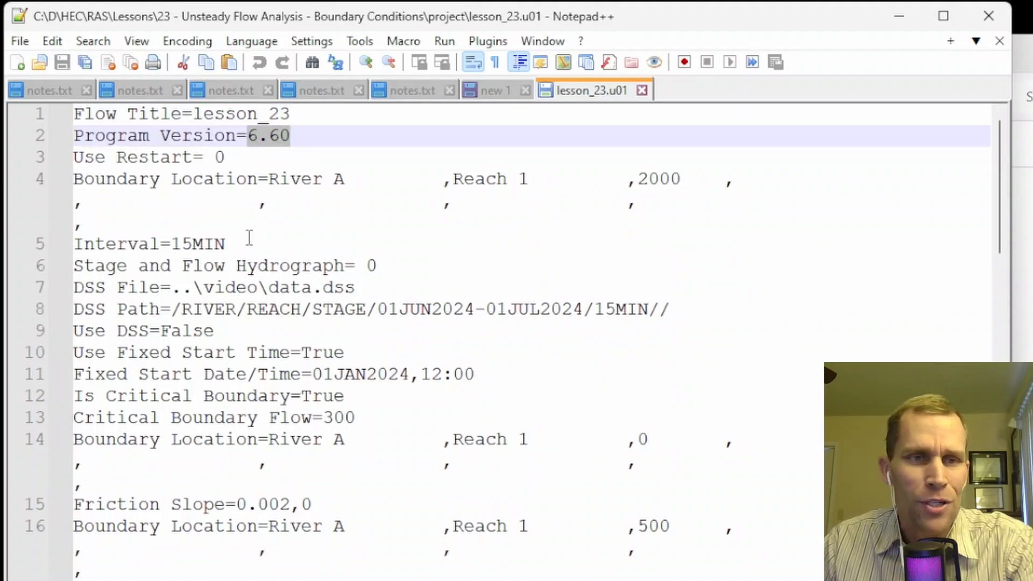
- Examine the boundary location block for river station 2000, including its DSS file and DSS path lines
left_click(68, 185)
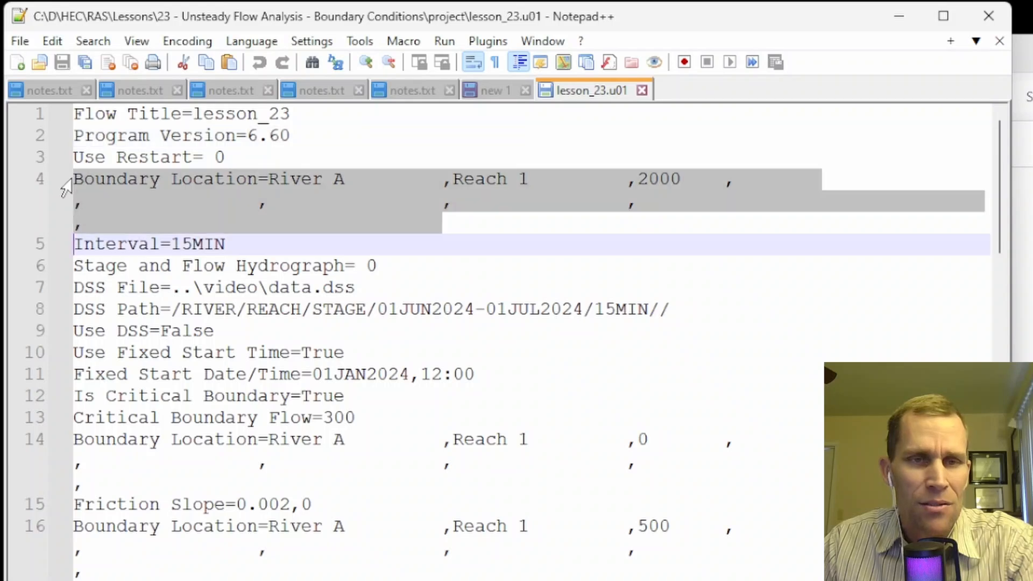
left_click(114, 183)
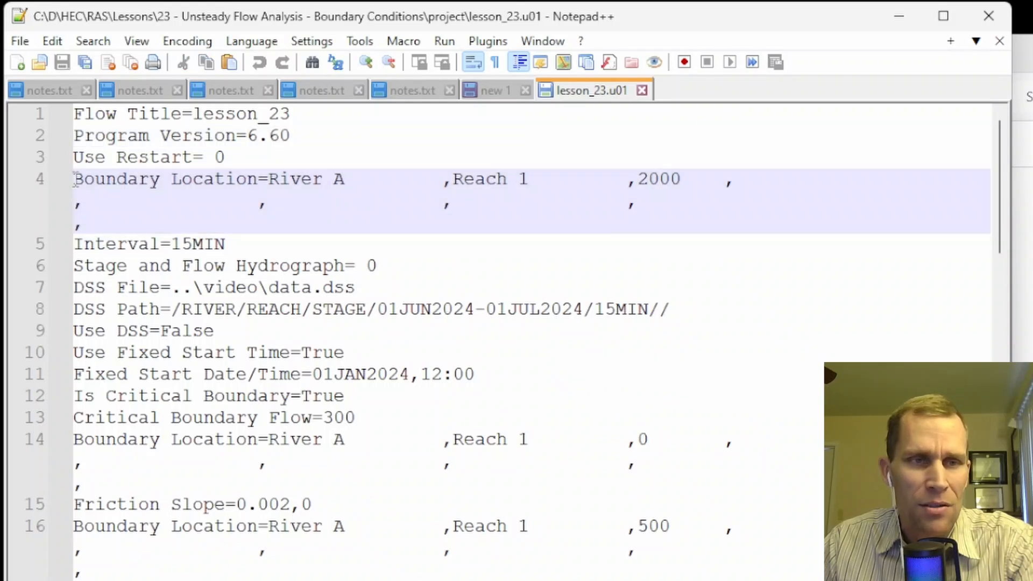
left_click_drag(76, 179, 700, 418)
left_click(708, 330)
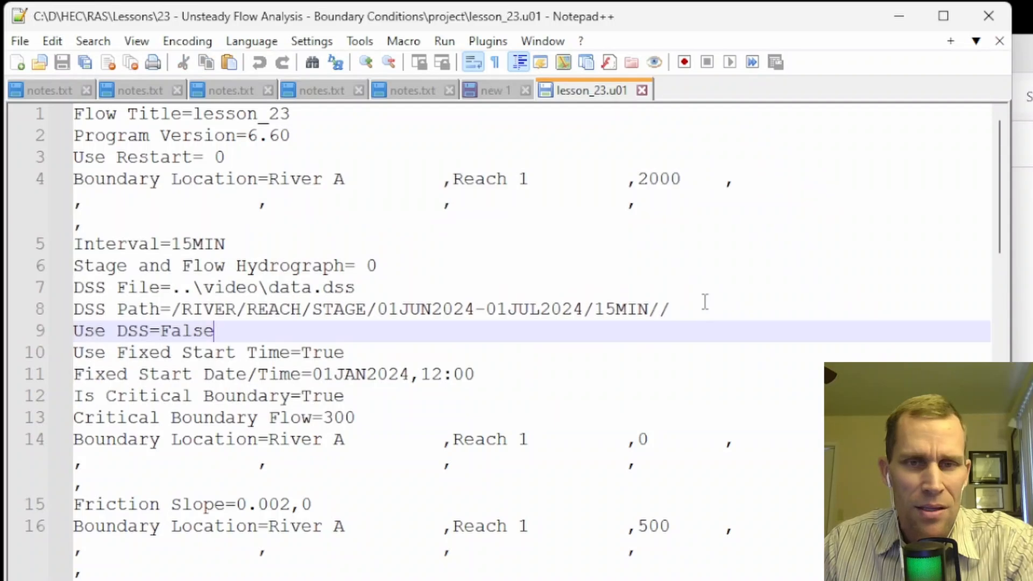
left_click_drag(673, 309, 5, 297)
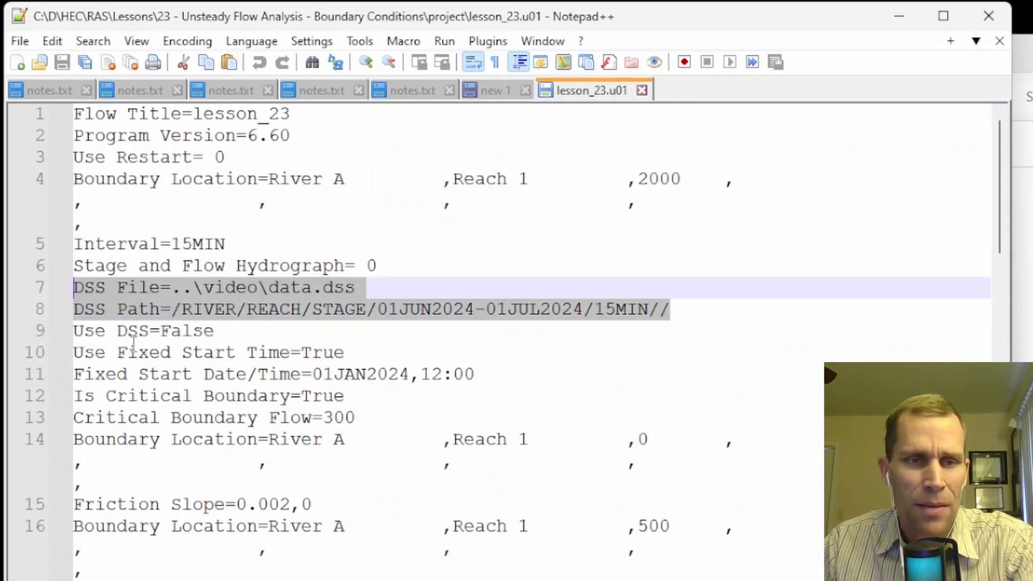
- Examine the boundary location entries for river stations 0 and 500 in the lesson_23.u01 text
double_click(112, 440)
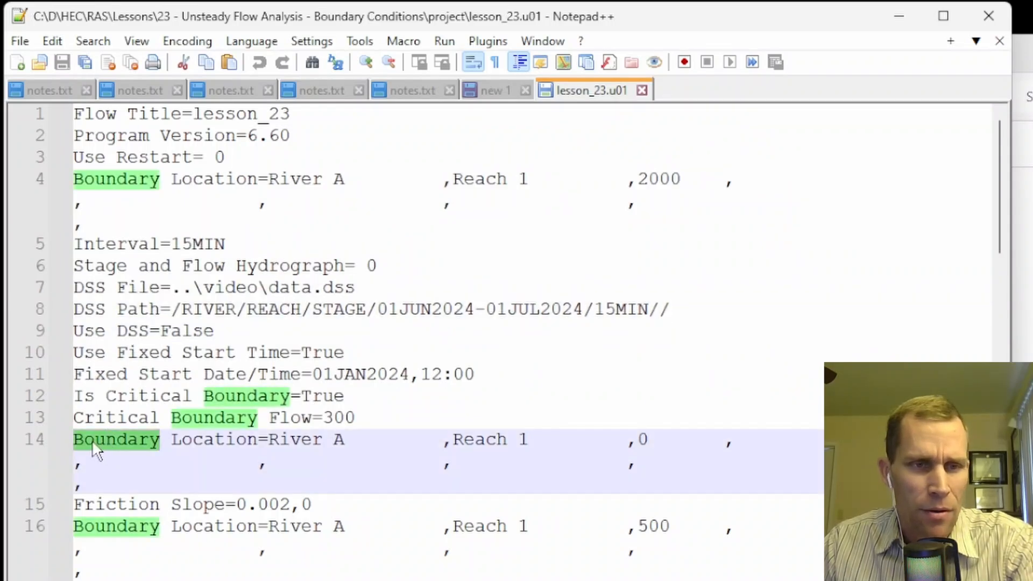
left_click(95, 441)
left_click_drag(659, 440, 616, 440)
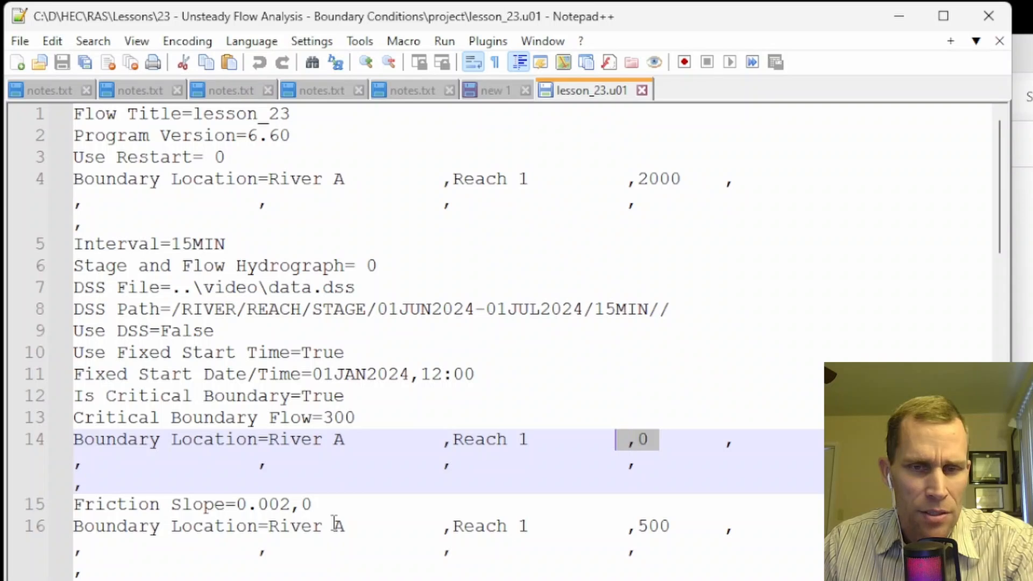
left_click_drag(95, 526, 443, 572)
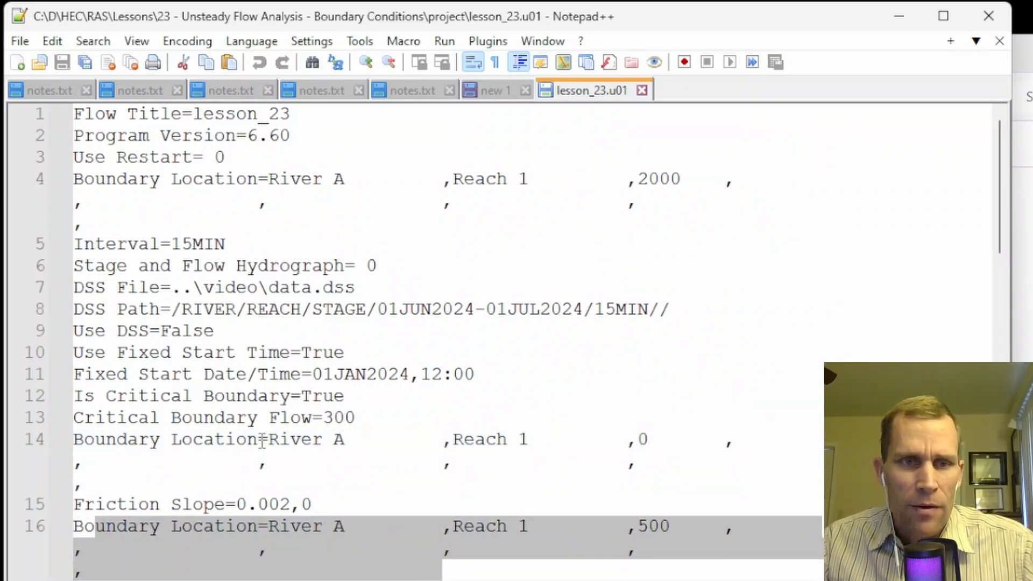
- Look through the rest of lesson_23.u01, including its meteorological and non-Newtonian entries, and close the file and minimize Notepad++
left_click(167, 437)
key("ctrl+a")
scroll(168, 436, "down", 20)
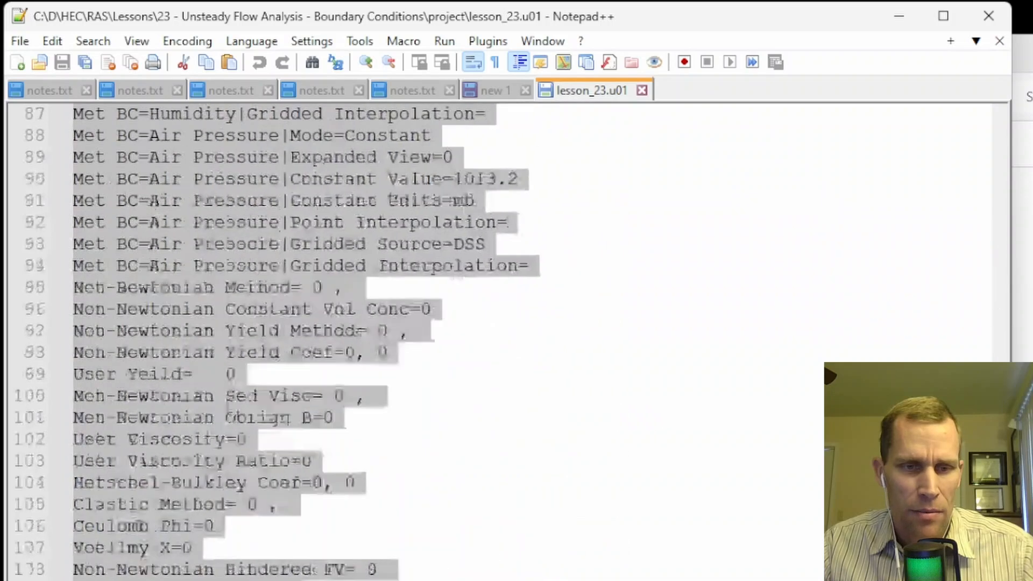
scroll(386, 391, "up", 14)
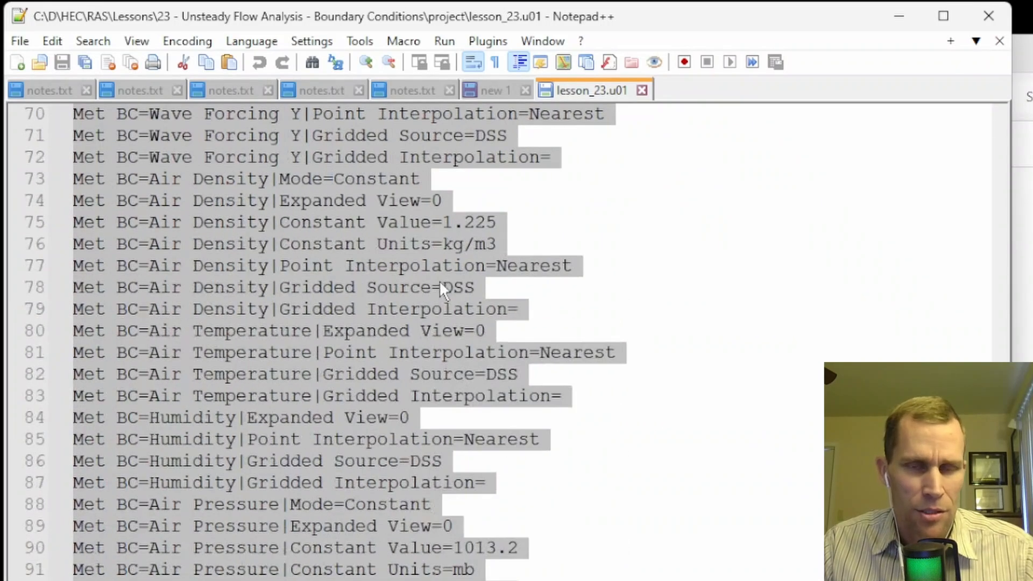
key("ctrl+Home")
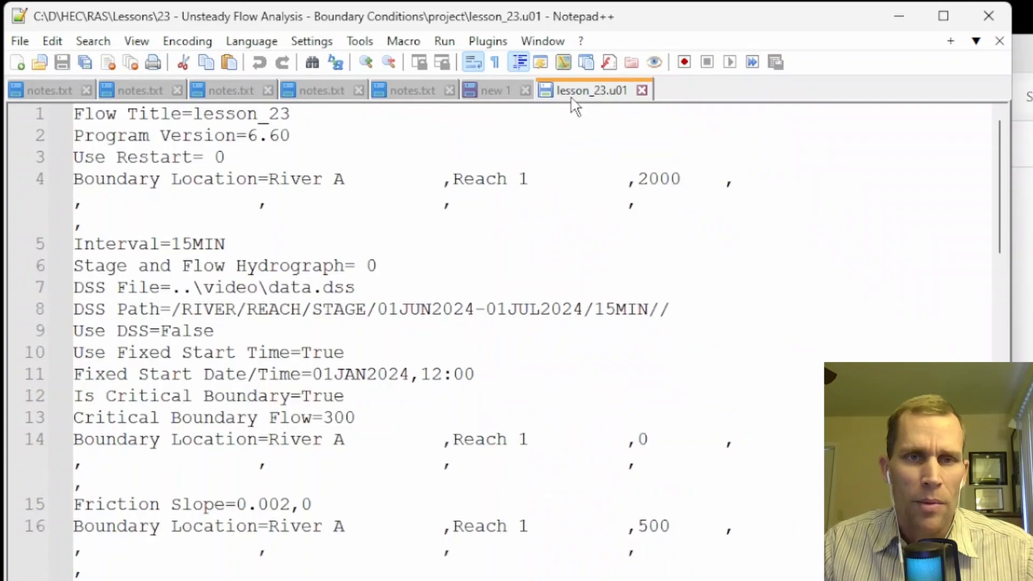
left_click(642, 90)
left_click(900, 20)
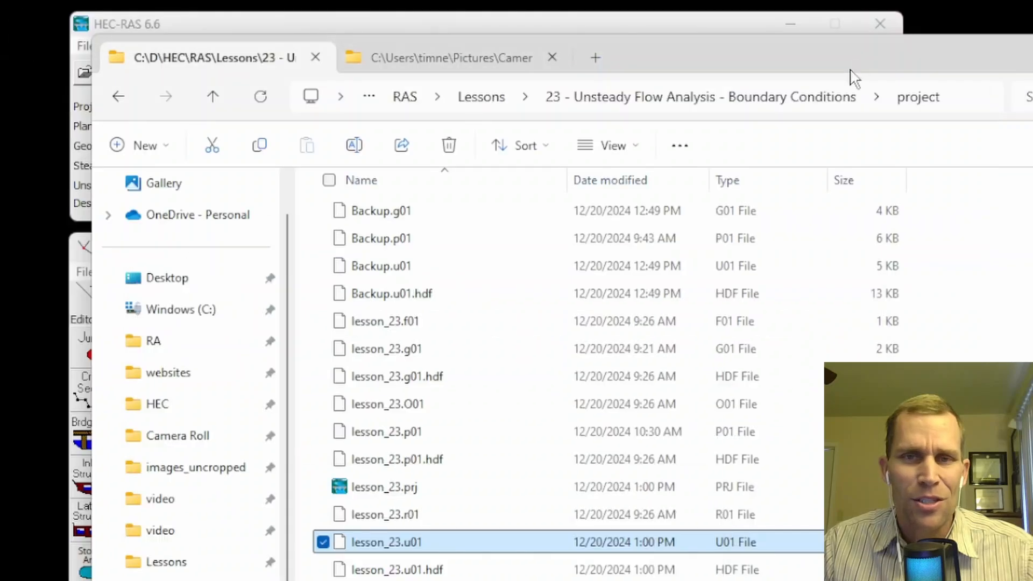
- Return to HEC-RAS and reopen the lesson_23 unsteady flow data at its boundary conditions
key("super+Down")
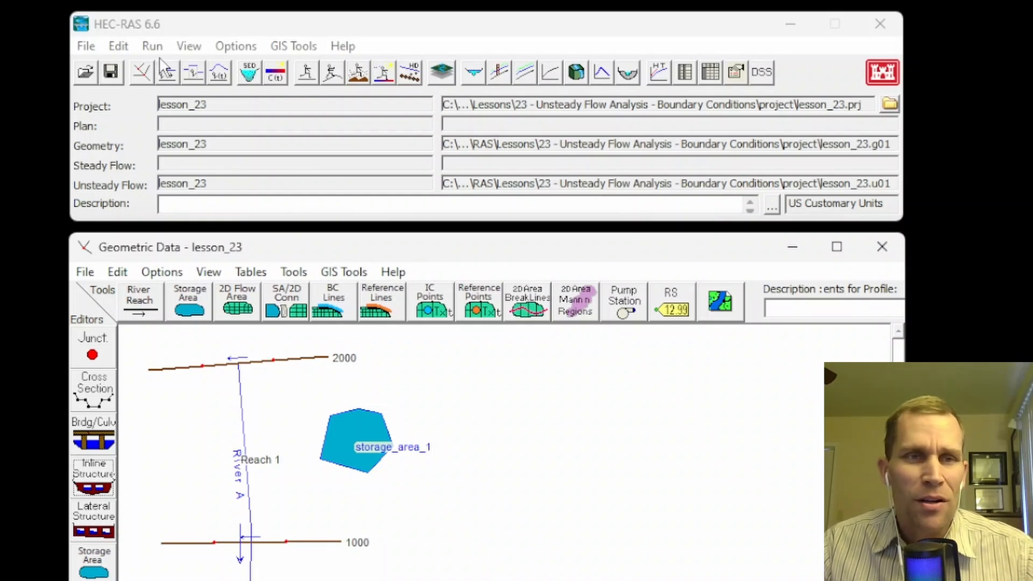
left_click(119, 48)
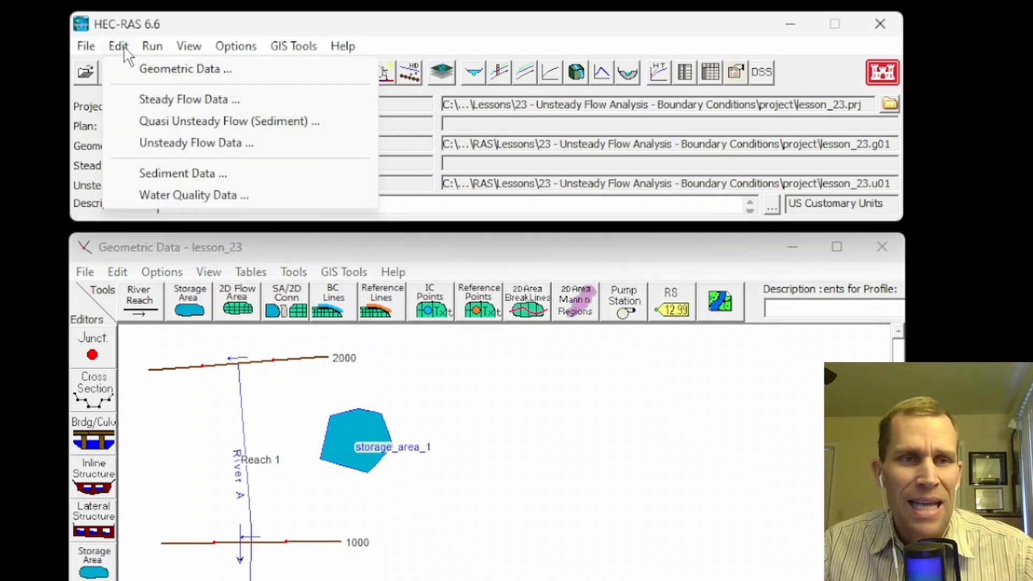
left_click(167, 146)
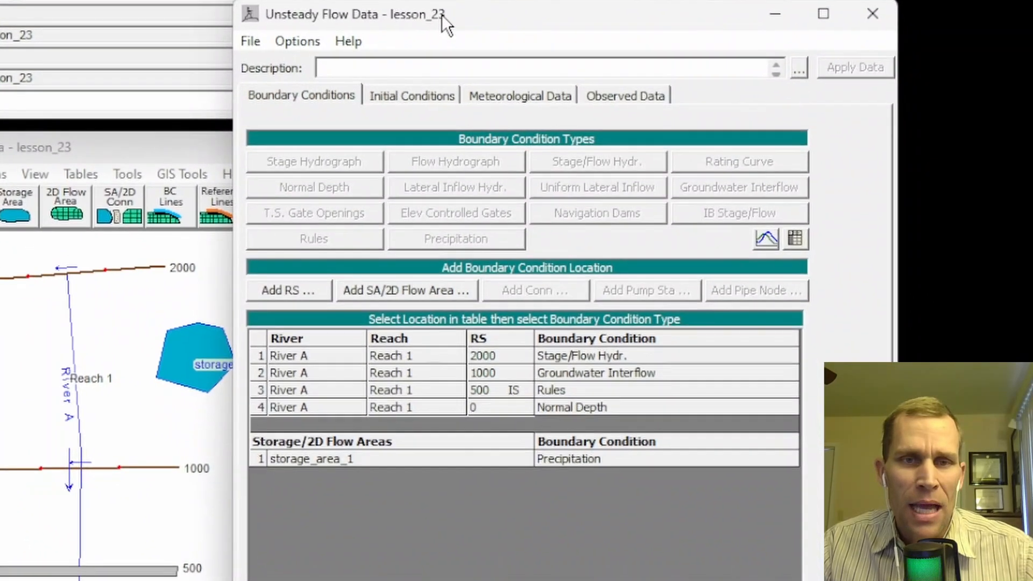
left_click(318, 100)
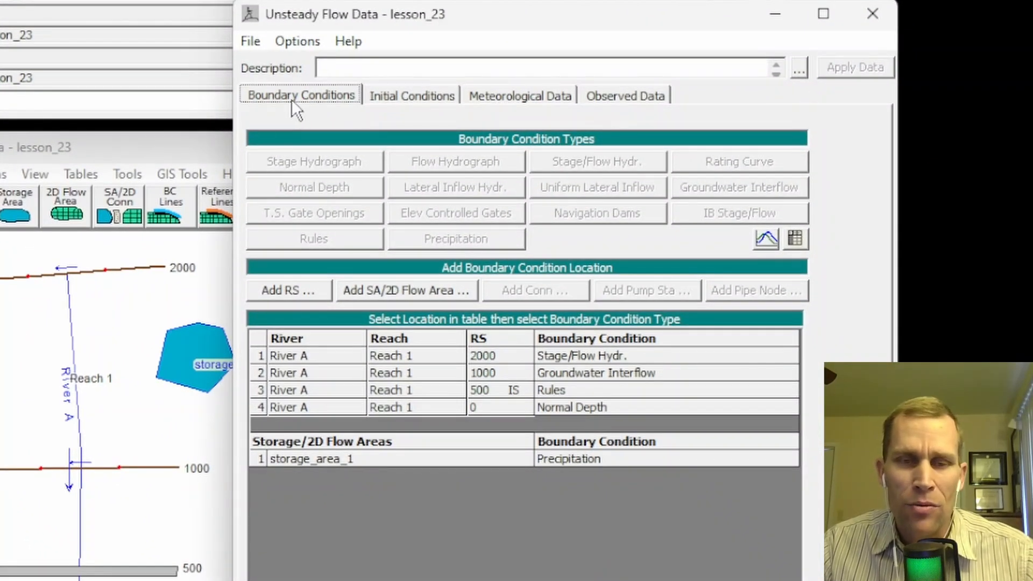